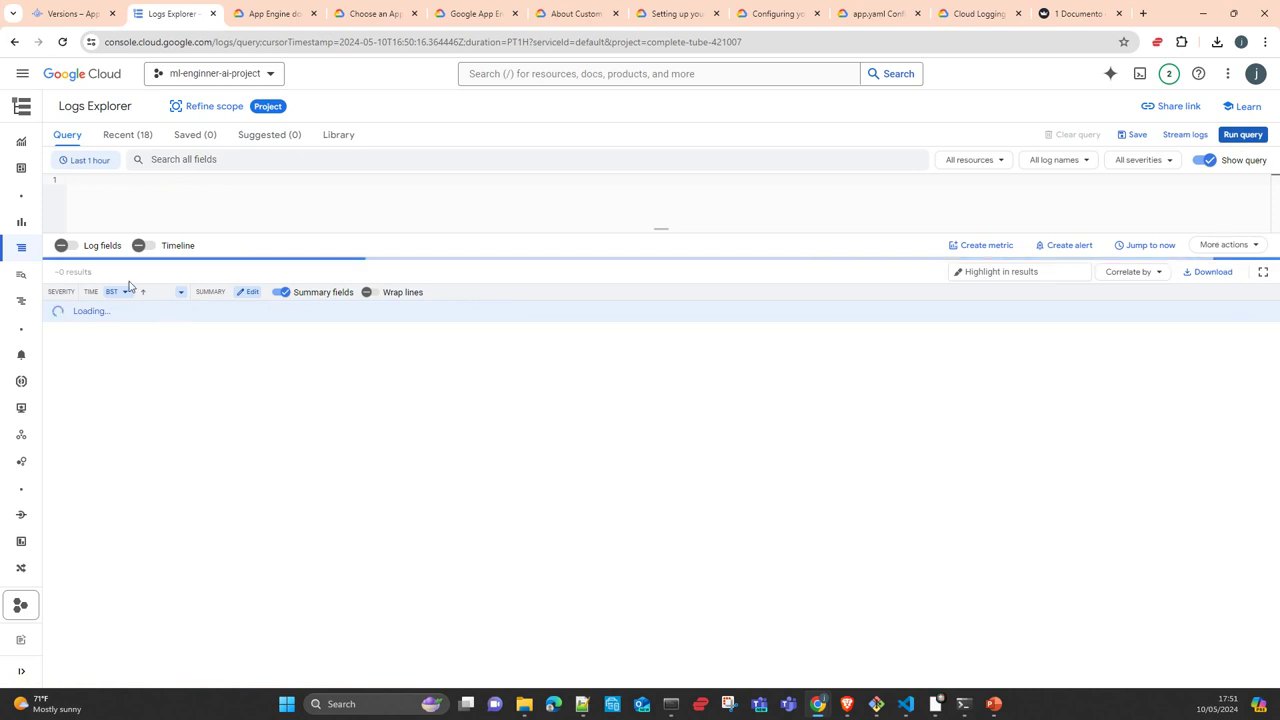
# Step: Open the logs of App Engine version 20240510t145559 and examine the resource type, module and version filters in the query
pyautogui.click(64, 14)
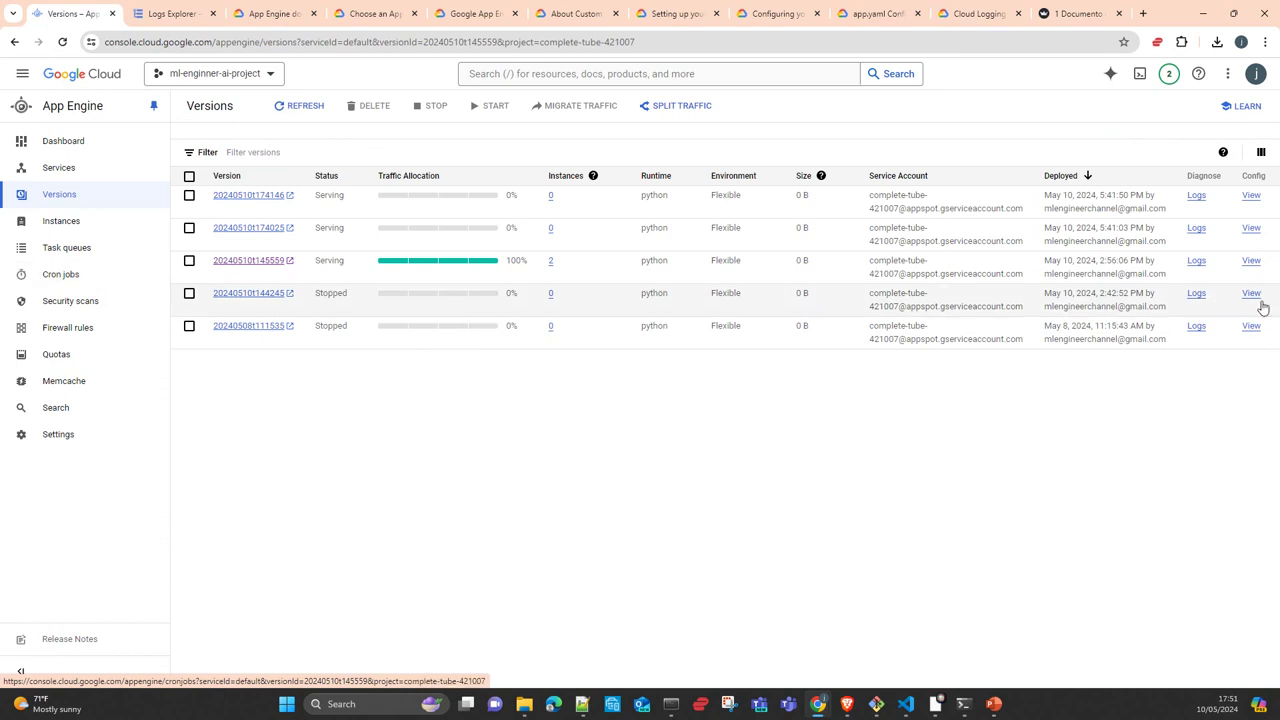
pyautogui.click(1197, 261)
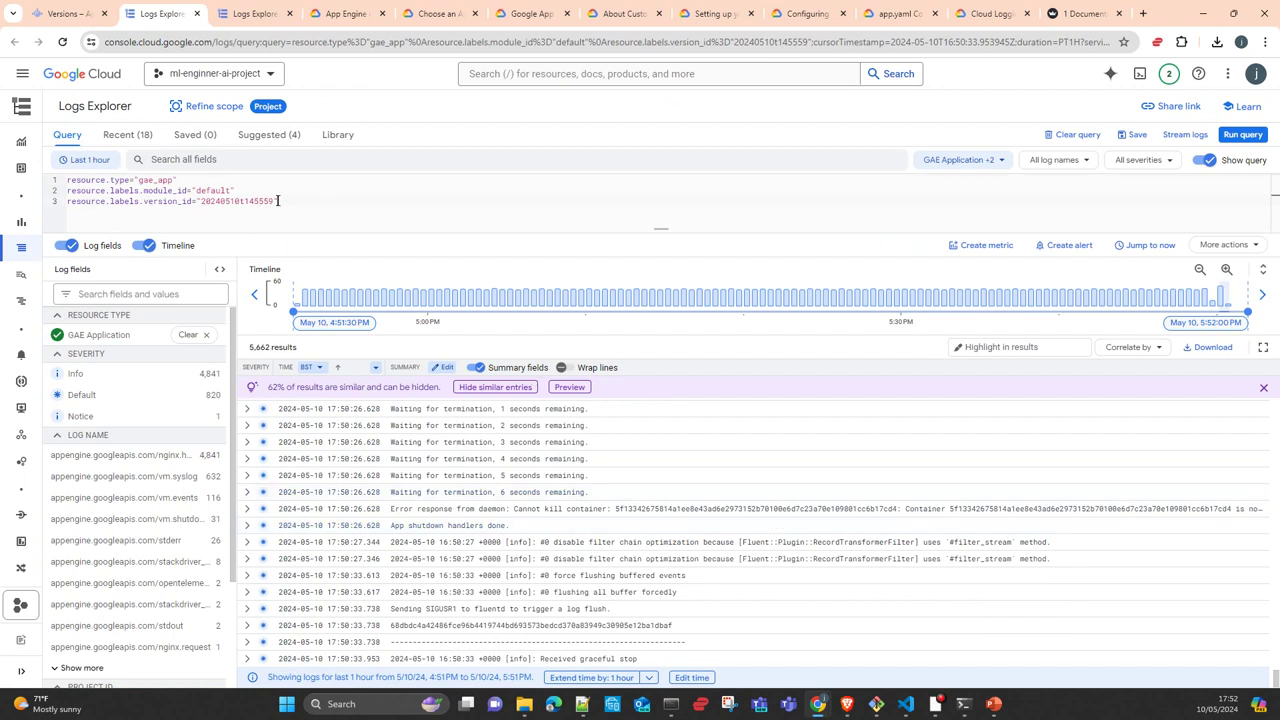
pyautogui.moveTo(278, 200); pyautogui.dragTo(66, 176)
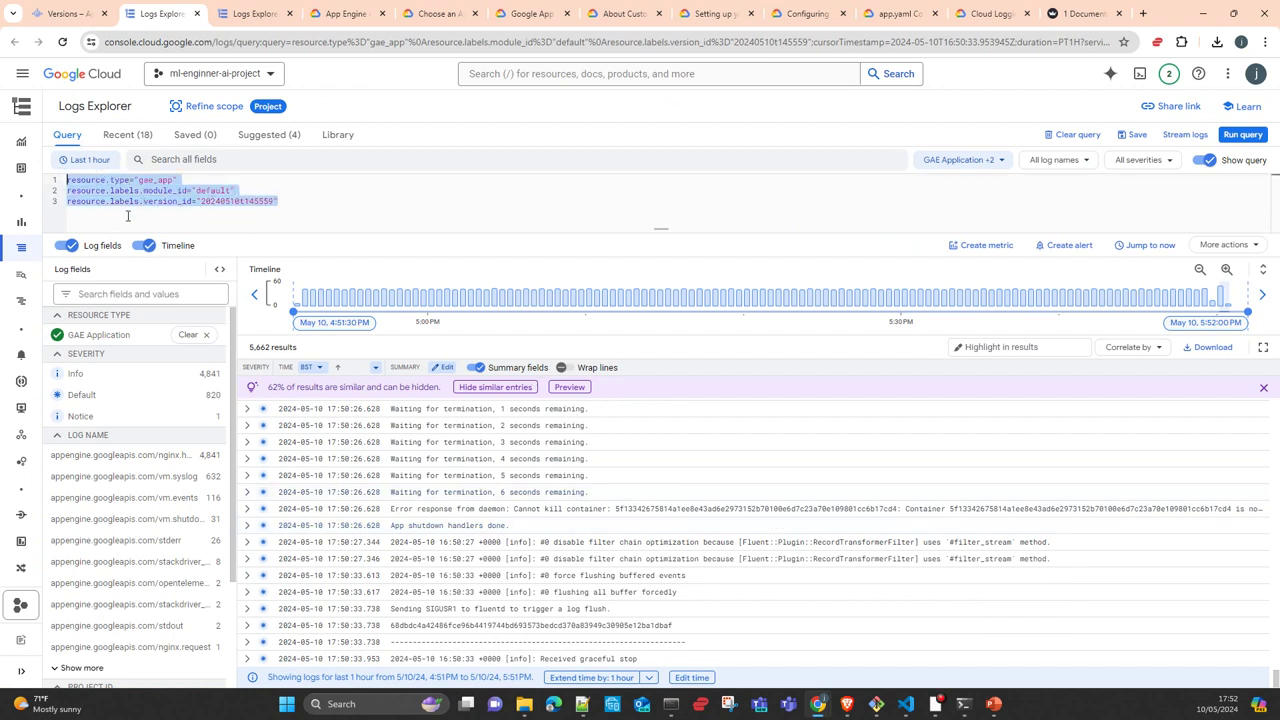
pyautogui.doubleClick(216, 191)
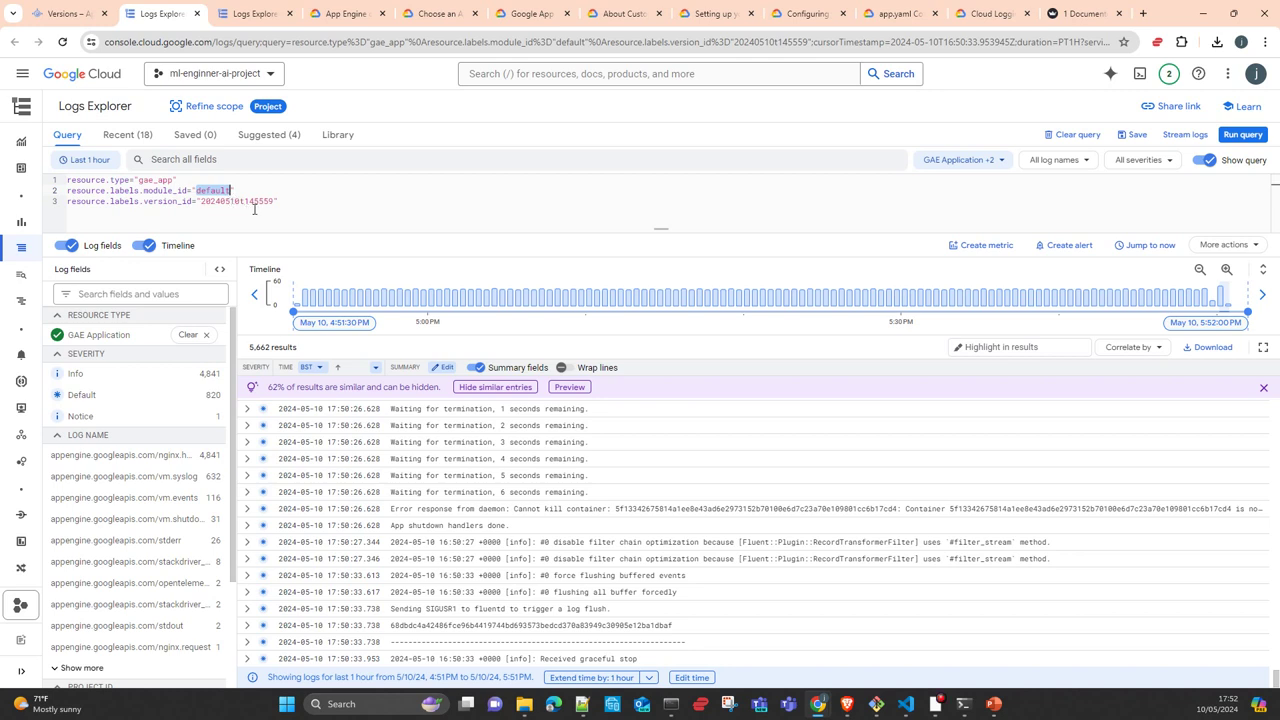
pyautogui.doubleClick(246, 203)
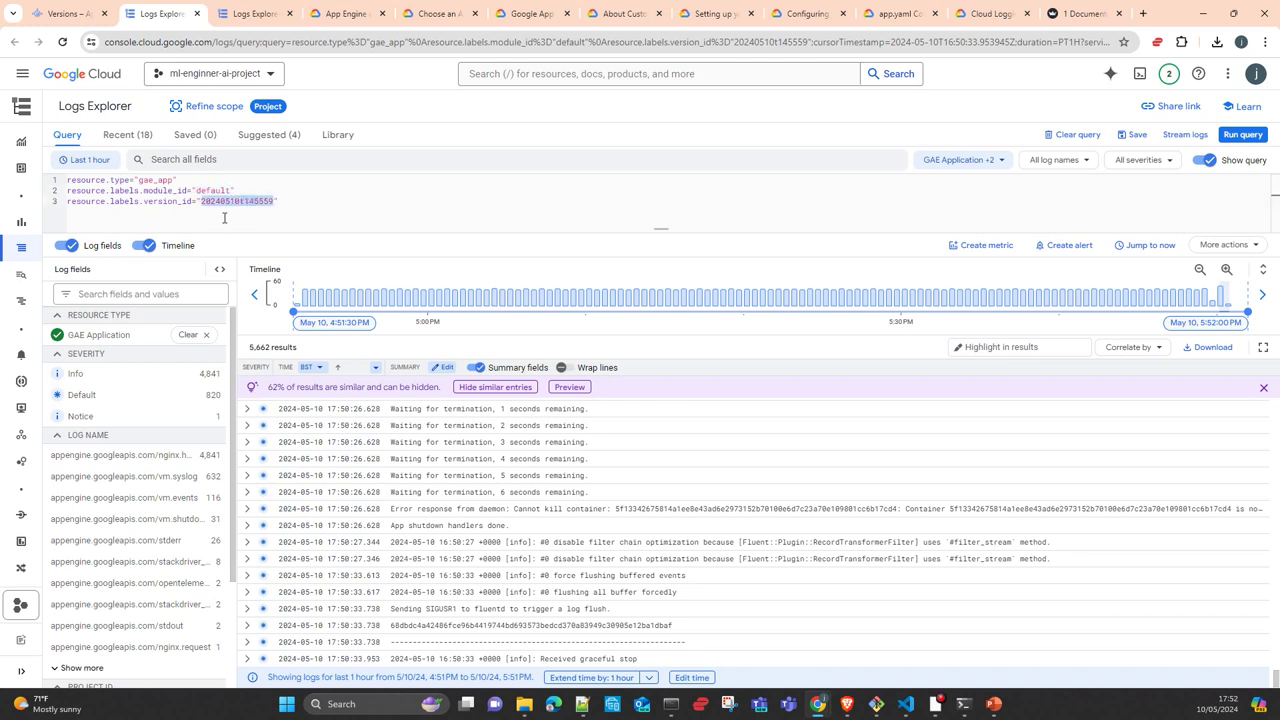
# Step: Reload the App Engine versions list, open the logs of version 20240510t174146, and close the logs page of version 20240510t145559
pyautogui.click(70, 14)
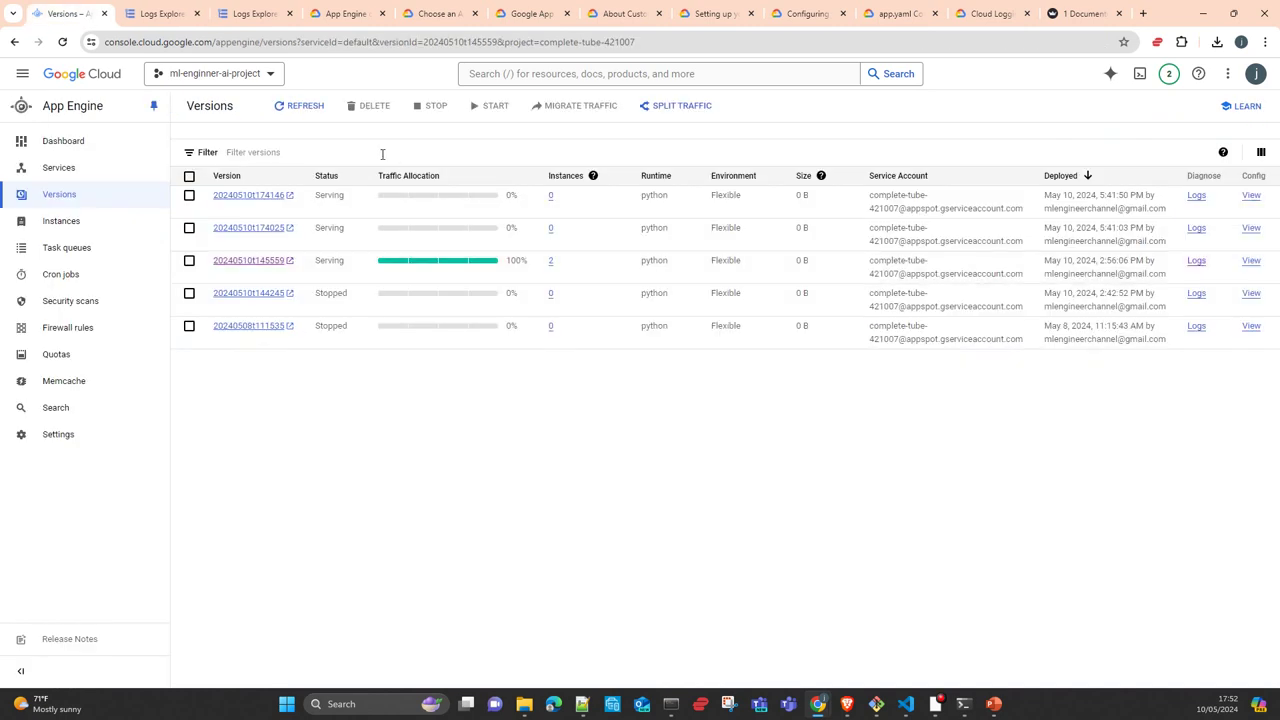
pyautogui.click(62, 42)
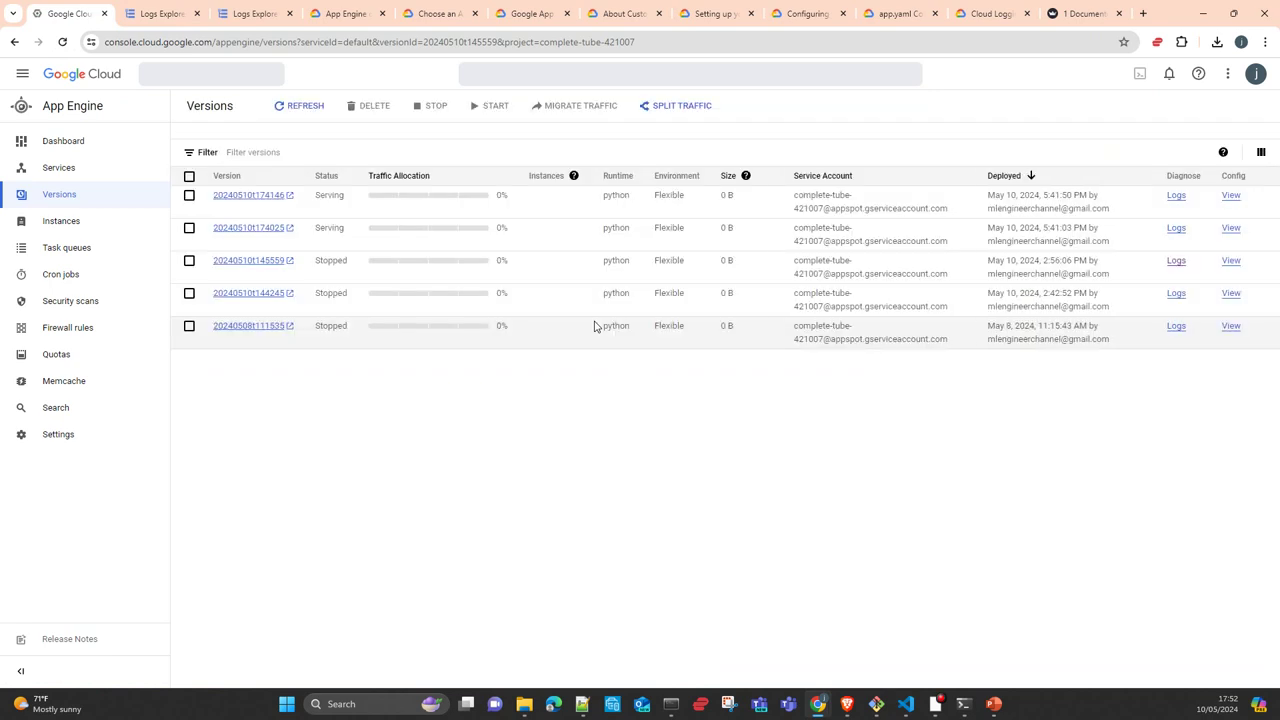
pyautogui.click(1197, 200)
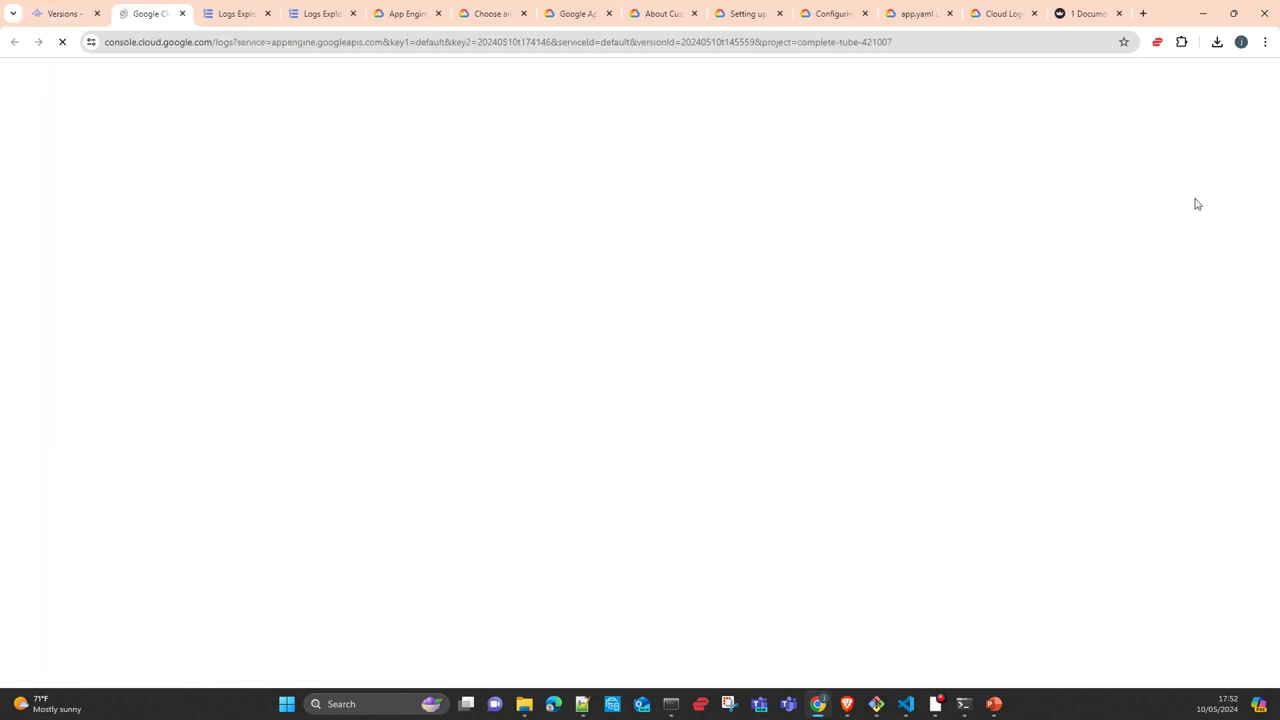
pyautogui.click(268, 14)
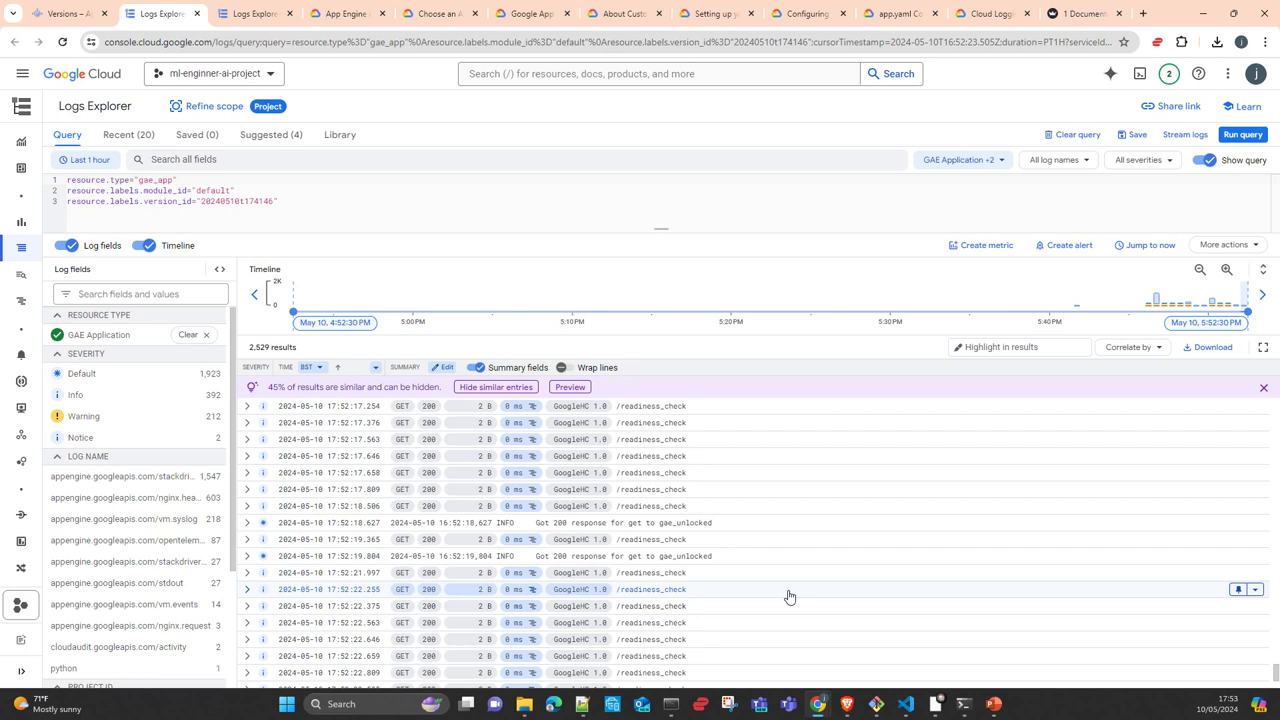
# Step: Review the version's logs filtered to Warning severity, and remove the severity=WARNING line from the query
pyautogui.click(72, 424)
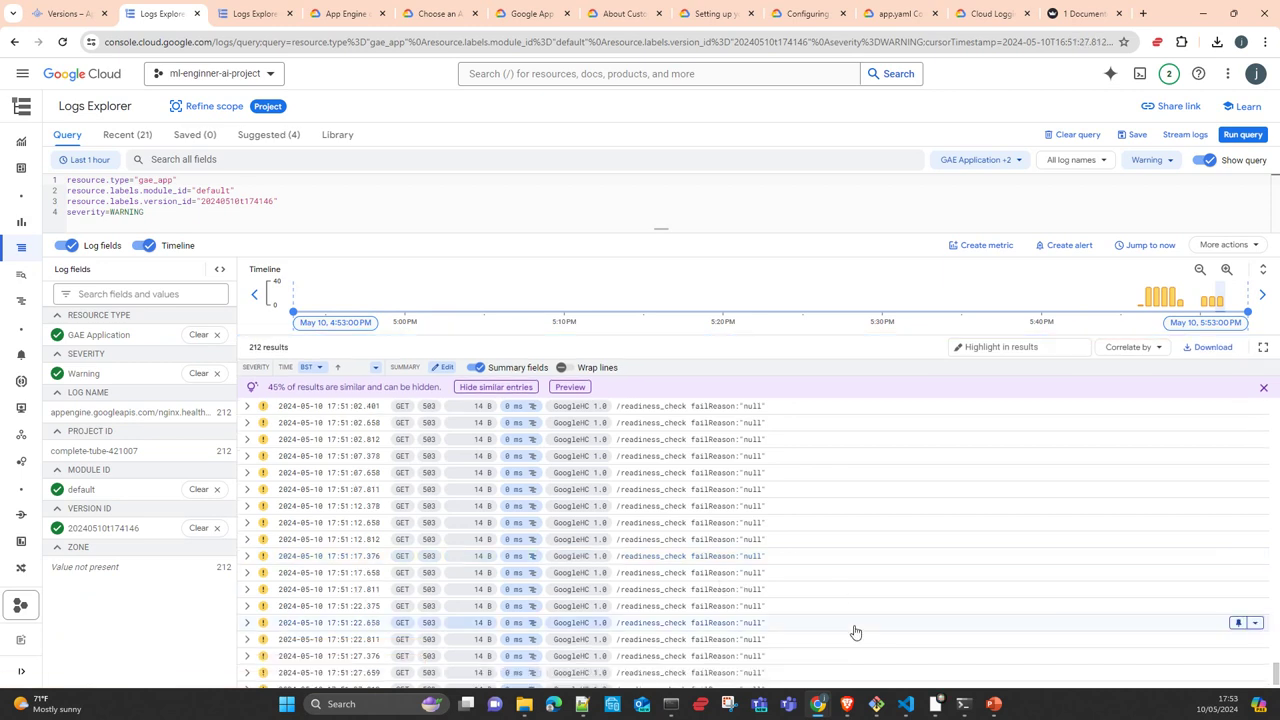
pyautogui.scroll(-2, 700, 590)
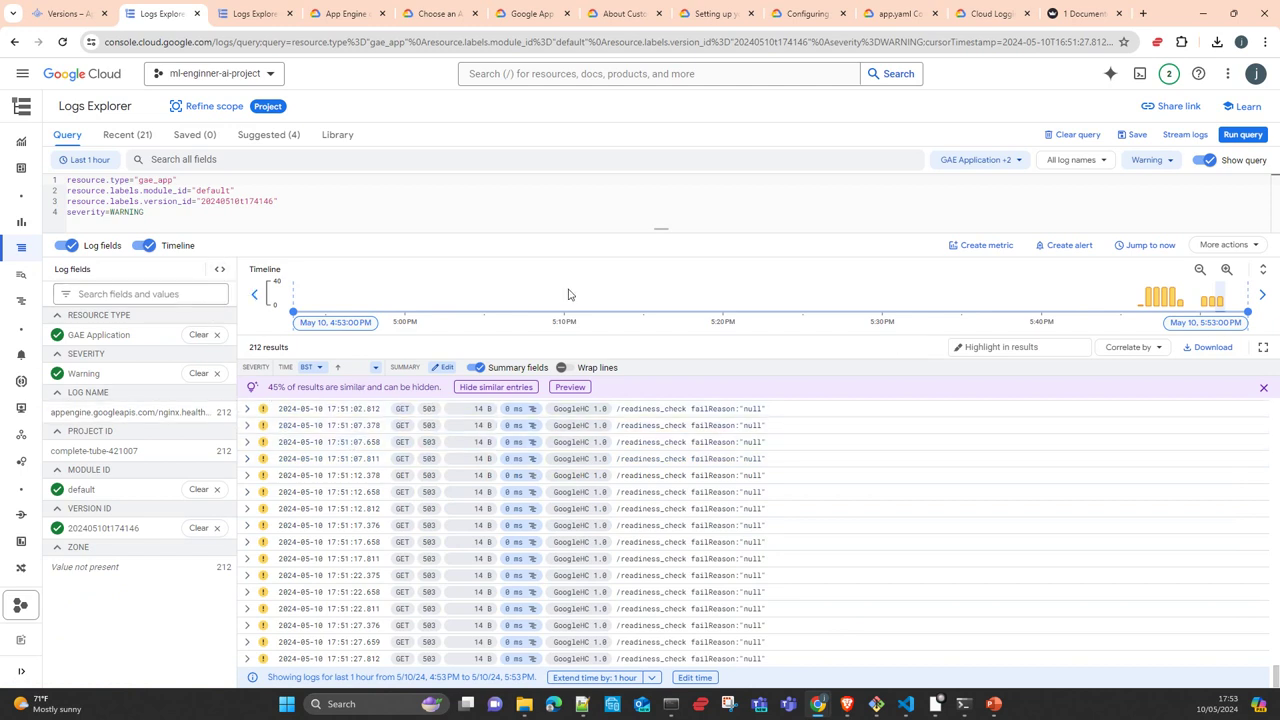
pyautogui.moveTo(158, 213); pyautogui.dragTo(55, 211)
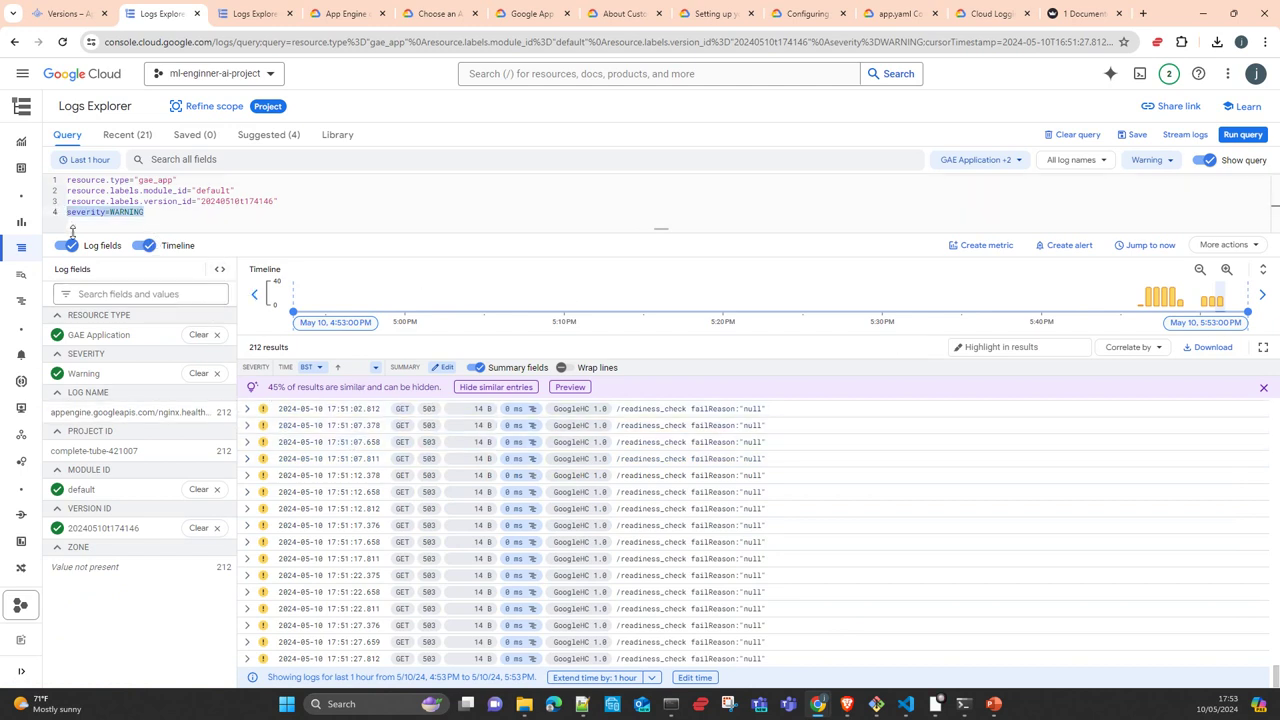
pyautogui.press('BackSpace')
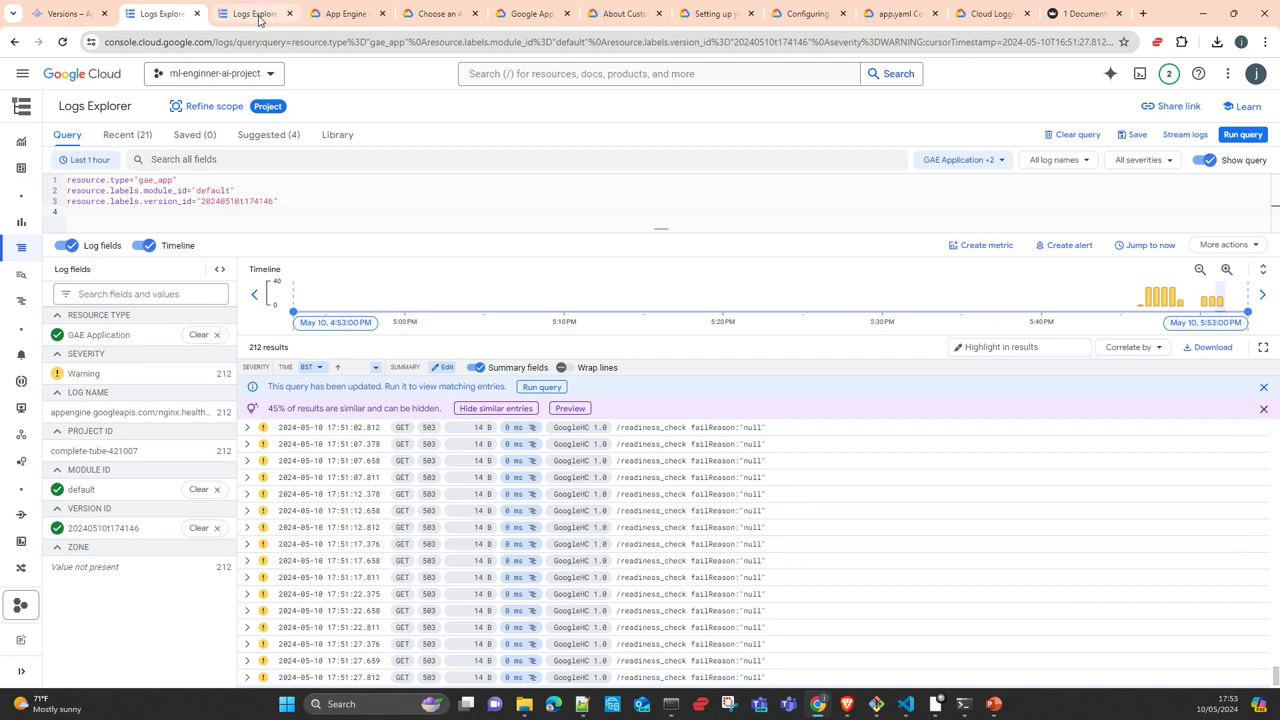
# Step: Look through the Cloud Logging documentation page up to its introduction and documentation resources
pyautogui.click(993, 16)
pyautogui.scroll(1, 282, 267)
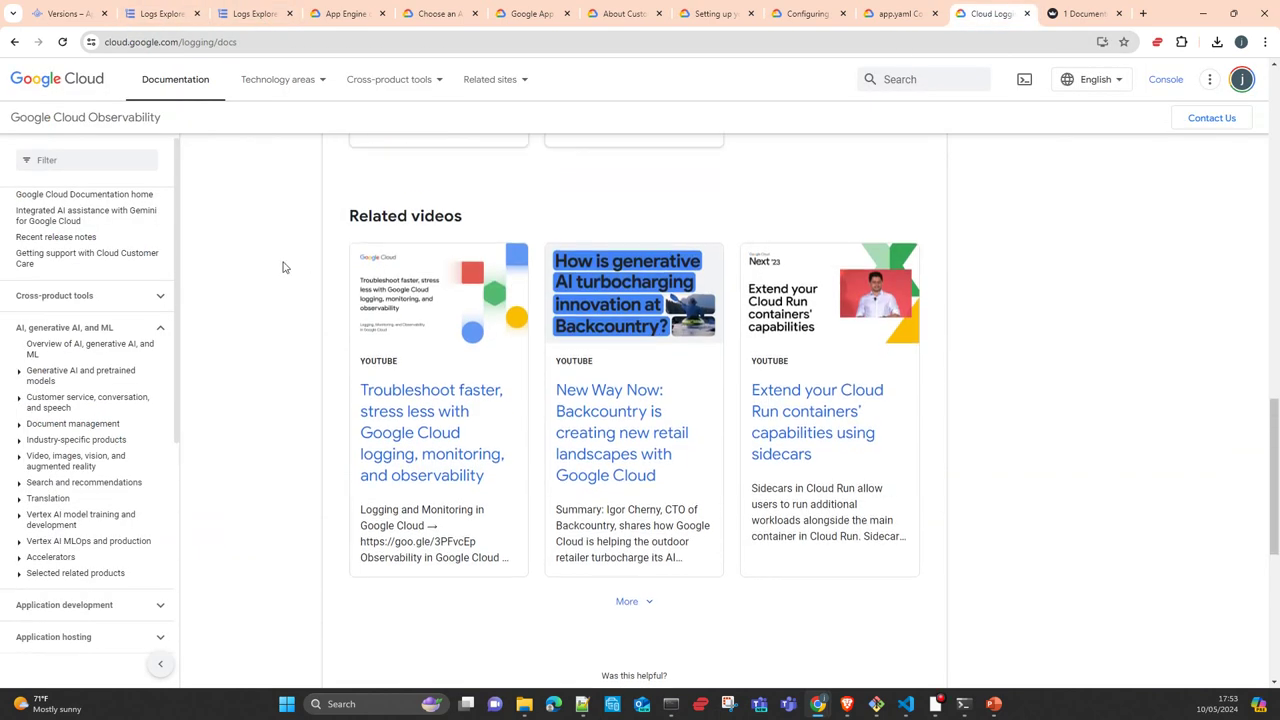
pyautogui.scroll(1, 238, 292)
pyautogui.scroll(4, 240, 289)
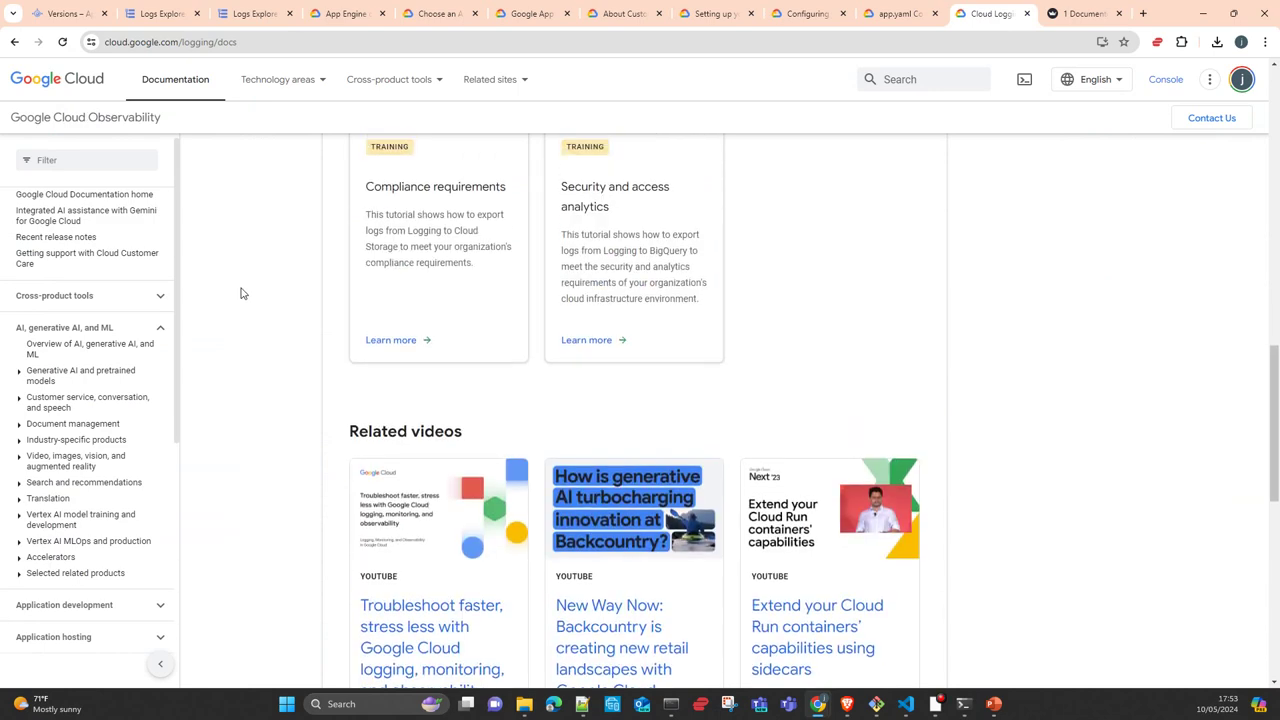
pyautogui.scroll(10, 258, 271)
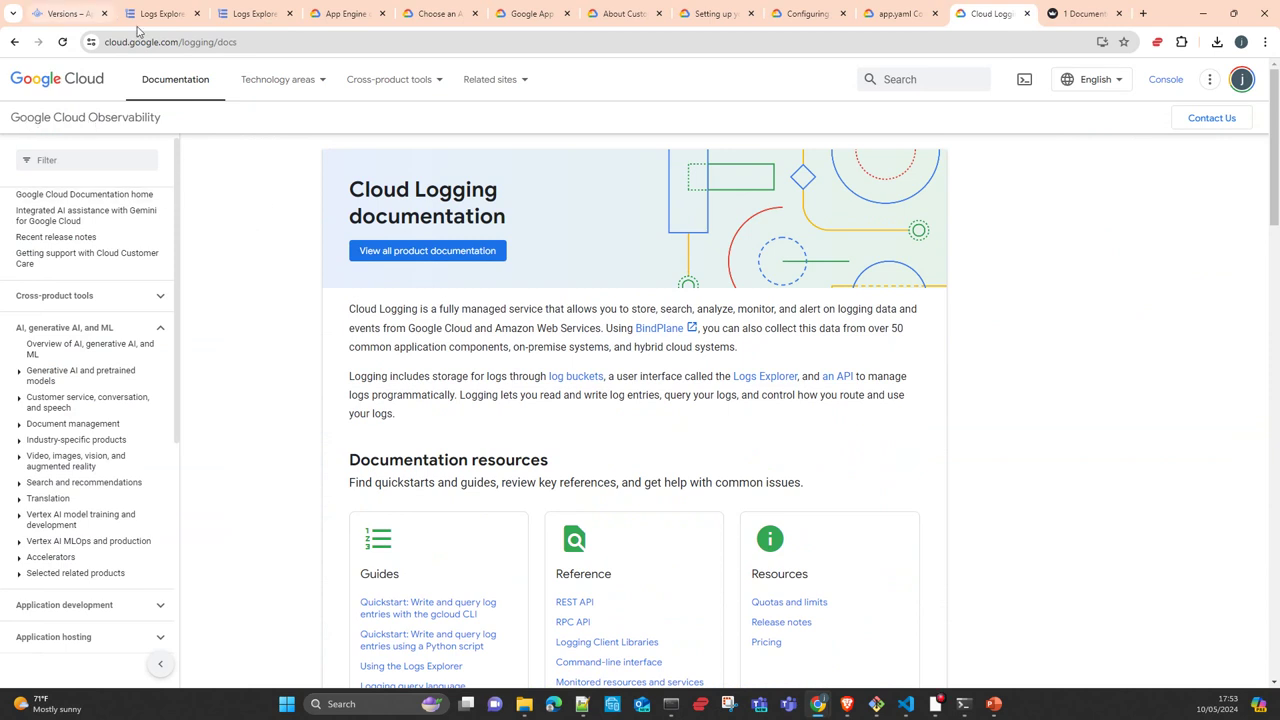
# Step: View the google-cloud-logging project page on PyPI in the other browser window, and return to the Logs Explorer
pyautogui.click(165, 13)
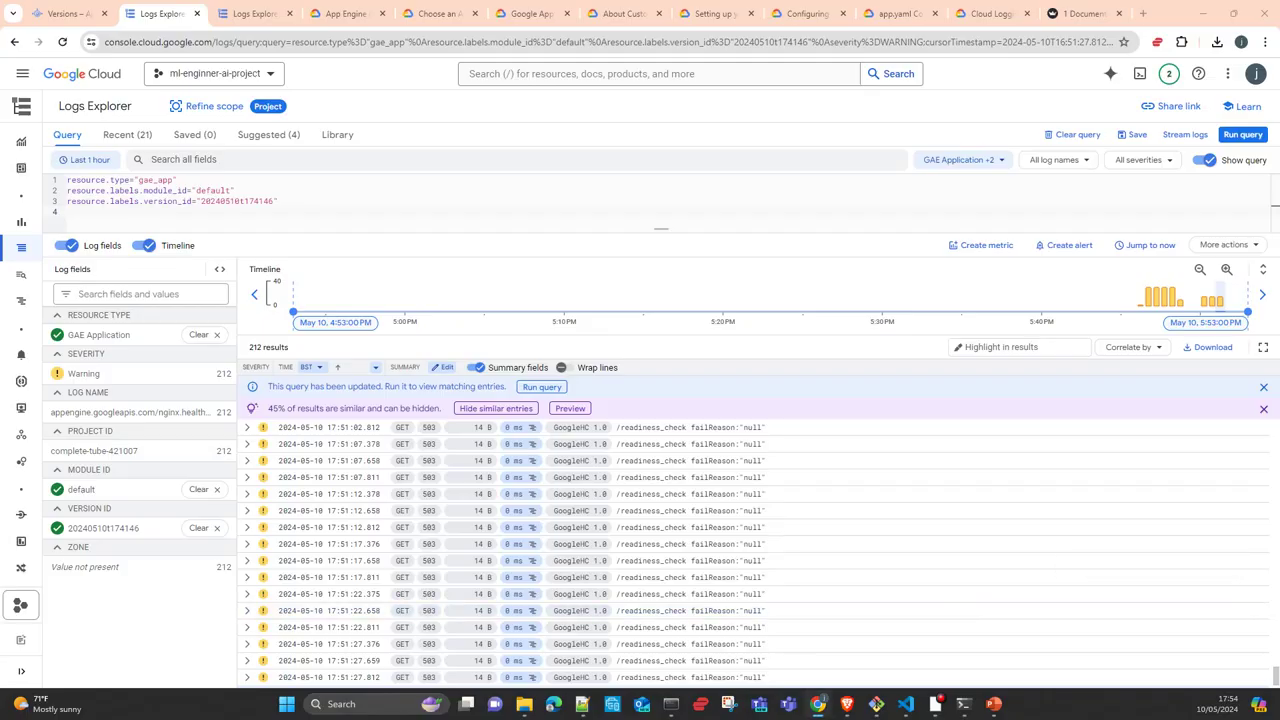
pyautogui.hotkey('alt', 'Tab')
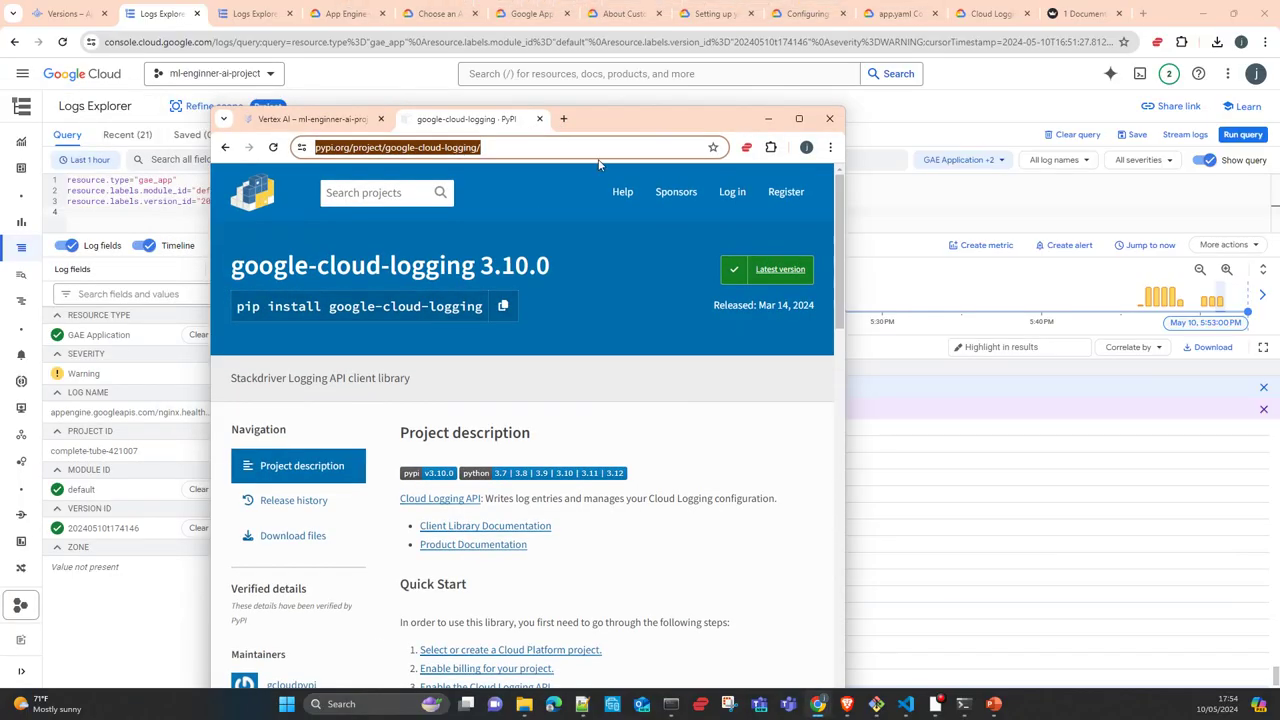
pyautogui.click(799, 119)
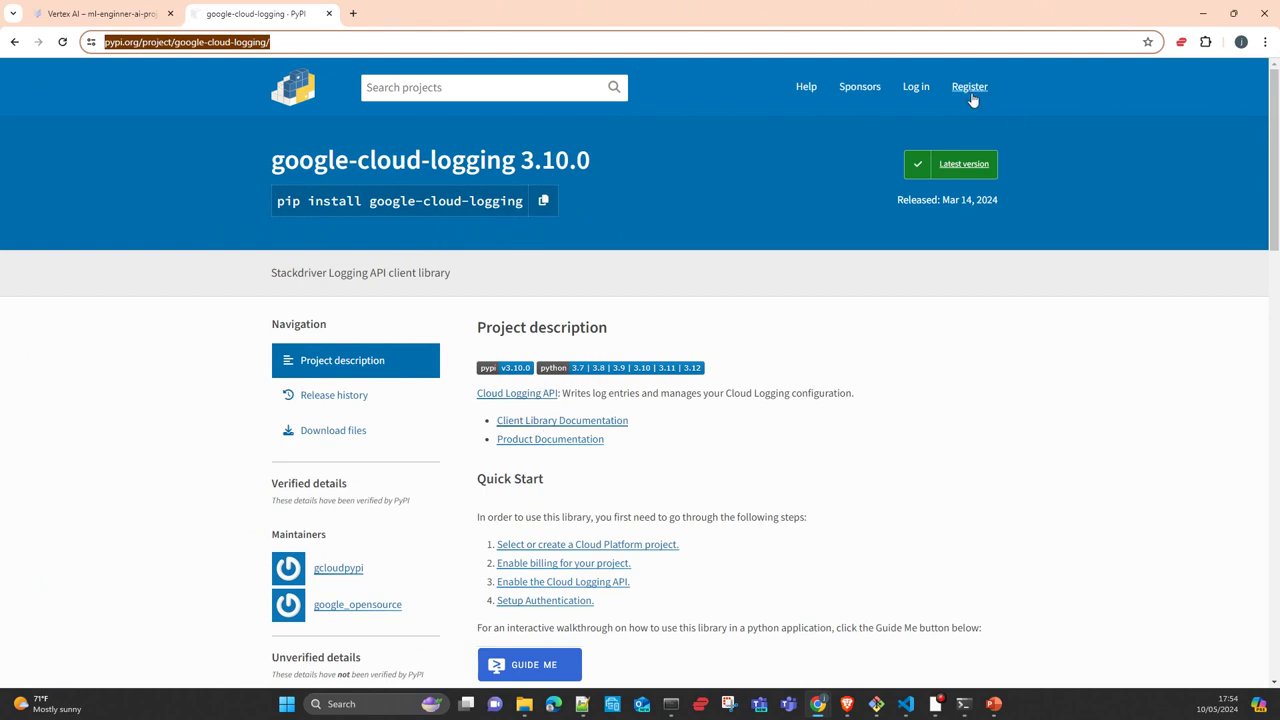
pyautogui.doubleClick(845, 17)
pyautogui.hotkey('alt', 'Tab')
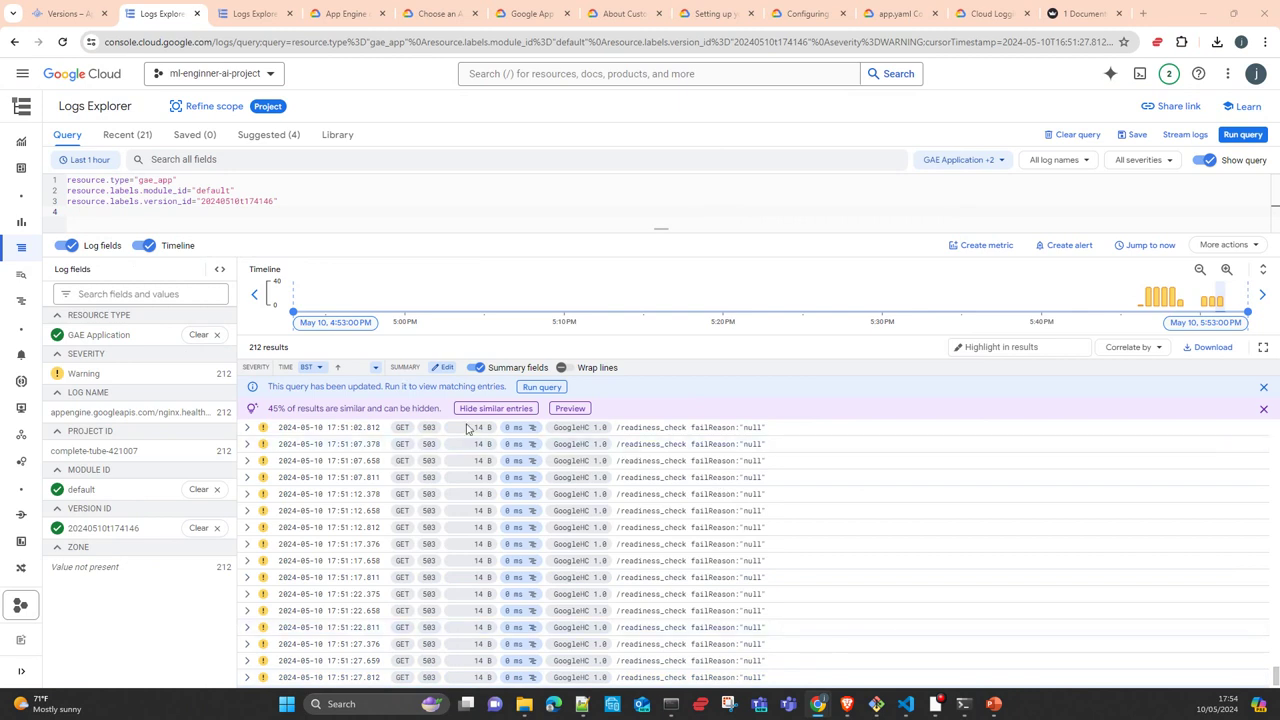
# Step: Switch to the Open-DocLLM project in Visual Studio Code and look through log.py from the imports to the client instantiation
pyautogui.moveTo(820, 706)
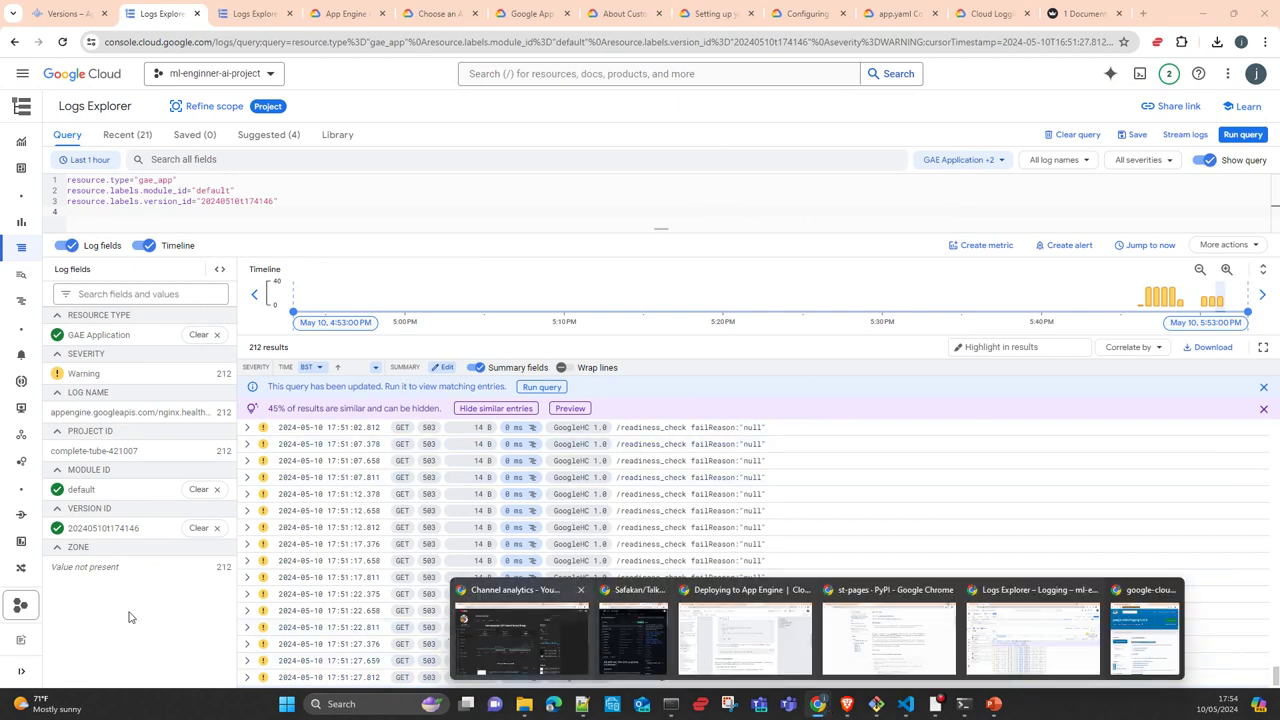
pyautogui.moveTo(906, 703)
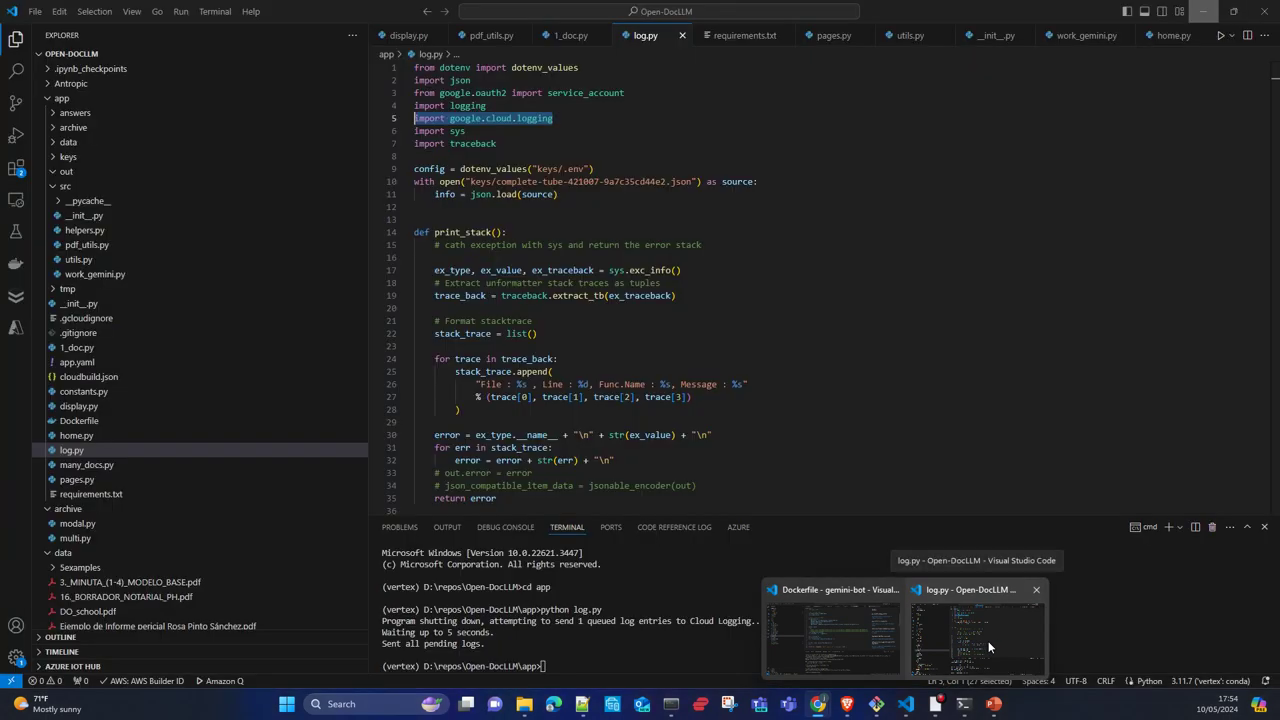
pyautogui.click(988, 641)
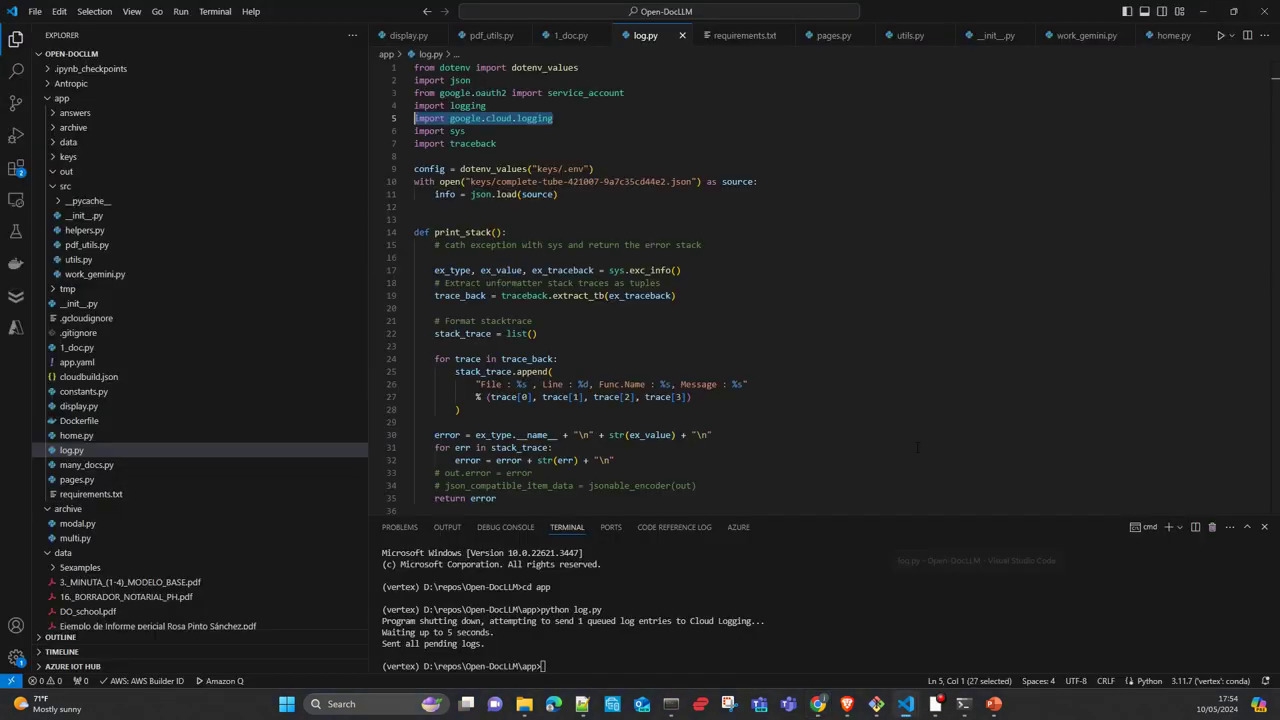
pyautogui.click(548, 207)
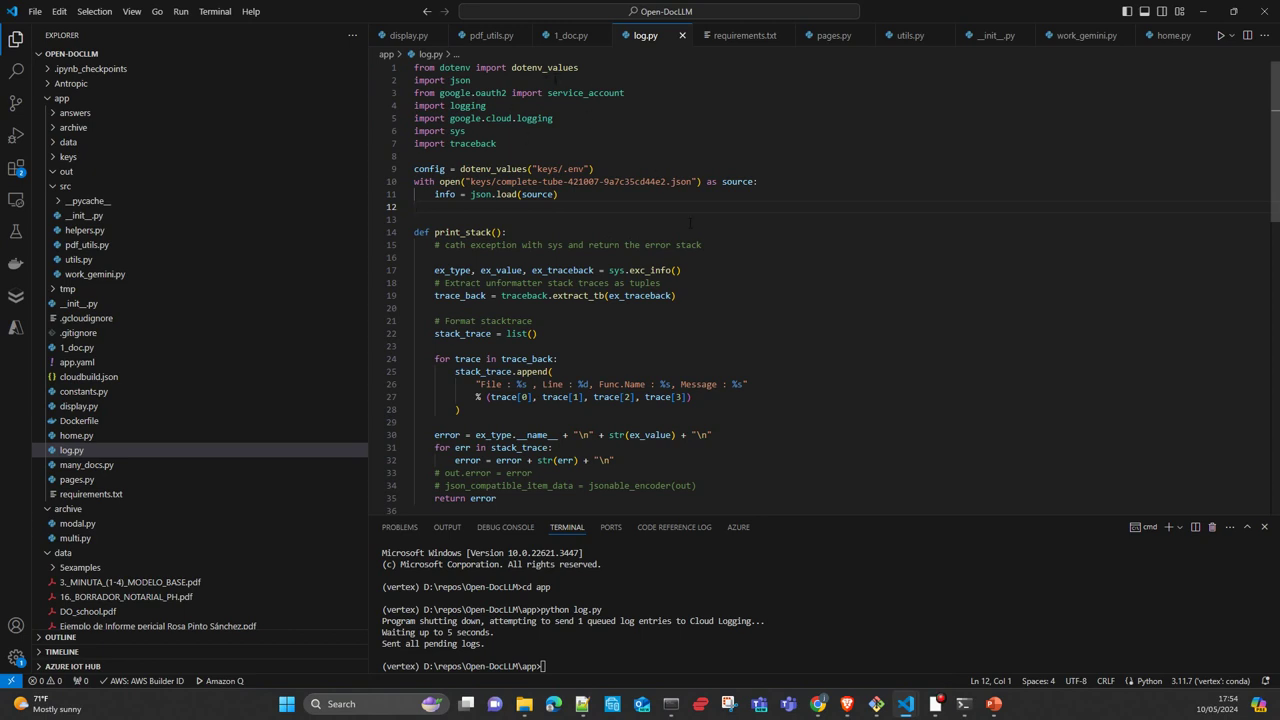
pyautogui.scroll(-3, 710, 256)
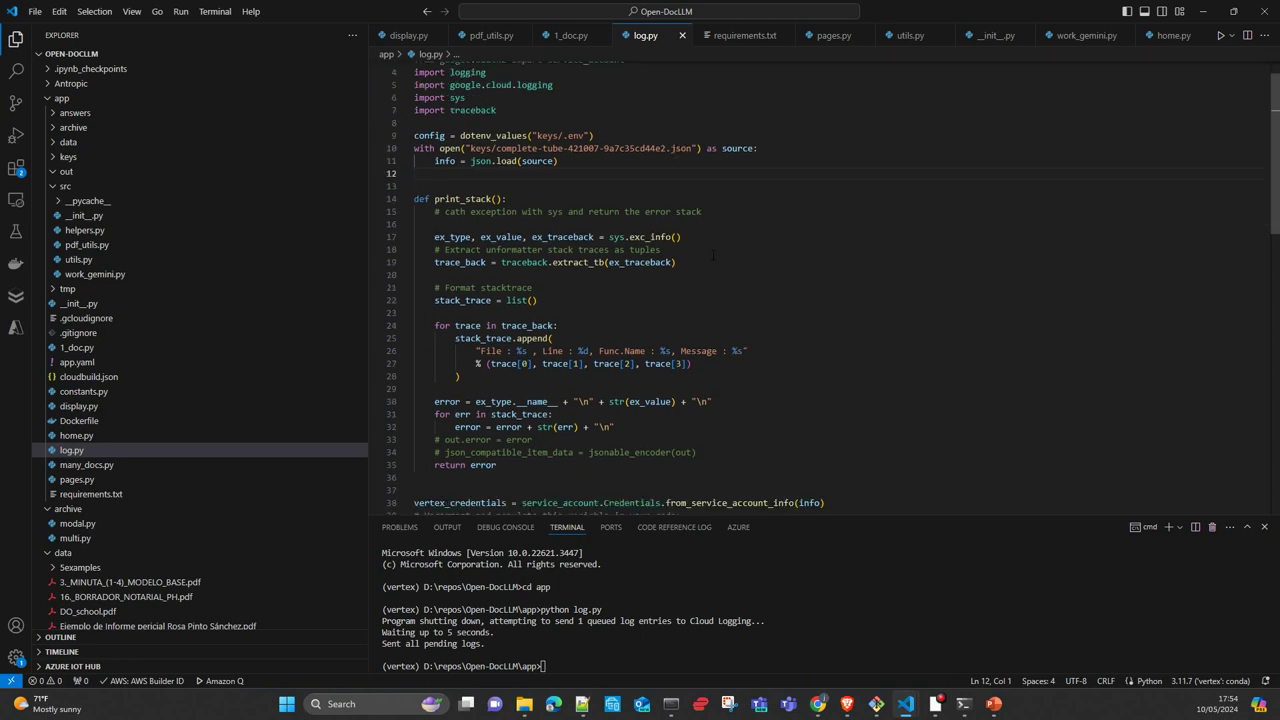
pyautogui.scroll(3, 713, 258)
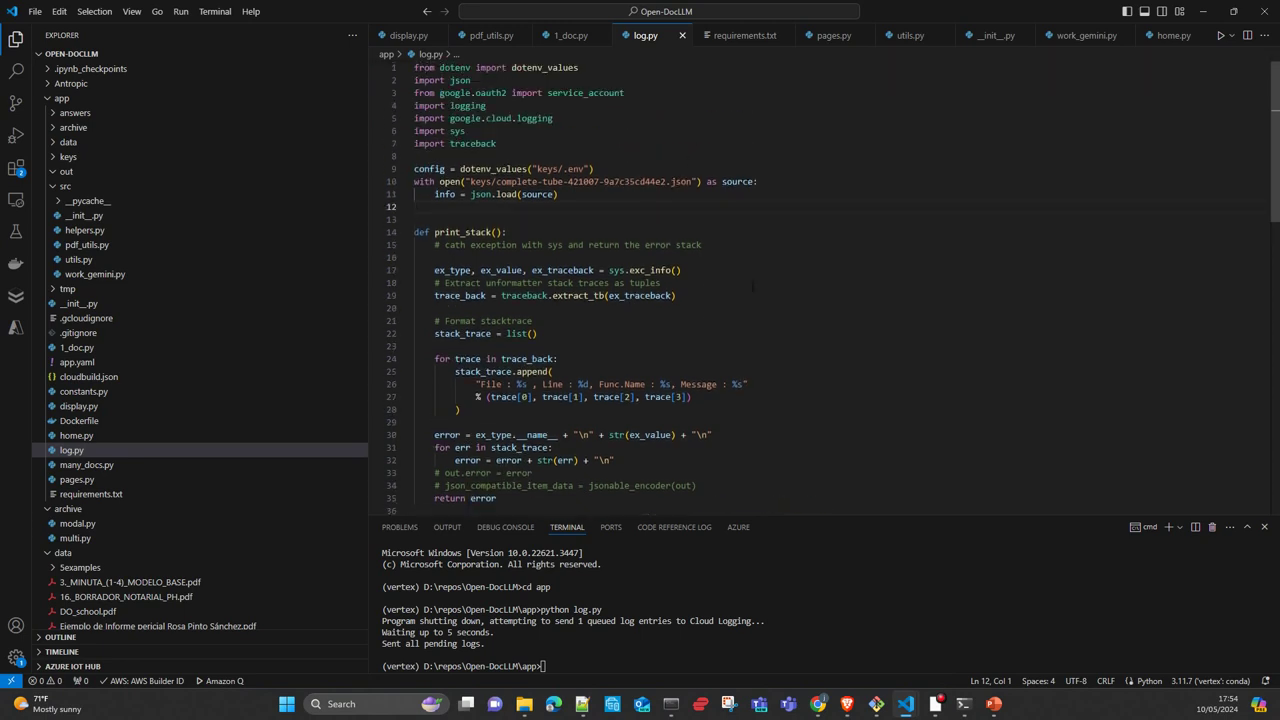
pyautogui.scroll(-9, 752, 288)
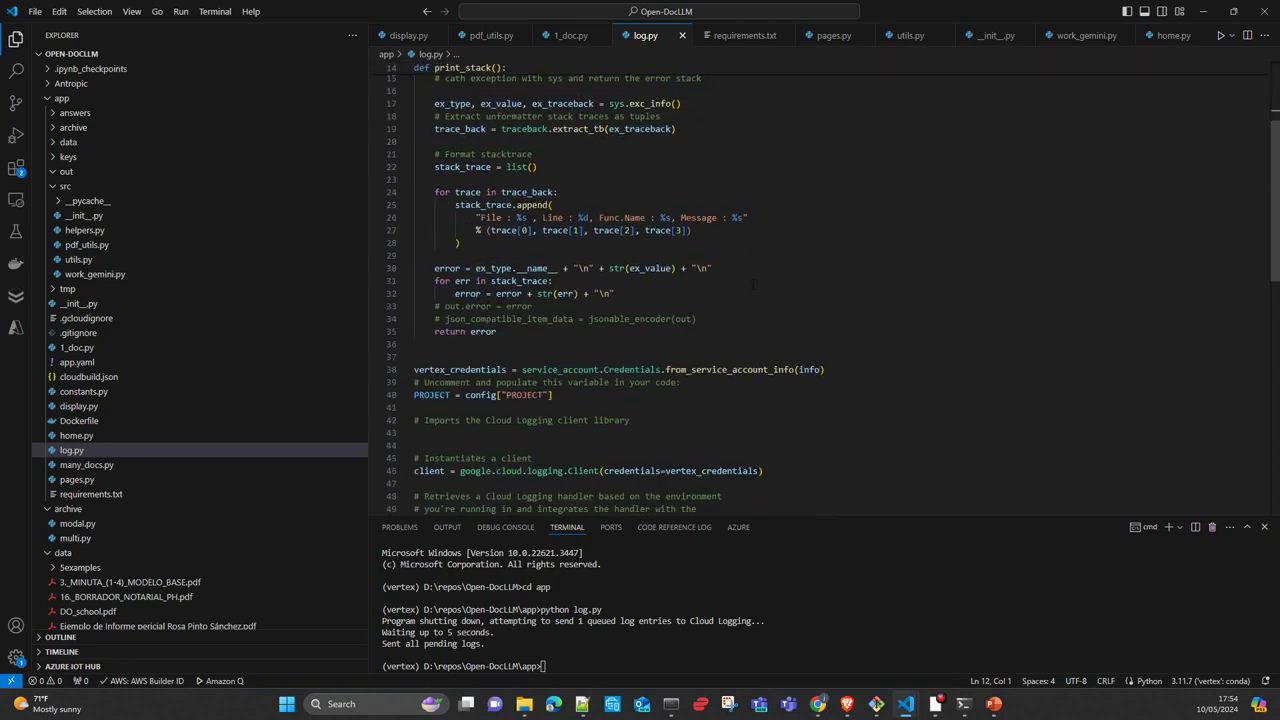
pyautogui.scroll(9, 752, 285)
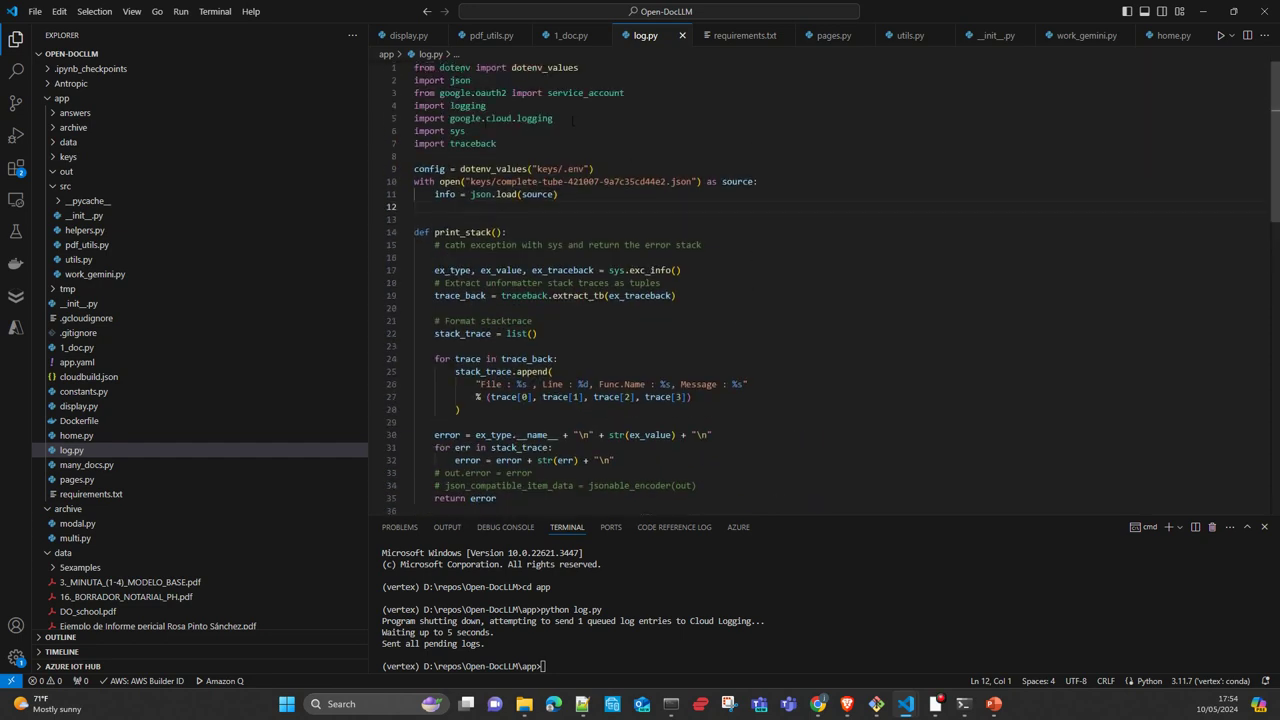
# Step: Examine log.py's google.cloud.logging import and the code that loads the service account JSON key into info
pyautogui.moveTo(573, 120); pyautogui.dragTo(452, 118)
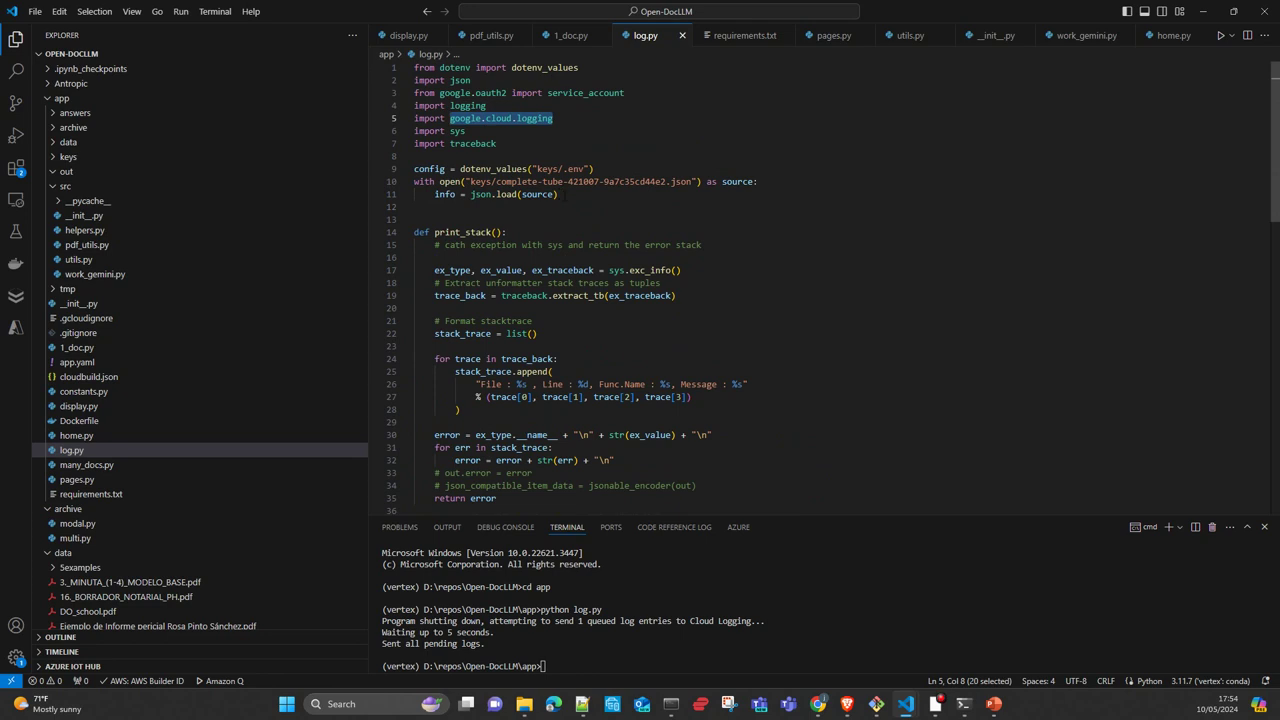
pyautogui.moveTo(558, 194); pyautogui.dragTo(414, 181)
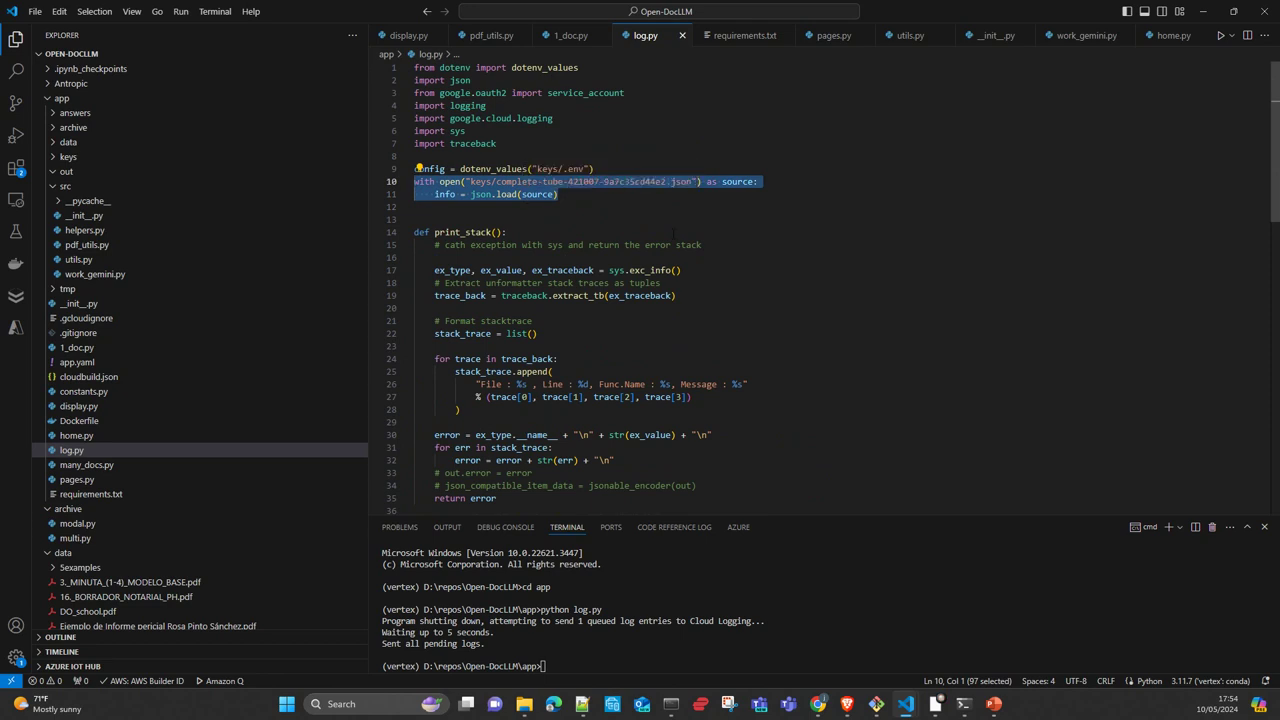
pyautogui.scroll(-2, 419, 134)
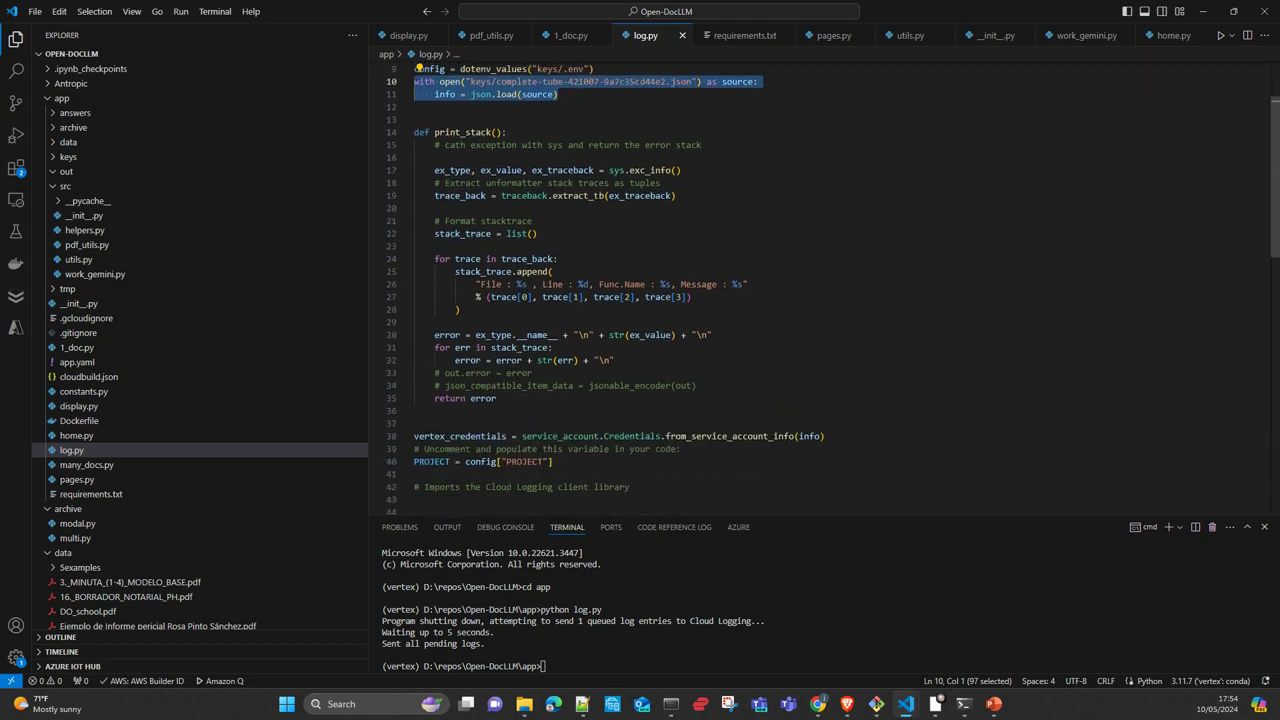
pyautogui.scroll(-2, 423, 60)
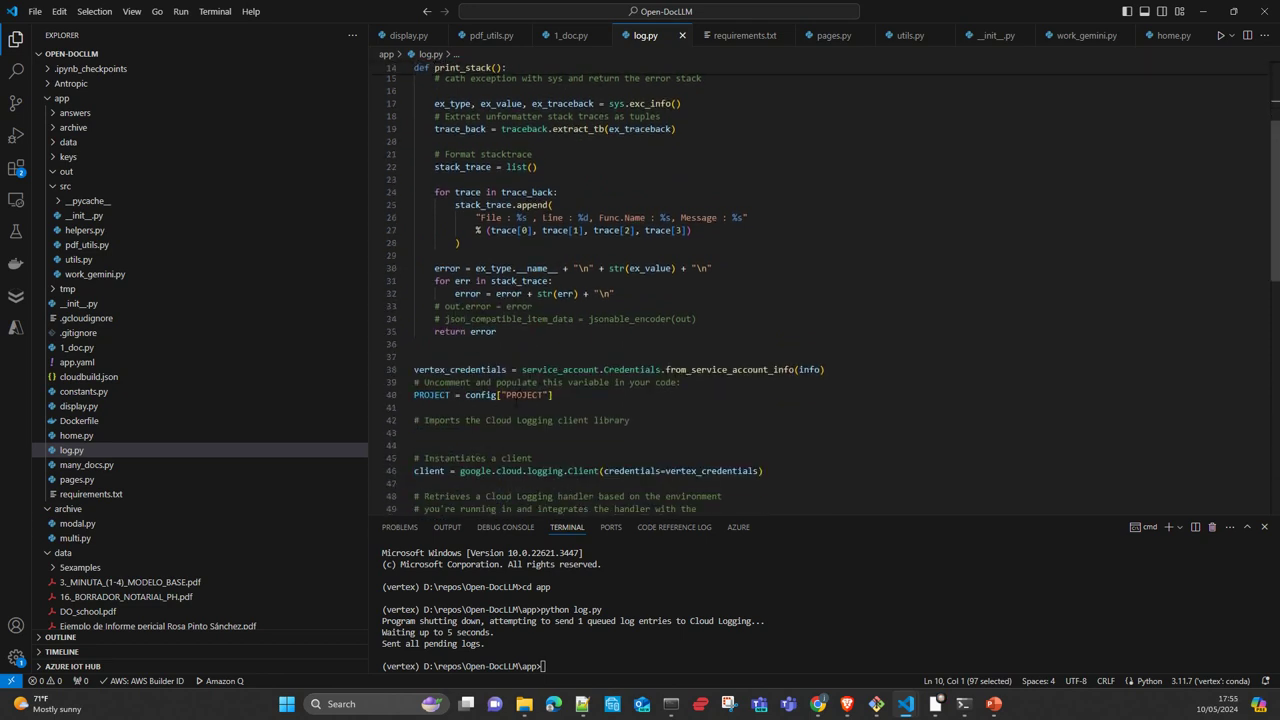
pyautogui.scroll(-2, 573, 407)
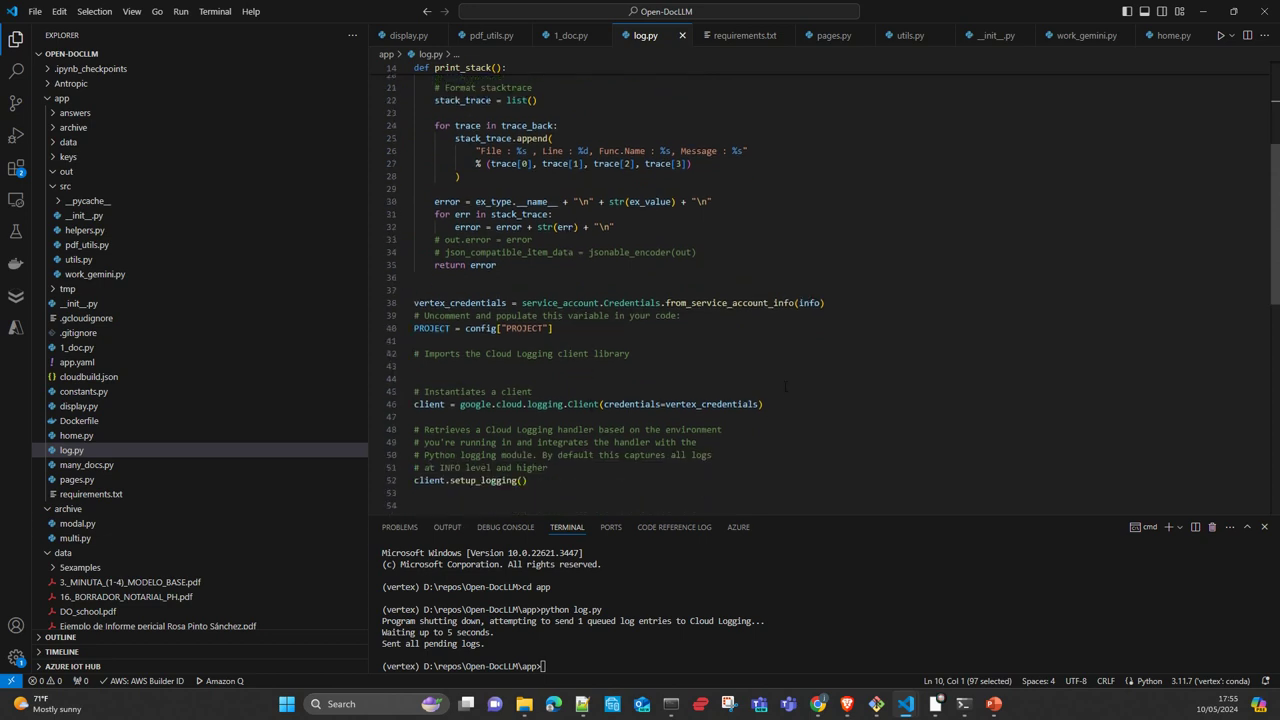
pyautogui.scroll(5, 600, 300)
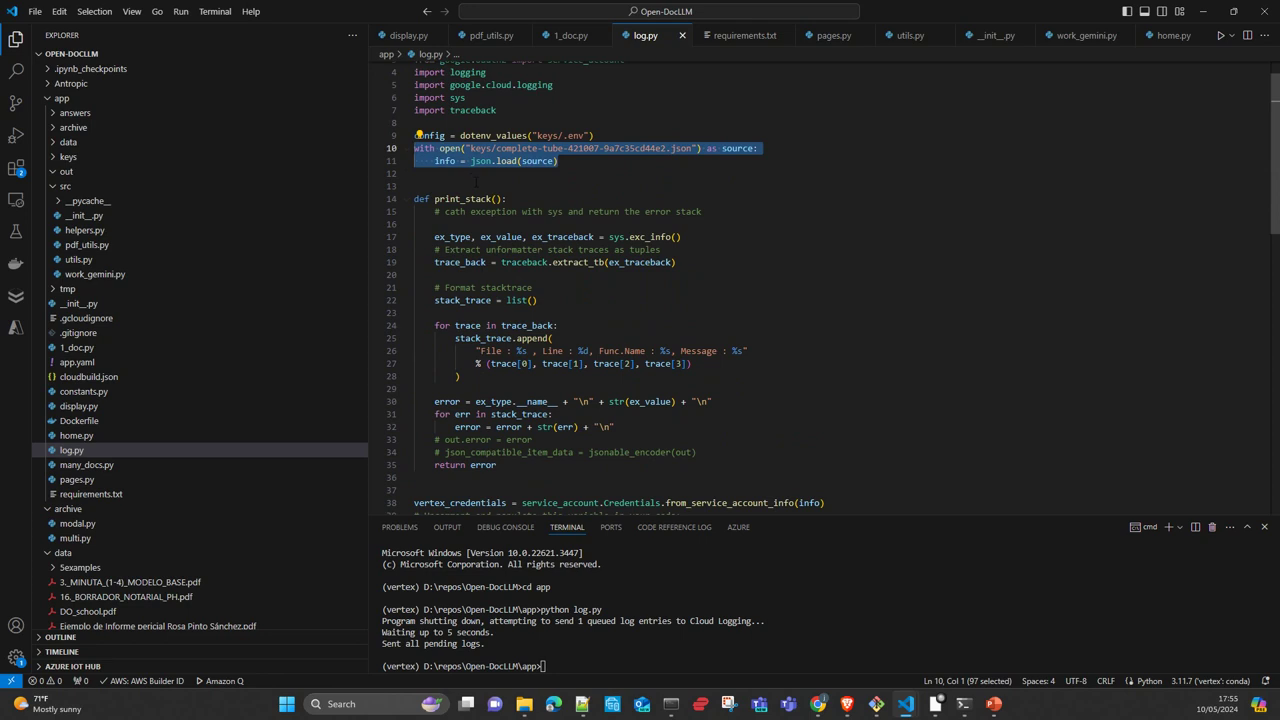
pyautogui.scroll(-3, 475, 181)
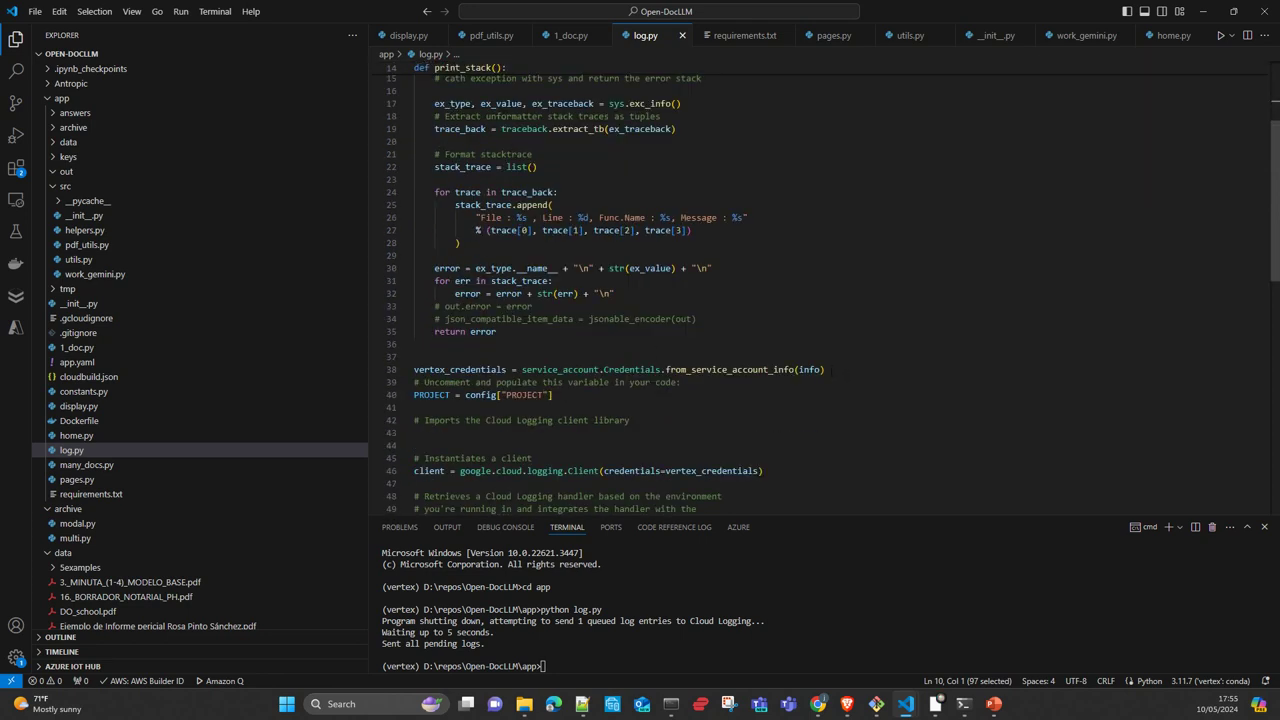
# Step: Examine how log.py builds vertex_credentials, instantiates the google.cloud.logging client with them, and calls client.setup_logging()
pyautogui.moveTo(825, 369); pyautogui.dragTo(413, 369)
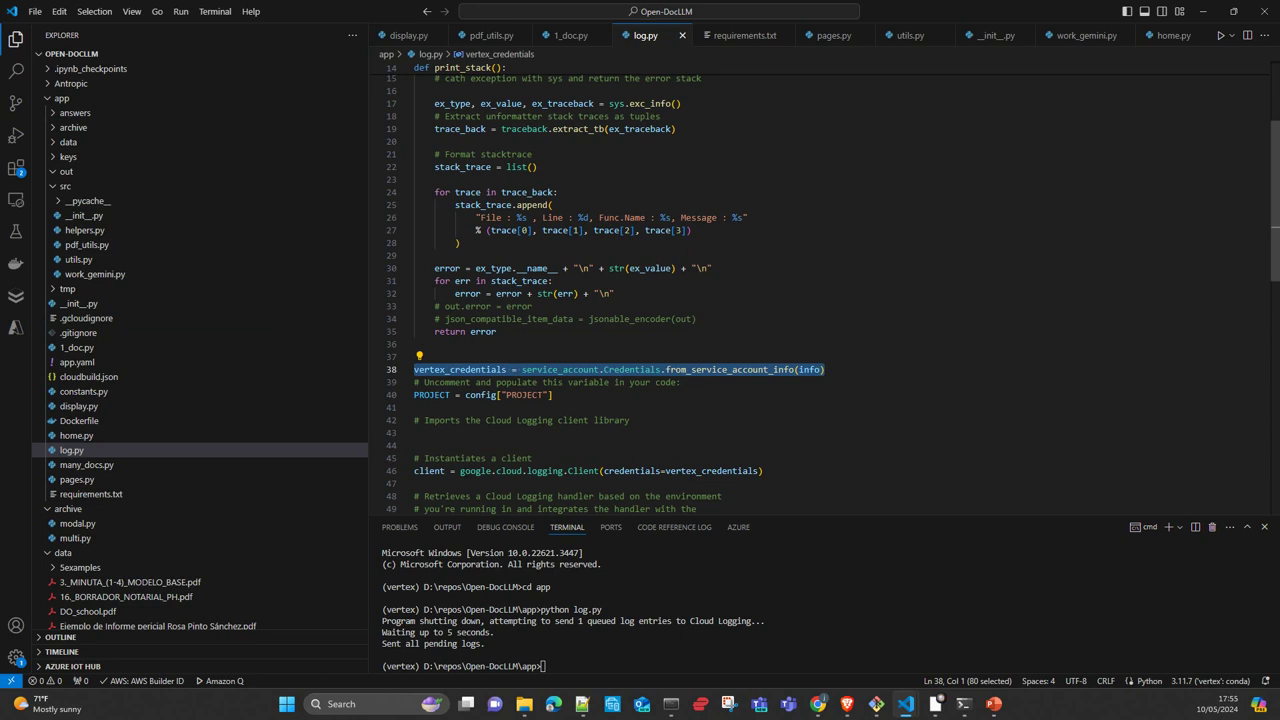
pyautogui.moveTo(461, 470); pyautogui.dragTo(600, 470)
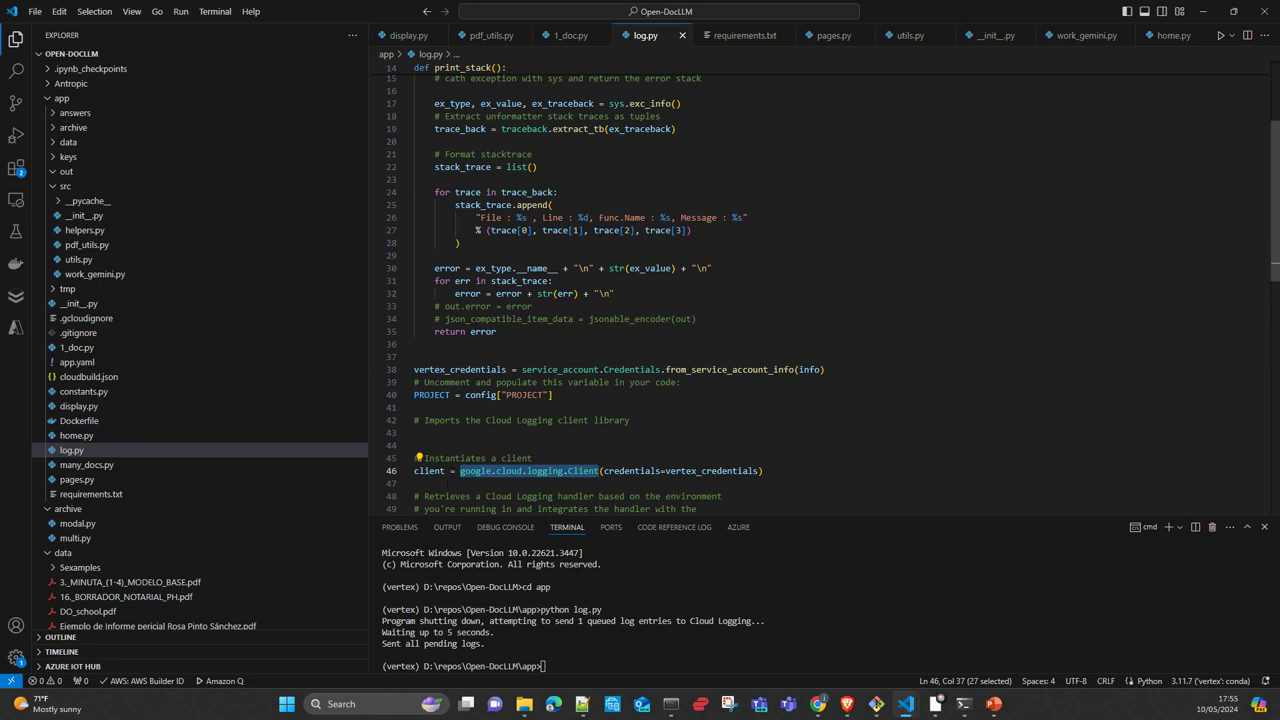
pyautogui.scroll(3, 548, 247)
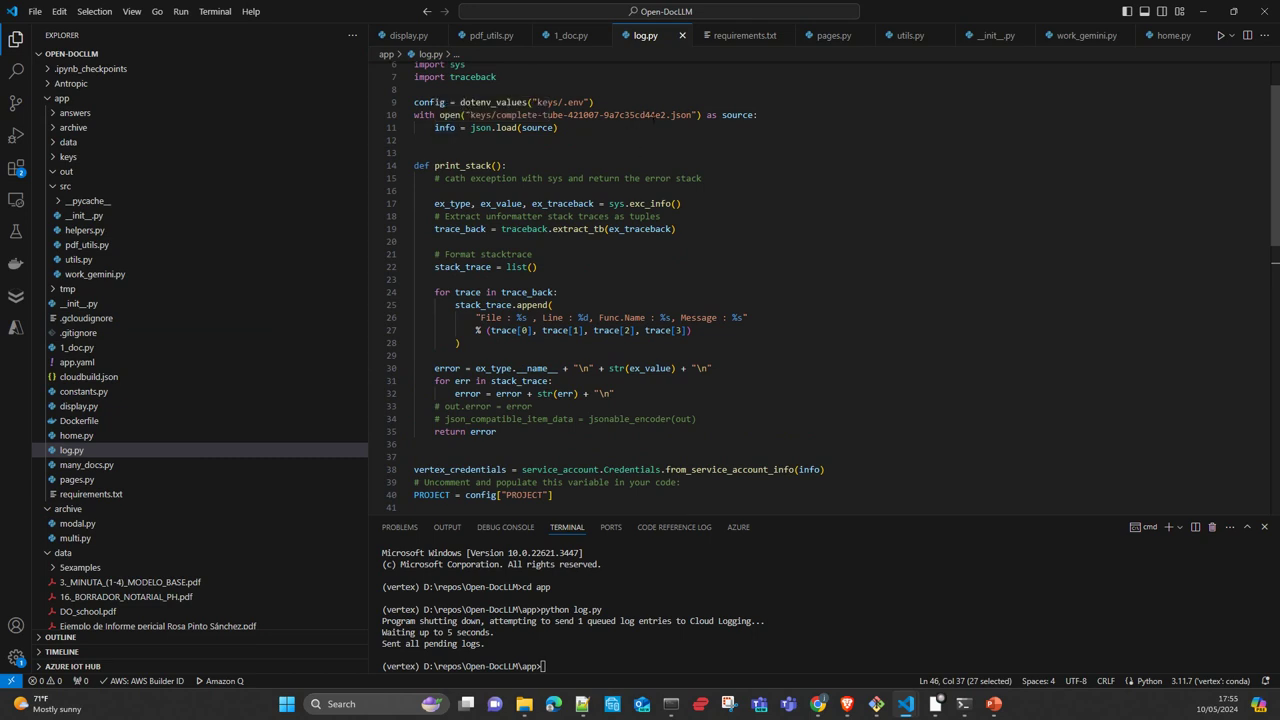
pyautogui.scroll(-6, 647, 130)
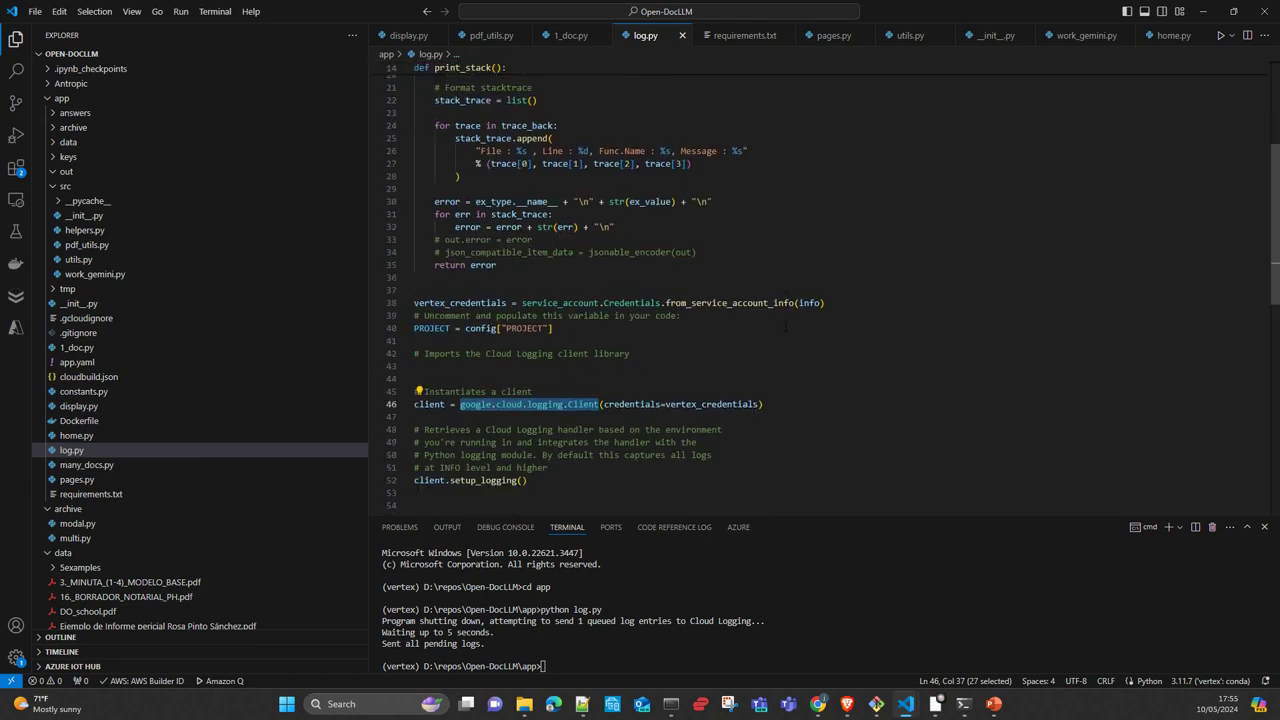
pyautogui.moveTo(828, 270); pyautogui.dragTo(414, 268)
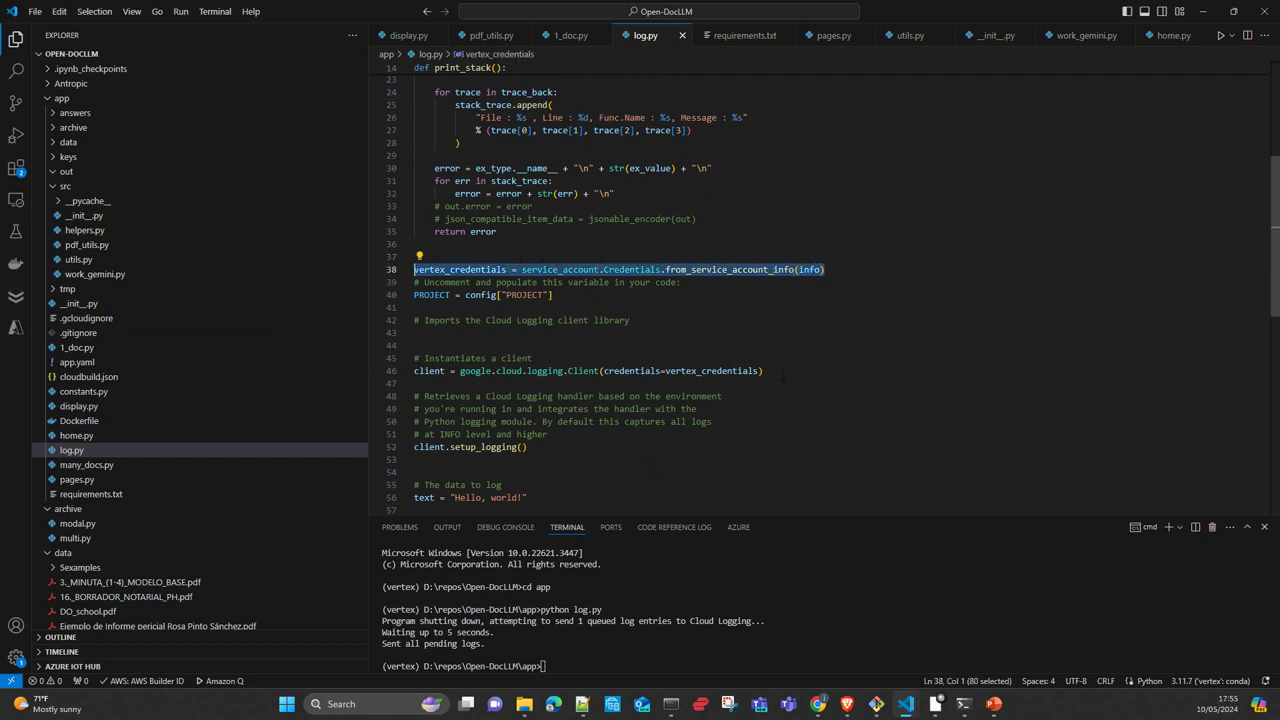
pyautogui.moveTo(764, 371); pyautogui.dragTo(414, 371)
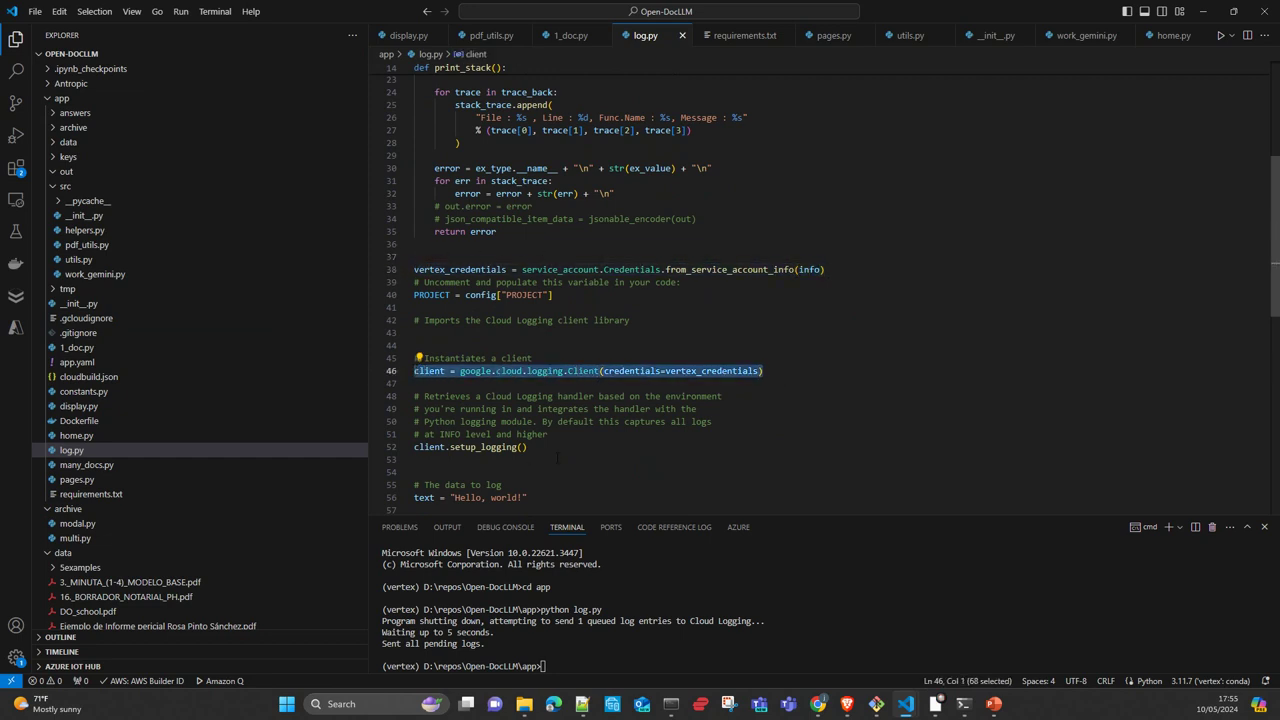
pyautogui.scroll(-1, 414, 371)
pyautogui.moveTo(528, 413); pyautogui.dragTo(414, 413)
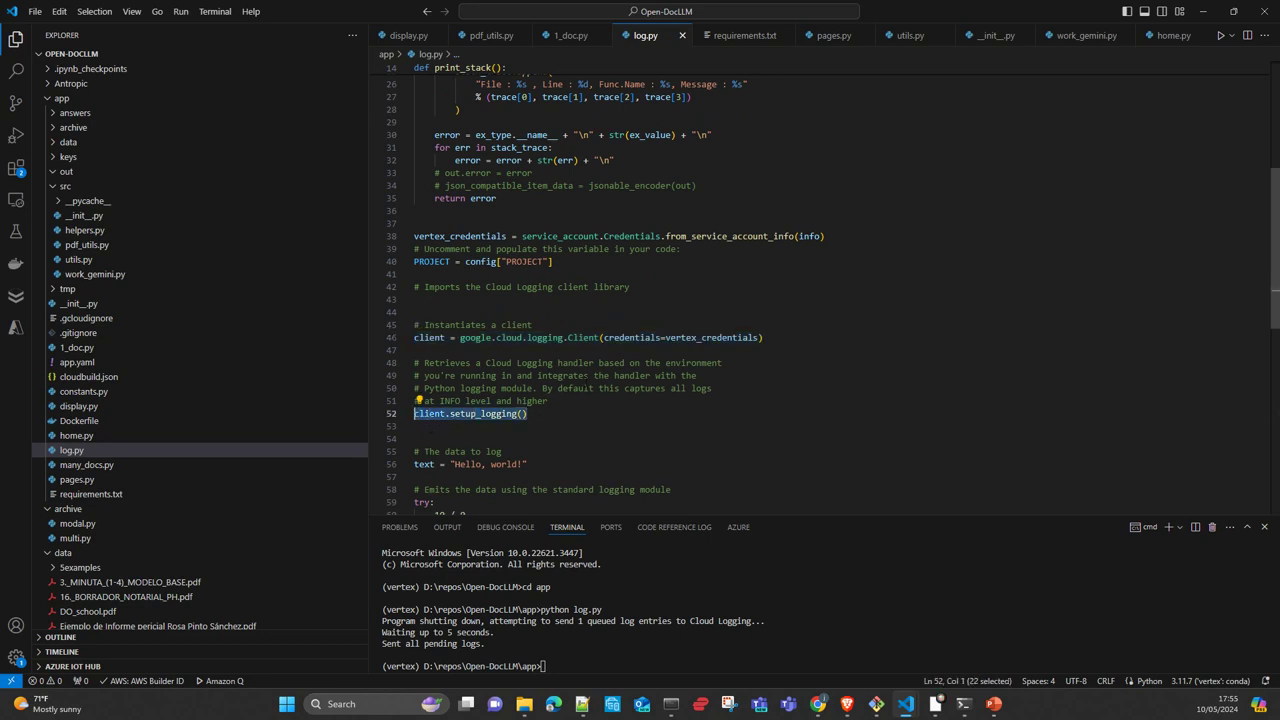
# Step: Compare the standard logging import in log.py with the logging.error(text) call at the end of the file
pyautogui.scroll(8, 459, 212)
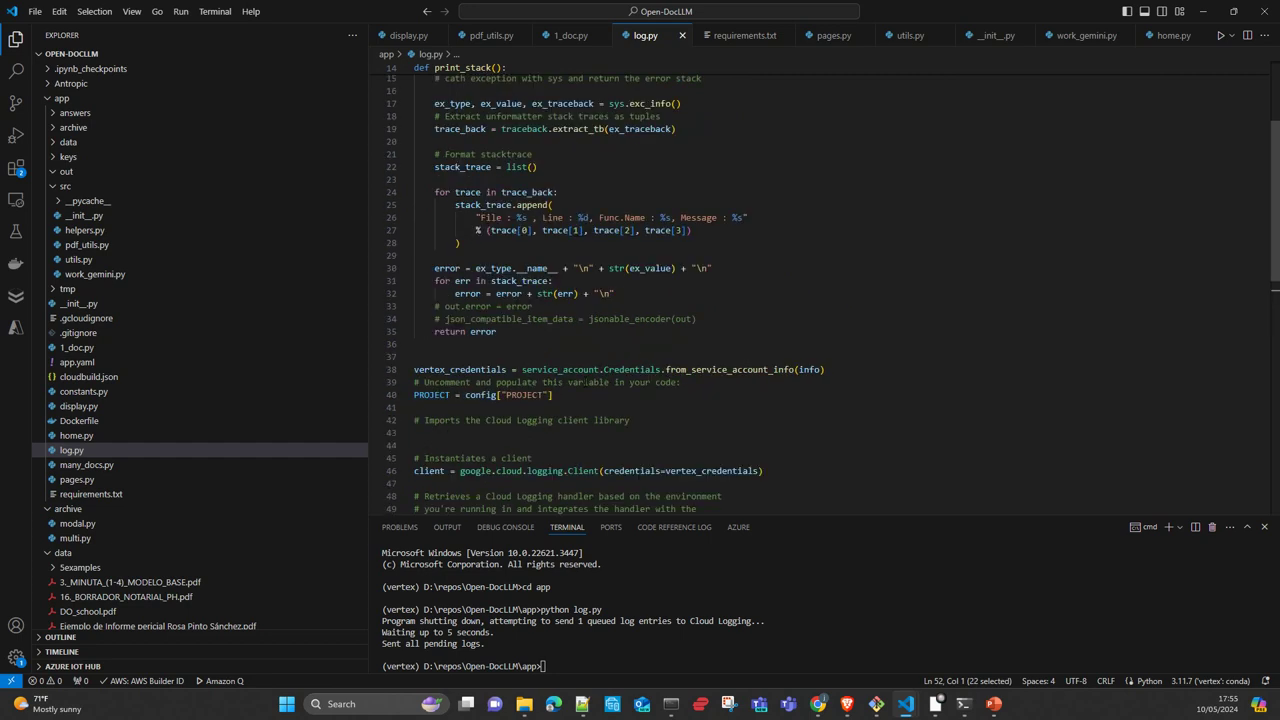
pyautogui.doubleClick(467, 105)
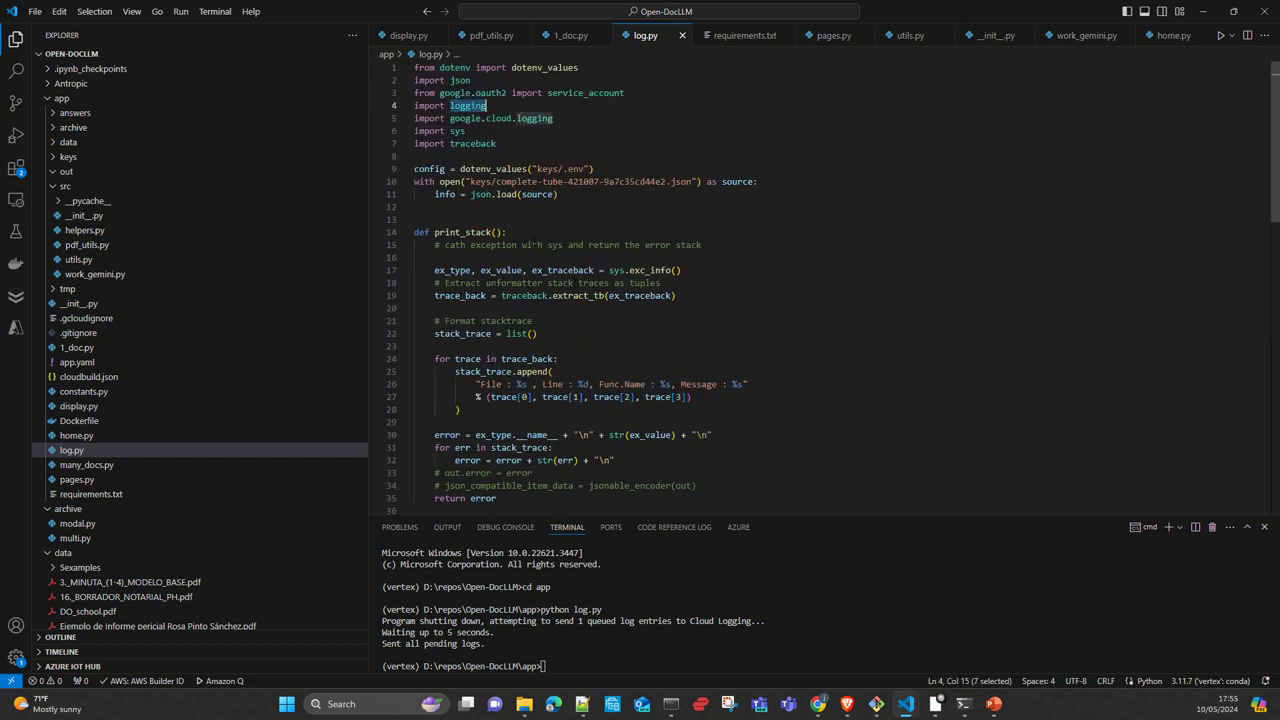
pyautogui.scroll(-14, 569, 327)
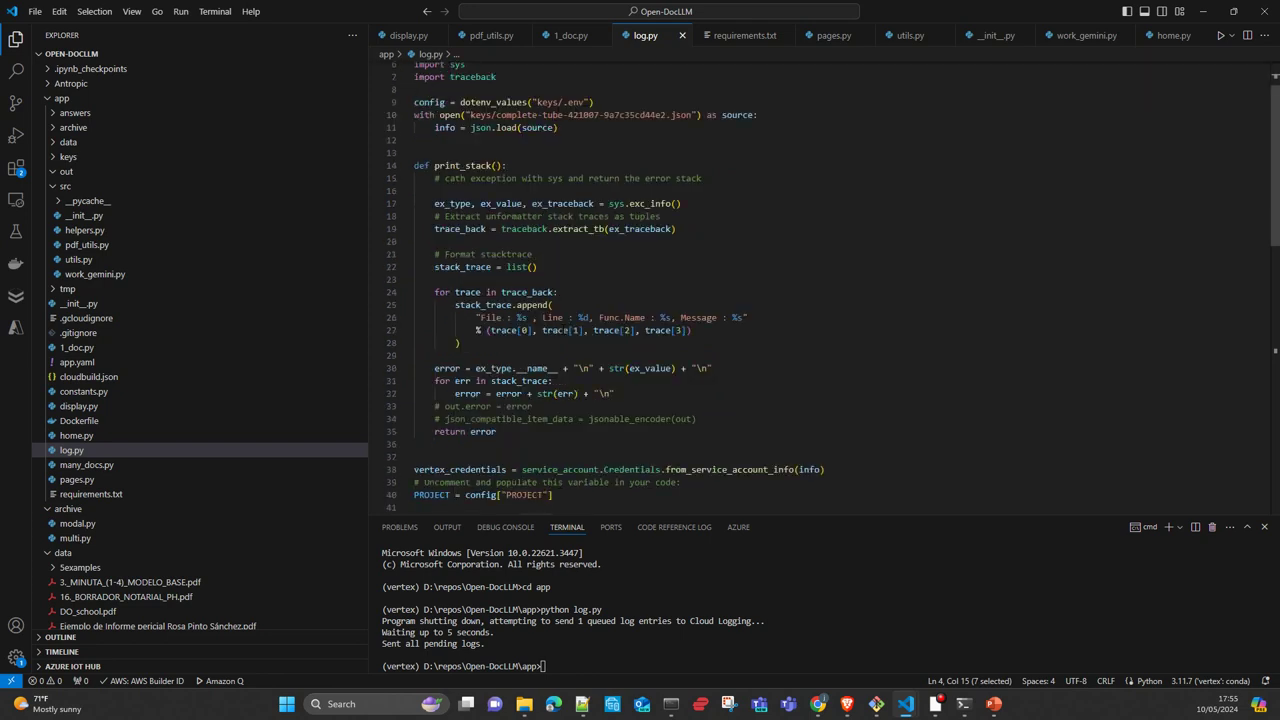
pyautogui.doubleClick(431, 345)
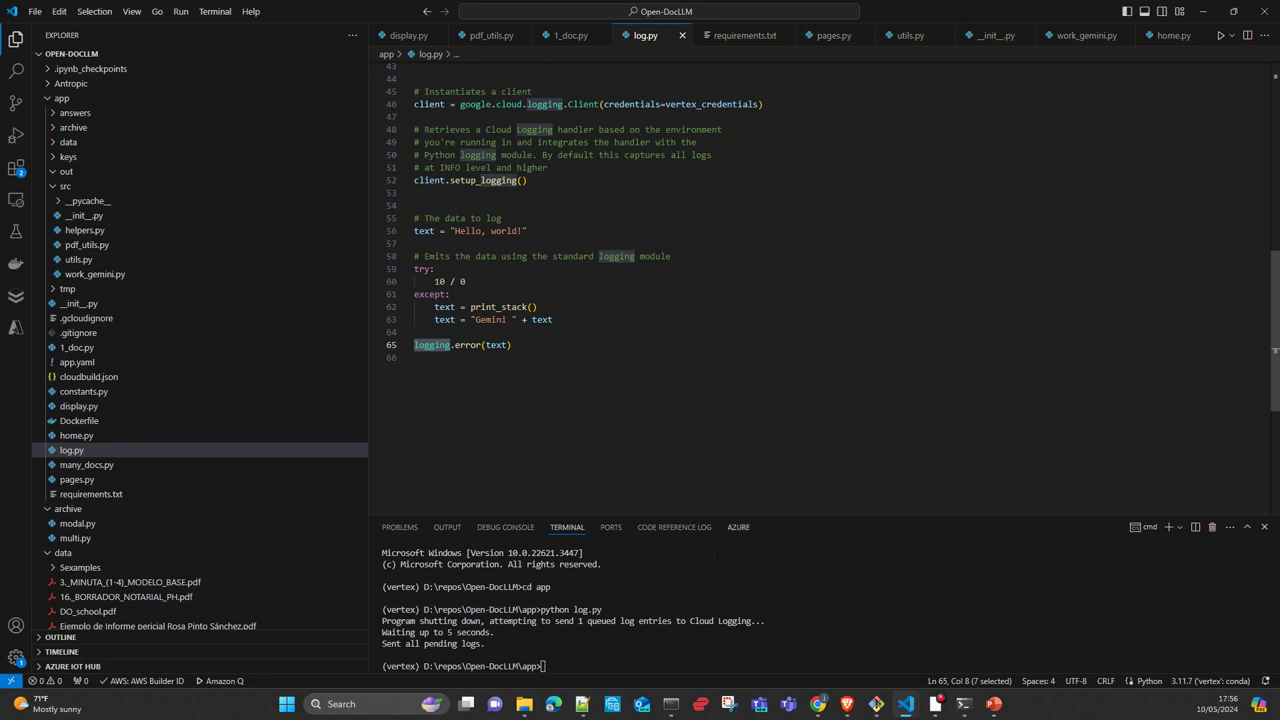
# Step: Enter the partial command "python log" at the app folder's prompt in the integrated terminal without running it
pyautogui.click(668, 690)
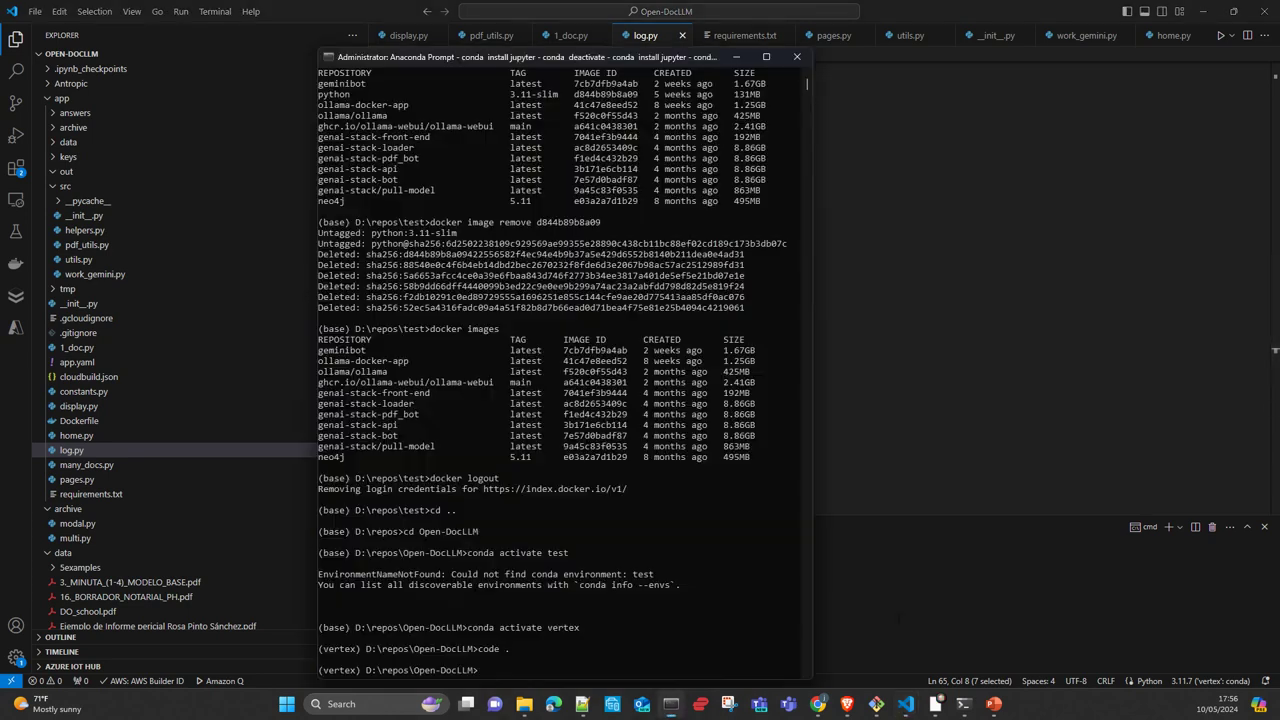
pyautogui.click(745, 48)
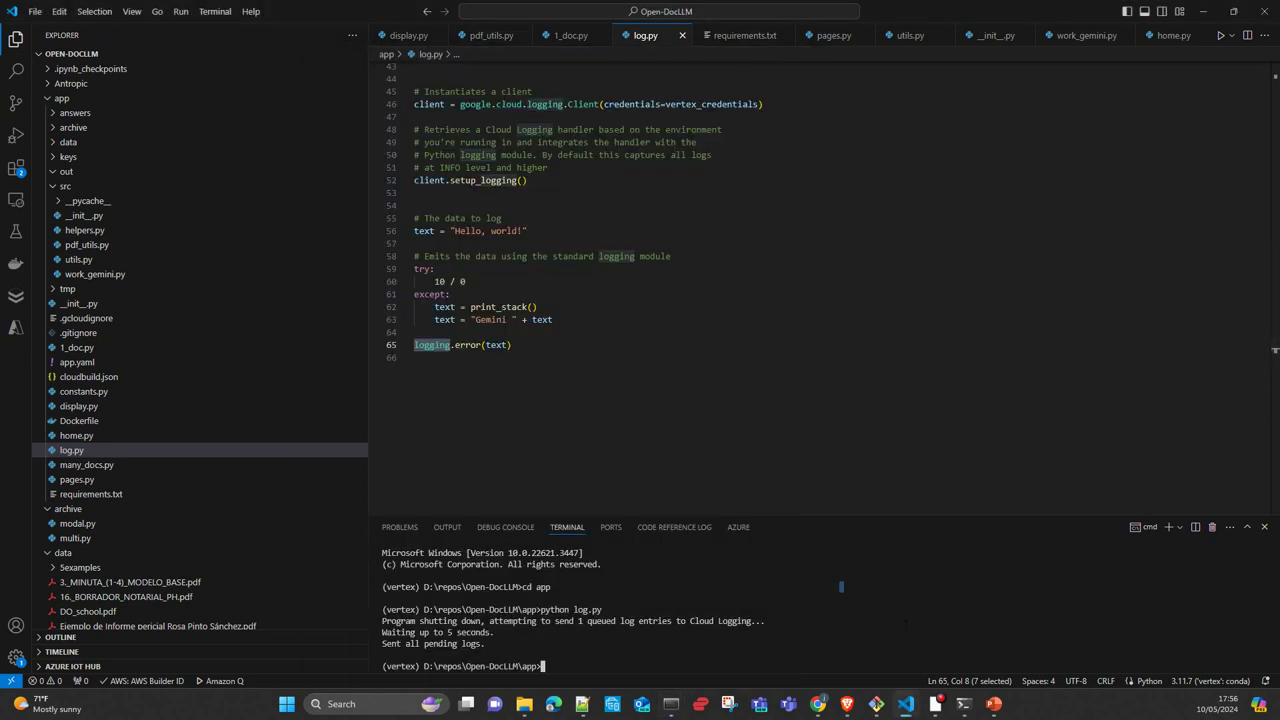
pyautogui.write('python ')
pyautogui.write('tes')
pyautogui.press('BackSpace')
pyautogui.press('BackSpace')
pyautogui.press('BackSpace')
pyautogui.write('log')
# Step: Review the print_stack function in log.py, including its sys.exc_info() line, and the try/except block that calls it
pyautogui.scroll(3, 581, 318)
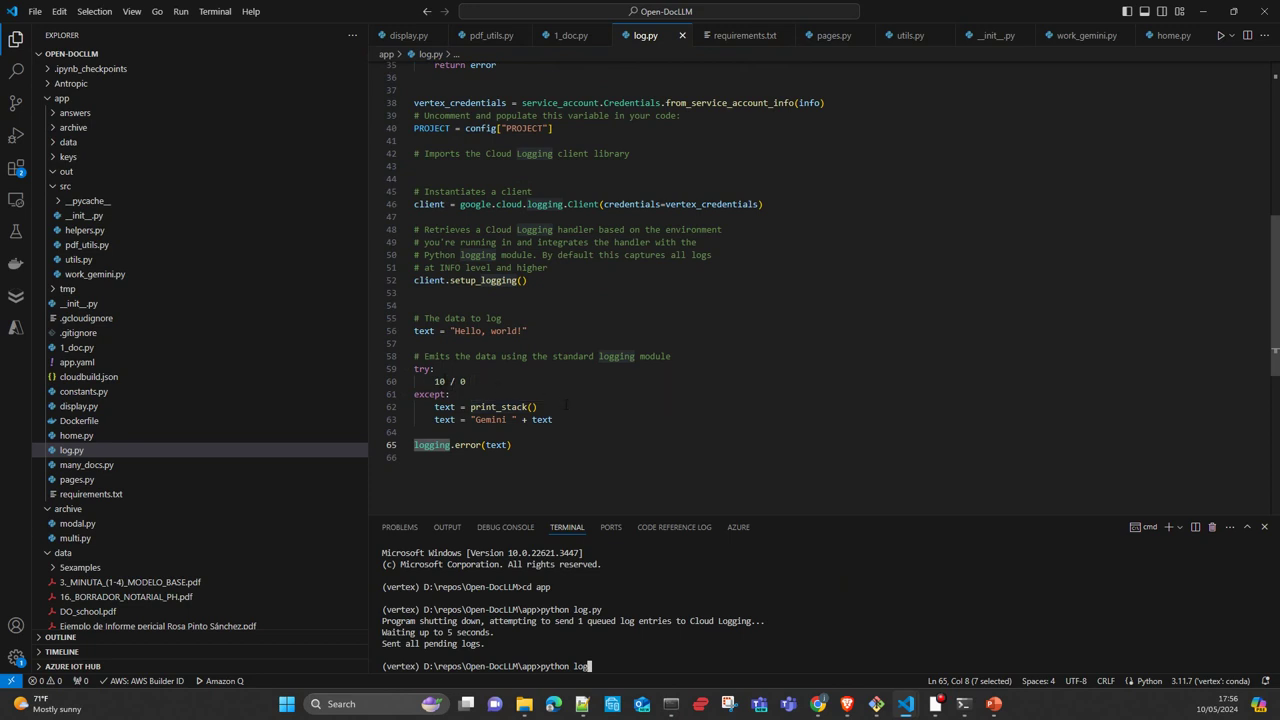
pyautogui.scroll(7, 566, 404)
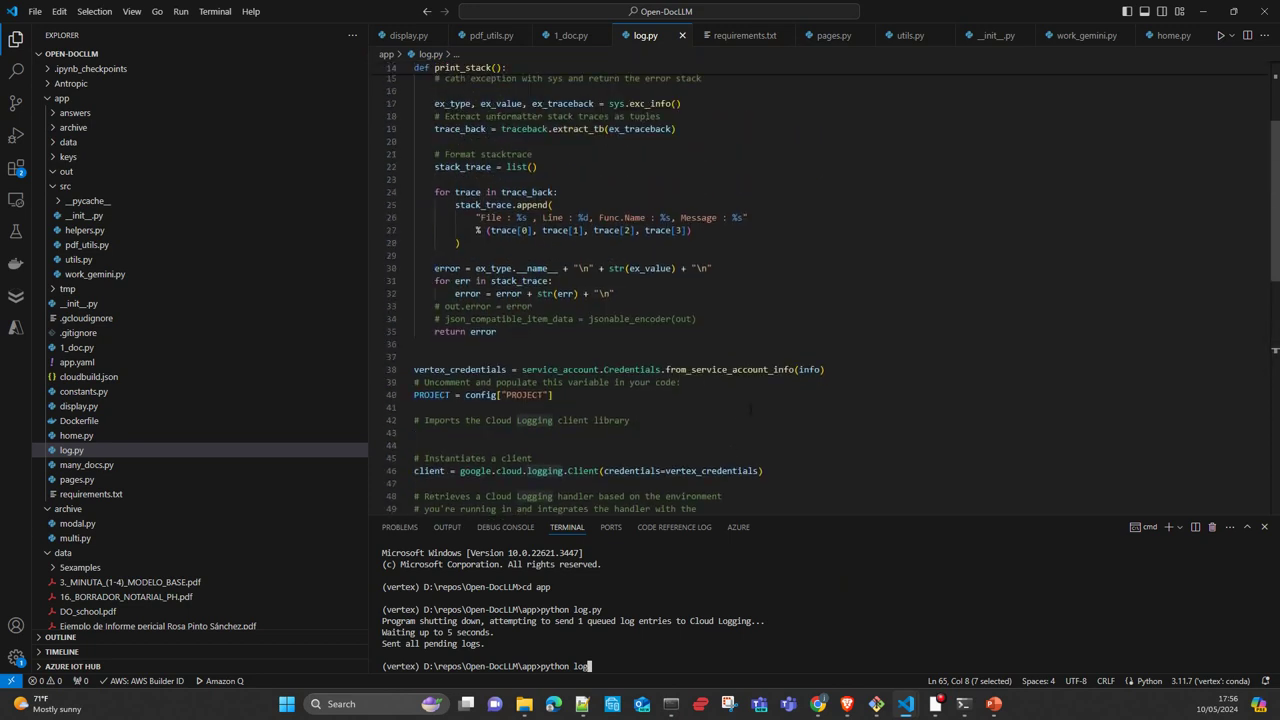
pyautogui.scroll(2, 840, 290)
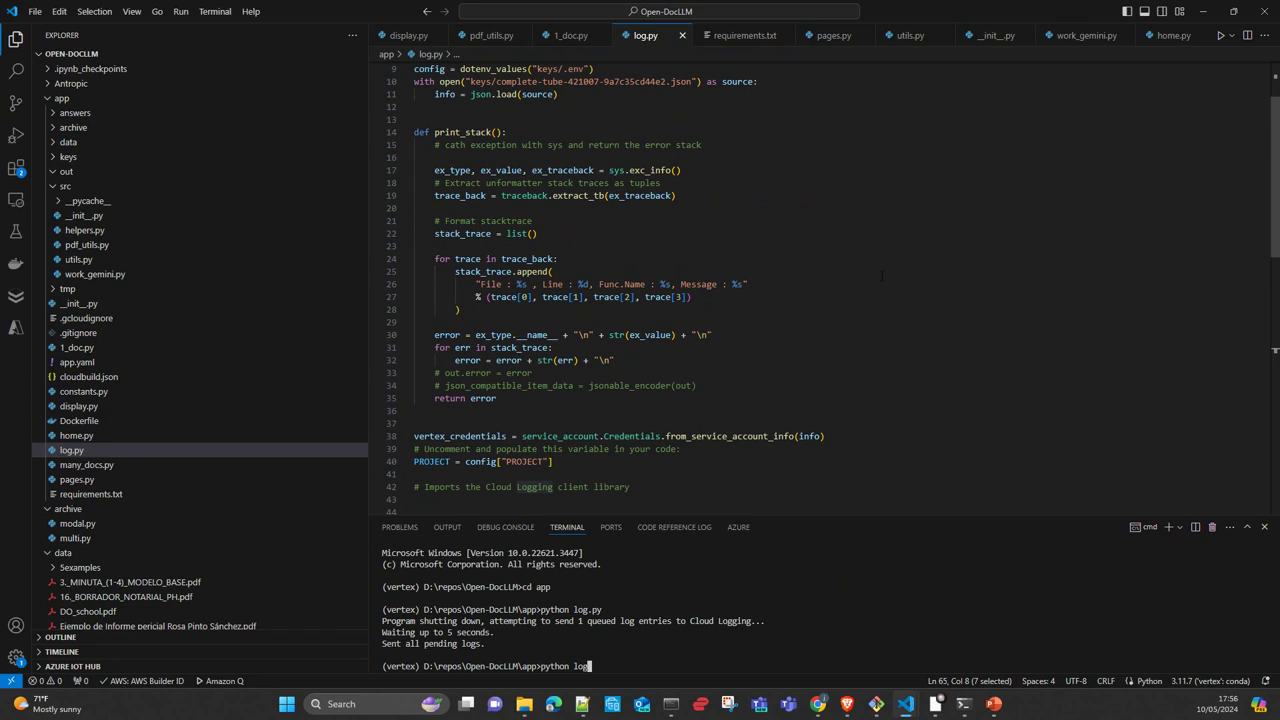
pyautogui.scroll(-2, 881, 278)
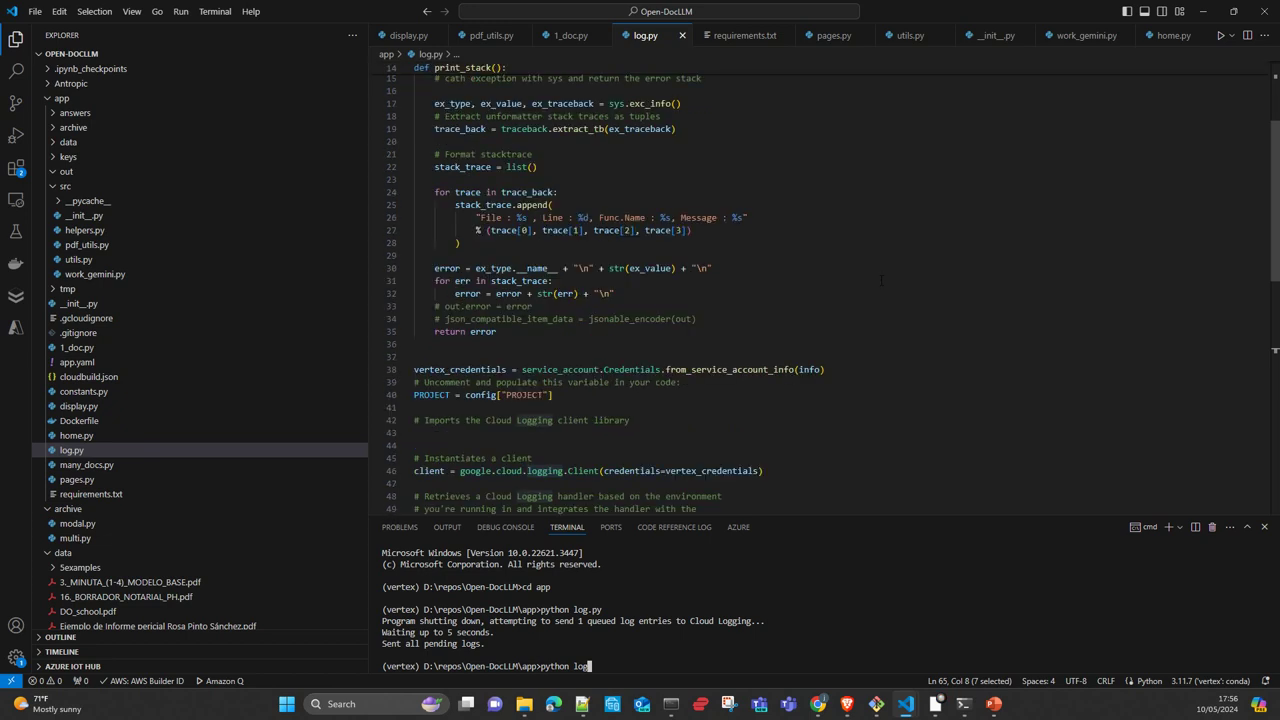
pyautogui.scroll(1, 881, 283)
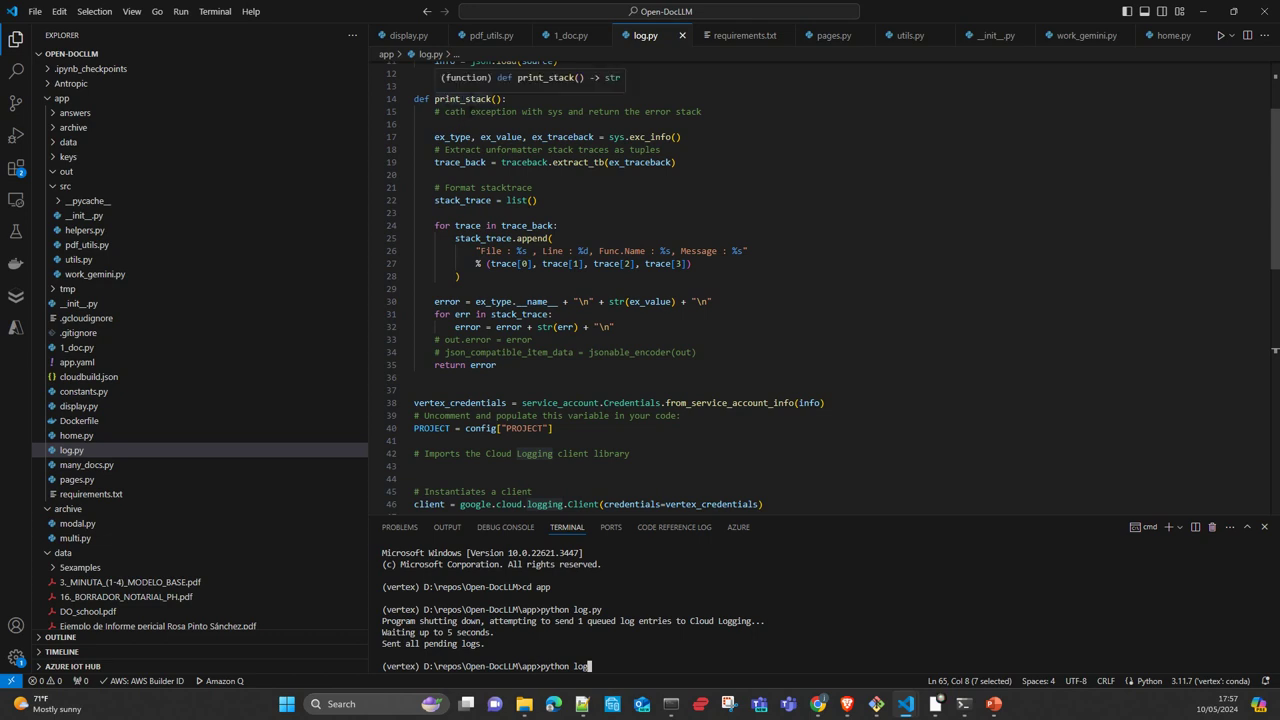
pyautogui.moveTo(682, 137); pyautogui.dragTo(434, 137)
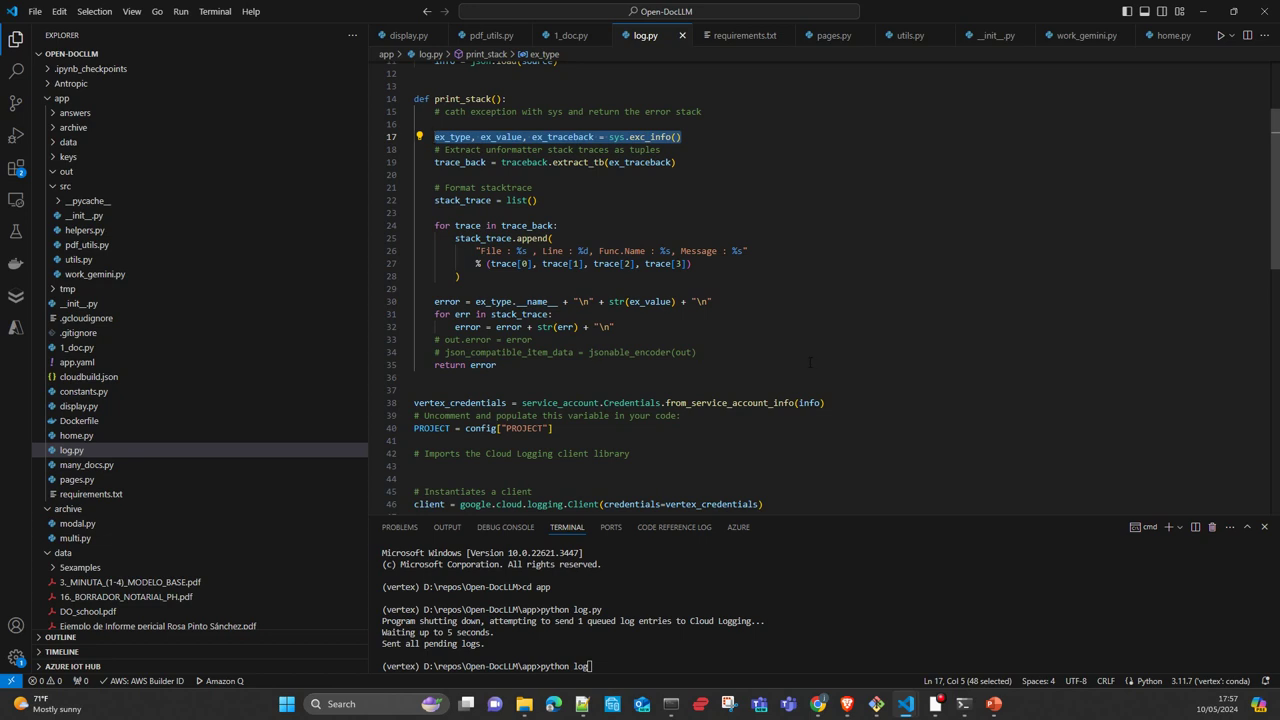
pyautogui.scroll(-3, 810, 362)
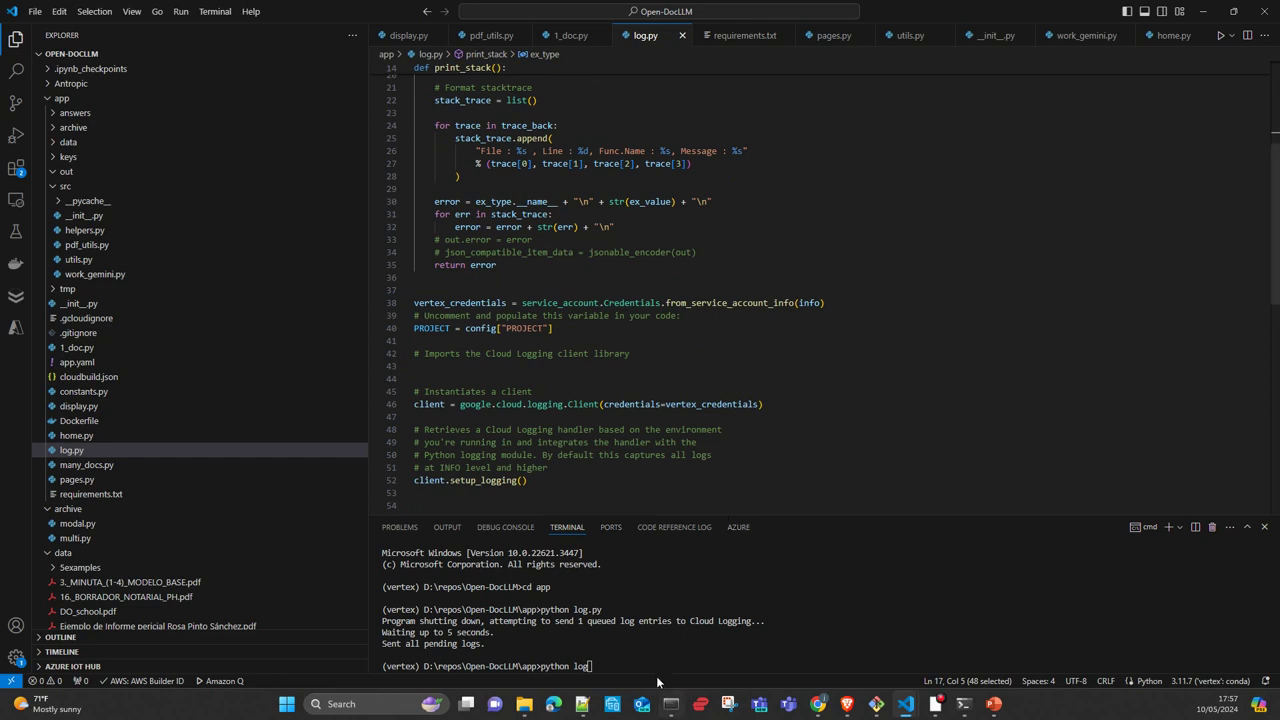
pyautogui.scroll(-5, 659, 475)
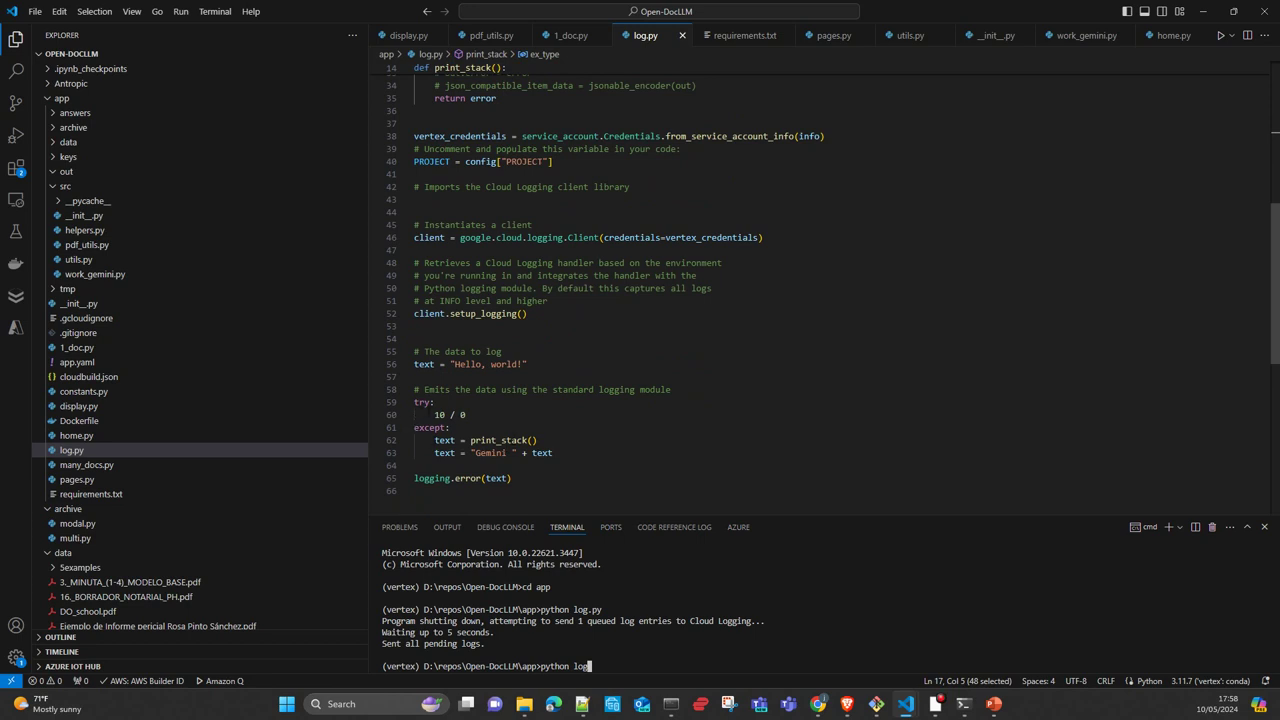
# Step: Change the "Gemini " prefix in the except block of log.py to "Gemini error --" and save the file
pyautogui.moveTo(540, 440); pyautogui.dragTo(452, 427)
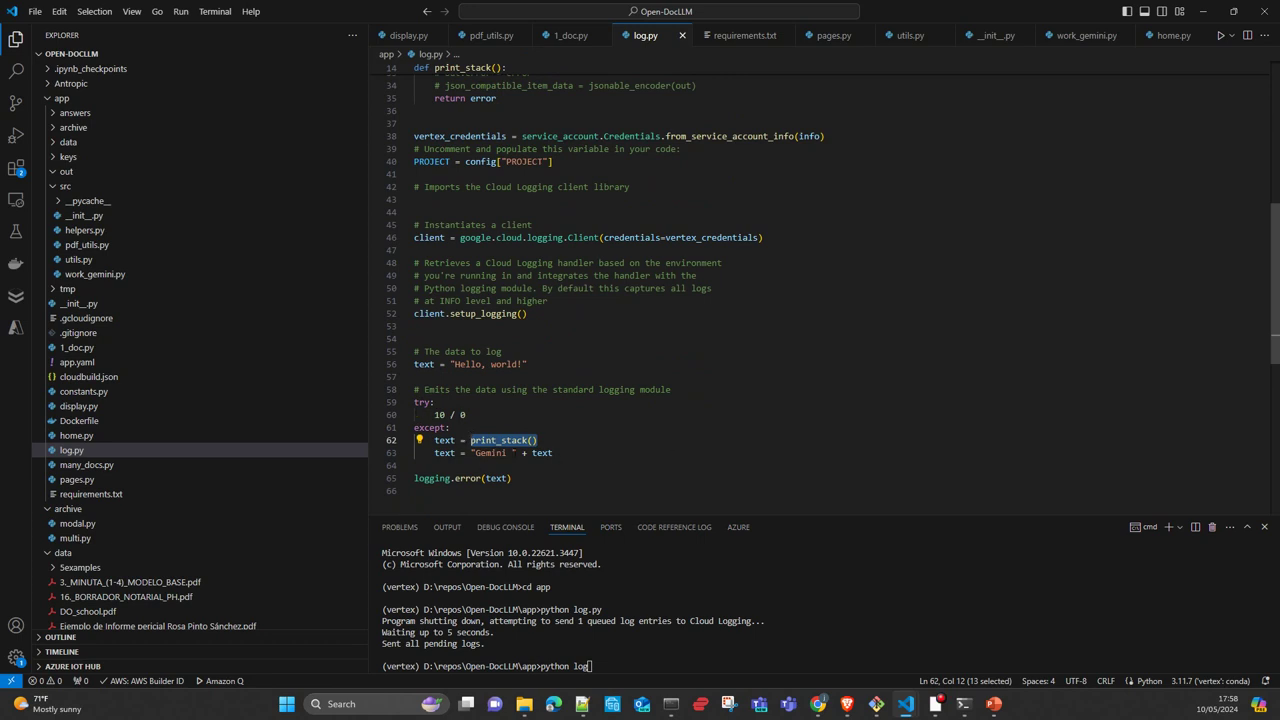
pyautogui.click(512, 453)
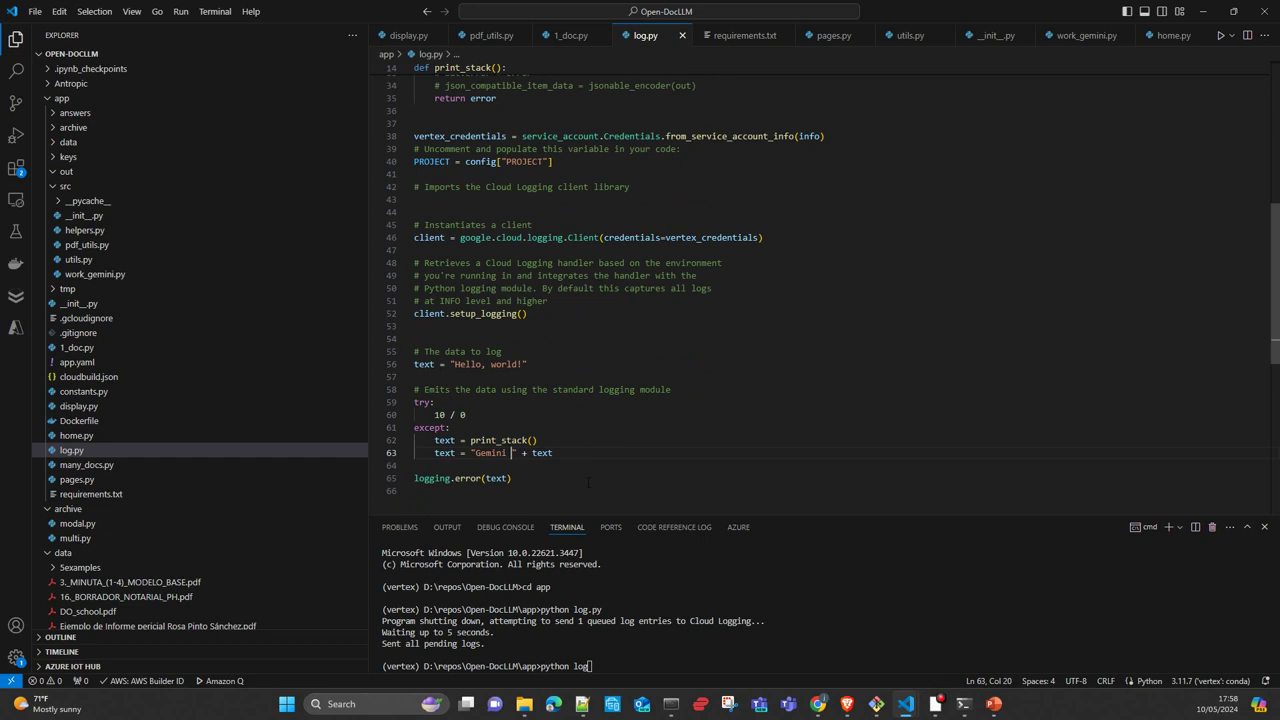
pyautogui.write('error -')
pyautogui.click(34, 11)
pyautogui.click(86, 261)
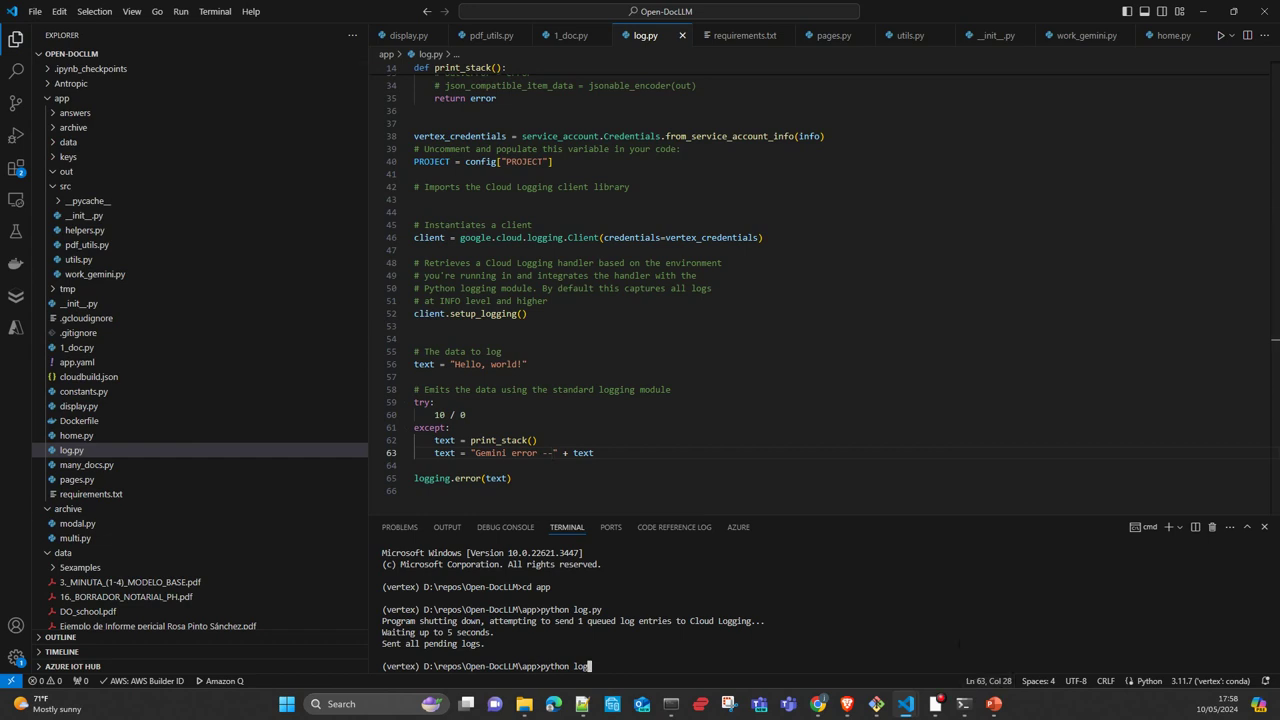
# Step: Complete the pending terminal command as "python log.py" and run it
pyautogui.write('.py')
pyautogui.press('Return')
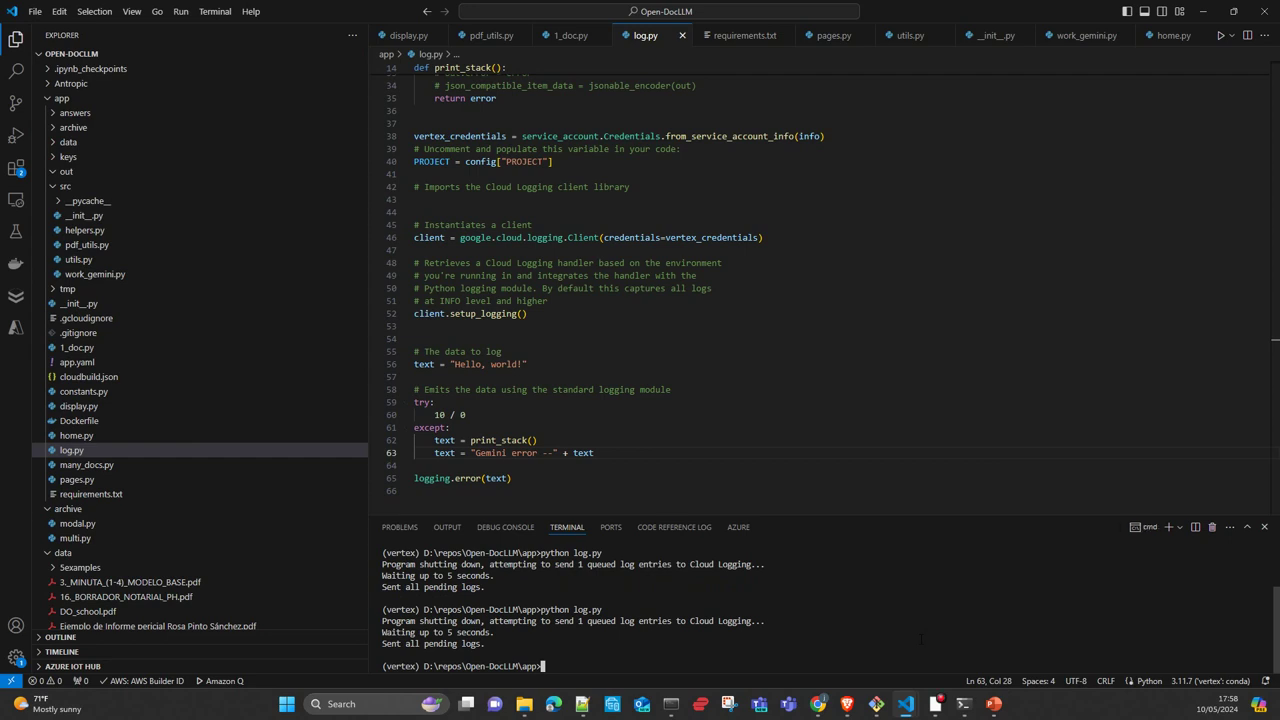
# Step: View the unfiltered Logs Explorer page in the browser, and return to log.py in Visual Studio Code
pyautogui.click(1204, 14)
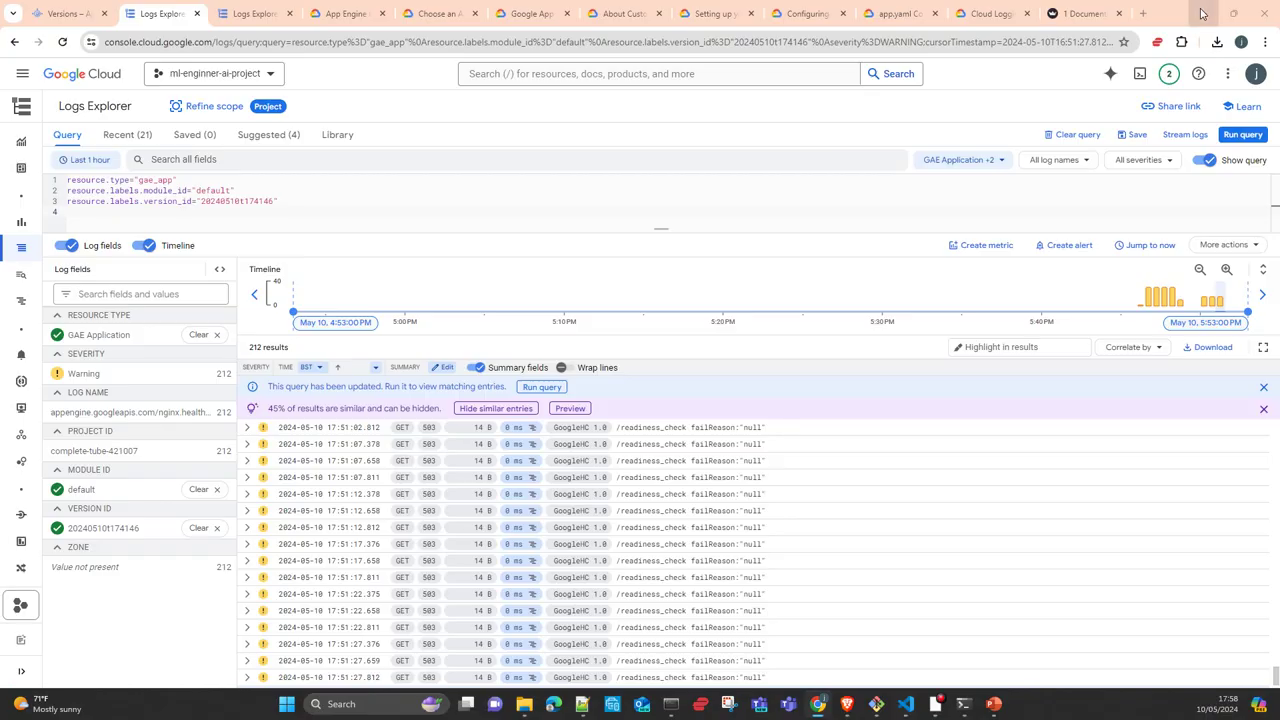
pyautogui.click(250, 14)
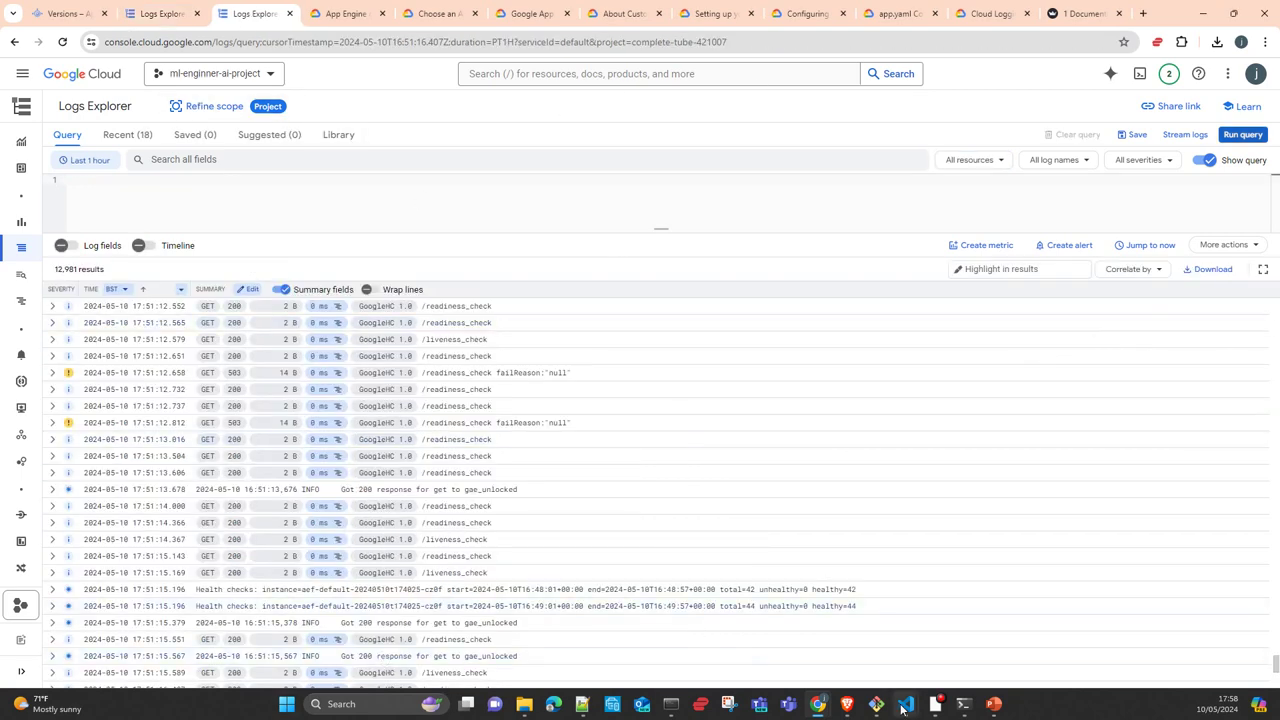
pyautogui.moveTo(914, 707)
pyautogui.click(955, 648)
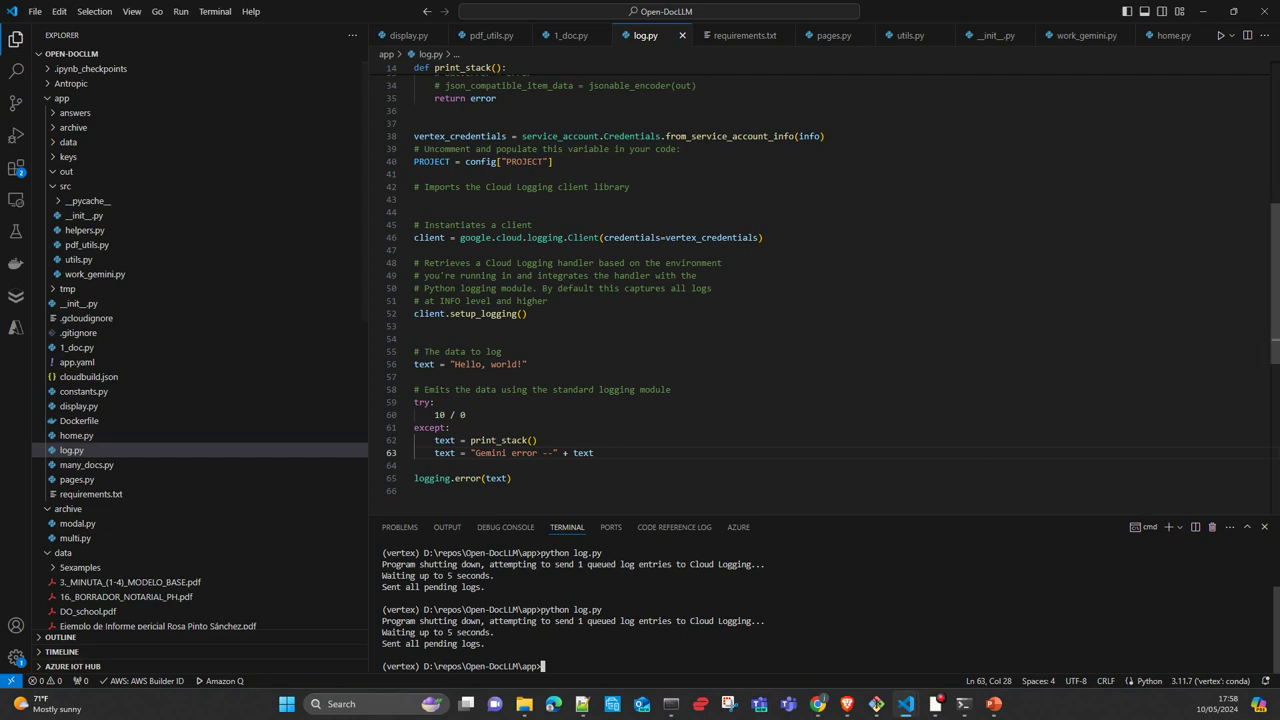
# Step: Search the last hour of logs in Logs Explorer for the "Gemini error --" text copied from log.py, and expand the matching entry
pyautogui.moveTo(475, 453); pyautogui.dragTo(554, 453)
pyautogui.hotkey('ctrl', 'c')
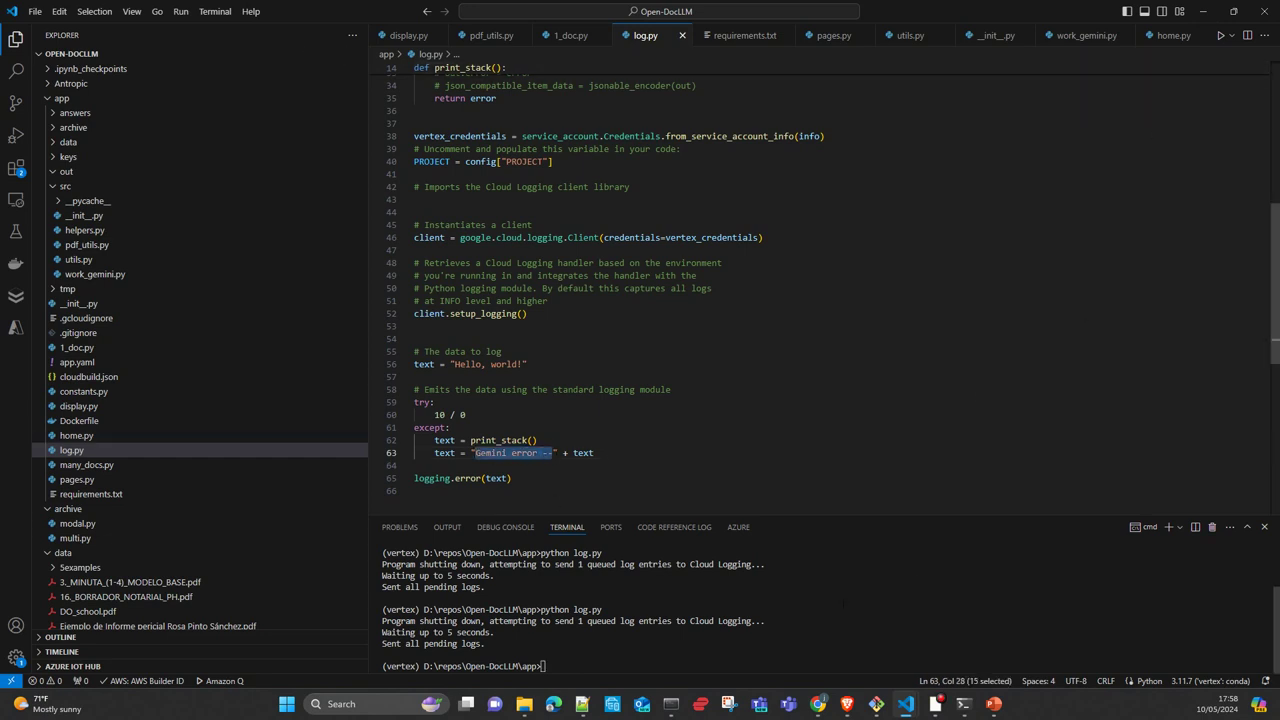
pyautogui.click(1205, 18)
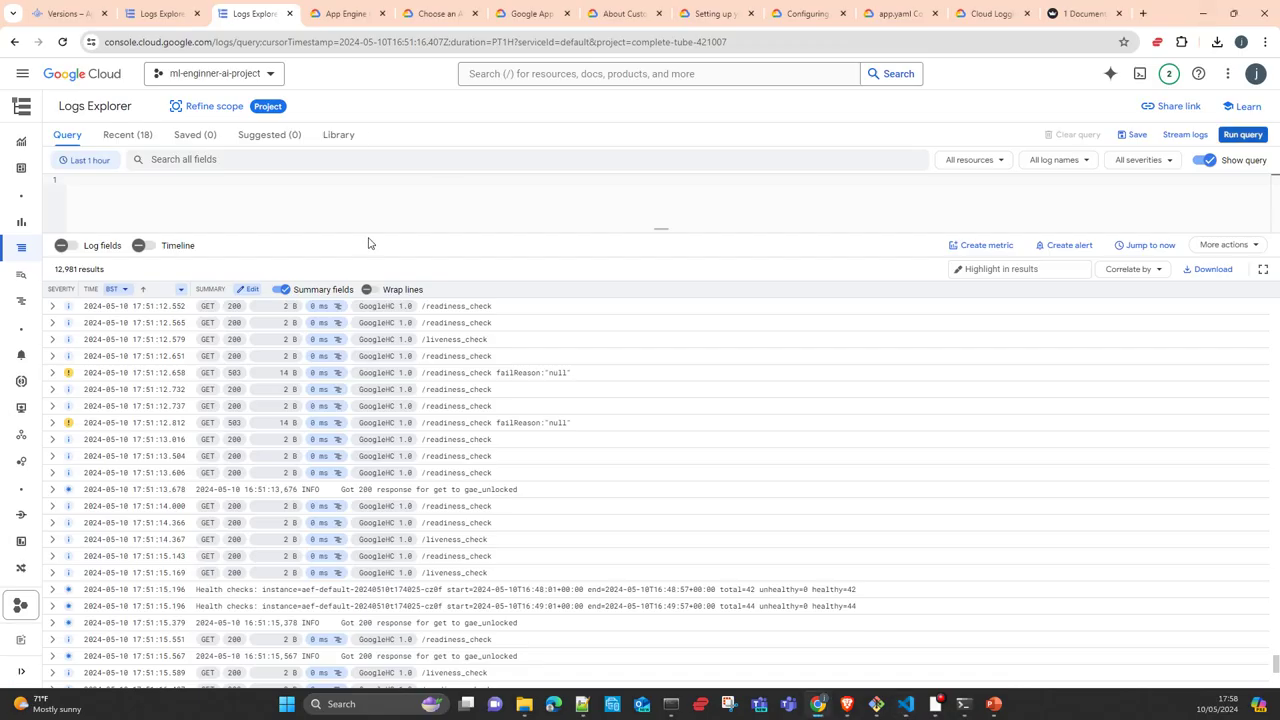
pyautogui.click(293, 157)
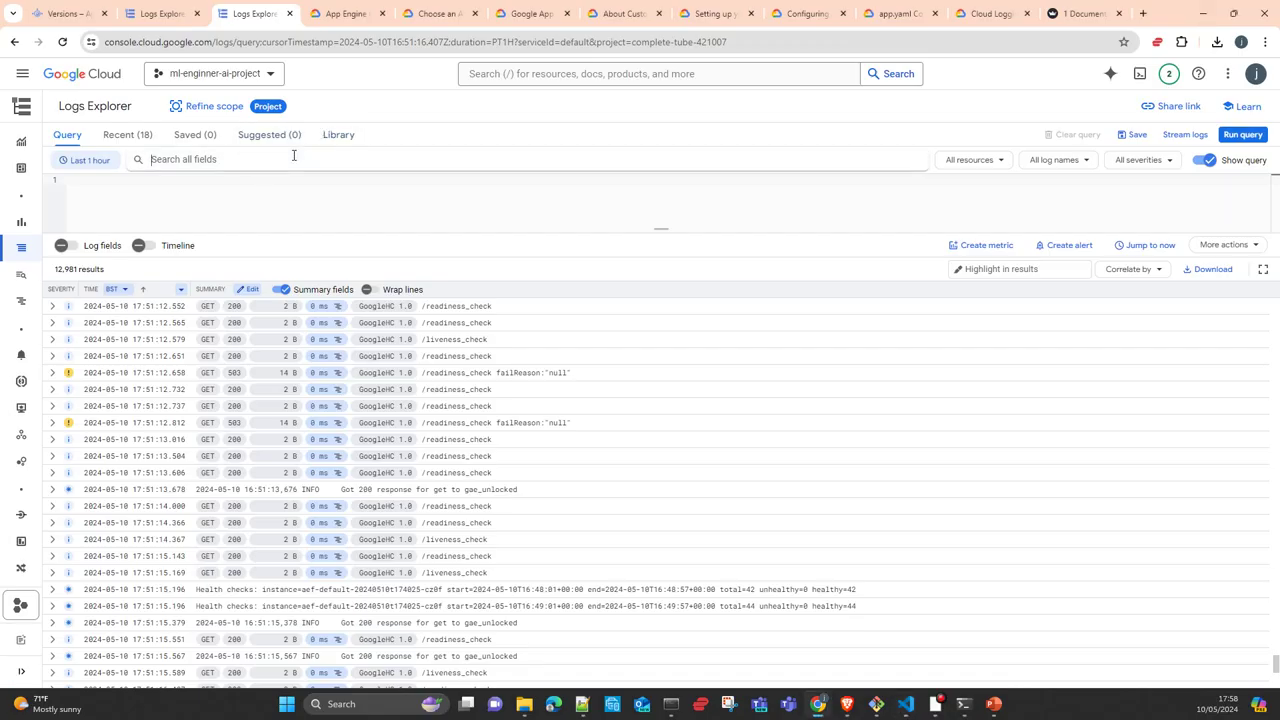
pyautogui.hotkey('ctrl', 'v')
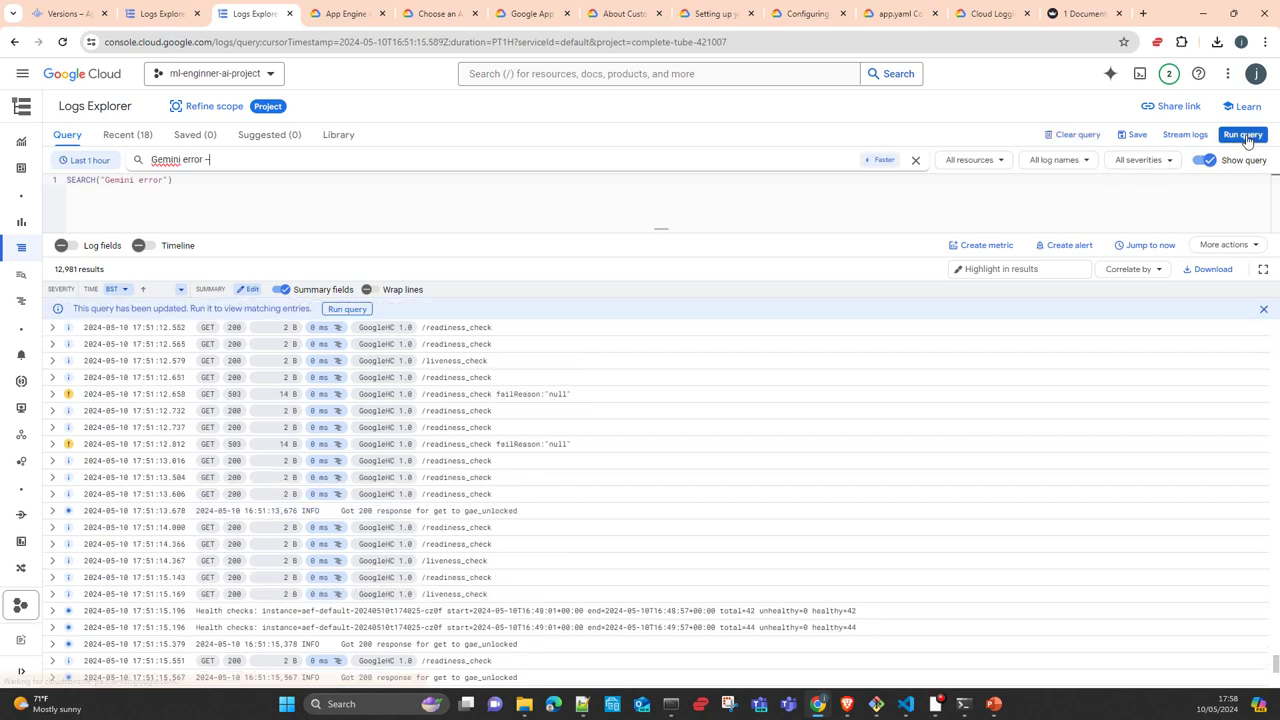
pyautogui.click(1247, 140)
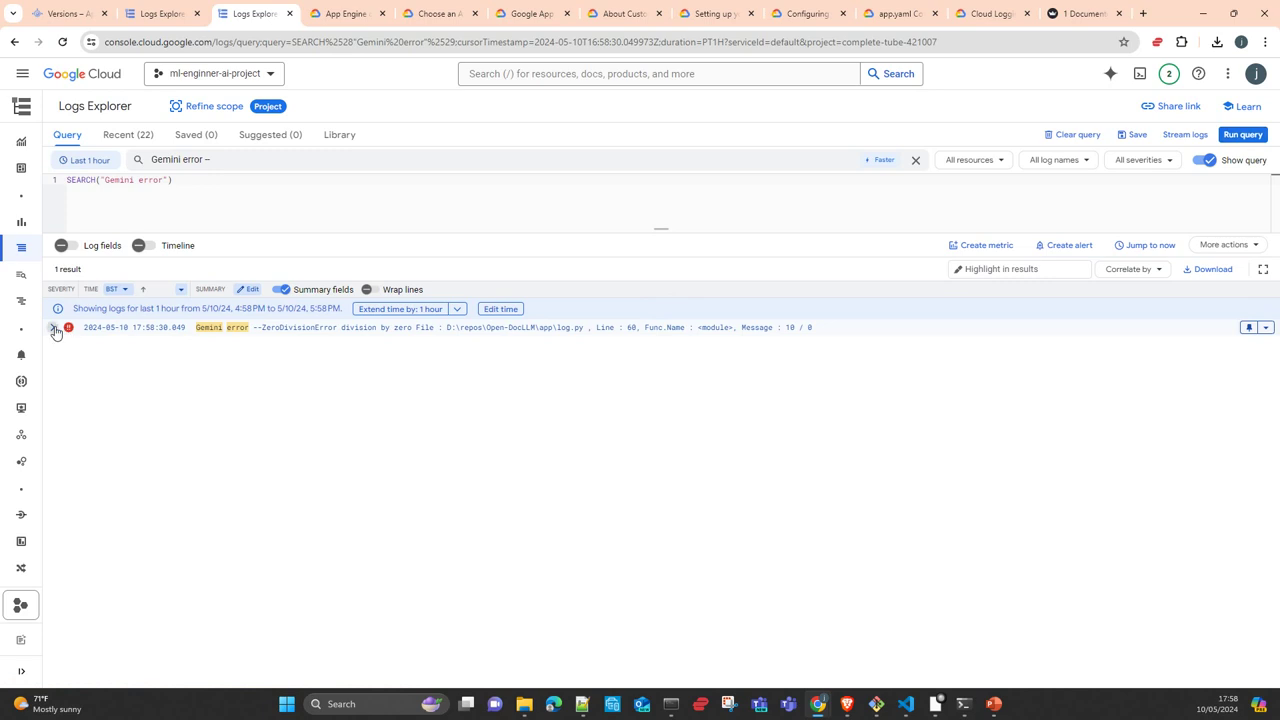
pyautogui.click(54, 328)
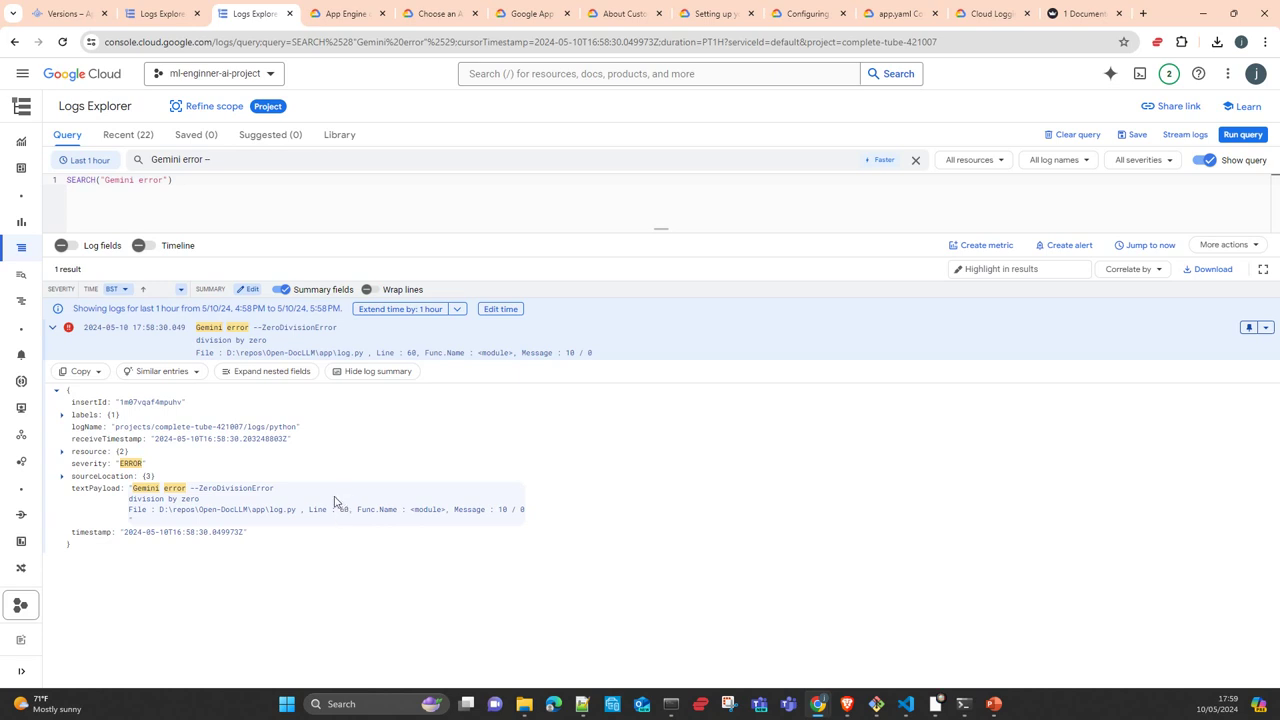
# Step: In the Logs Explorer page filtered to the GAE Application, expand the 17:51:12.658 readiness_check warning and view its details
pyautogui.click(150, 14)
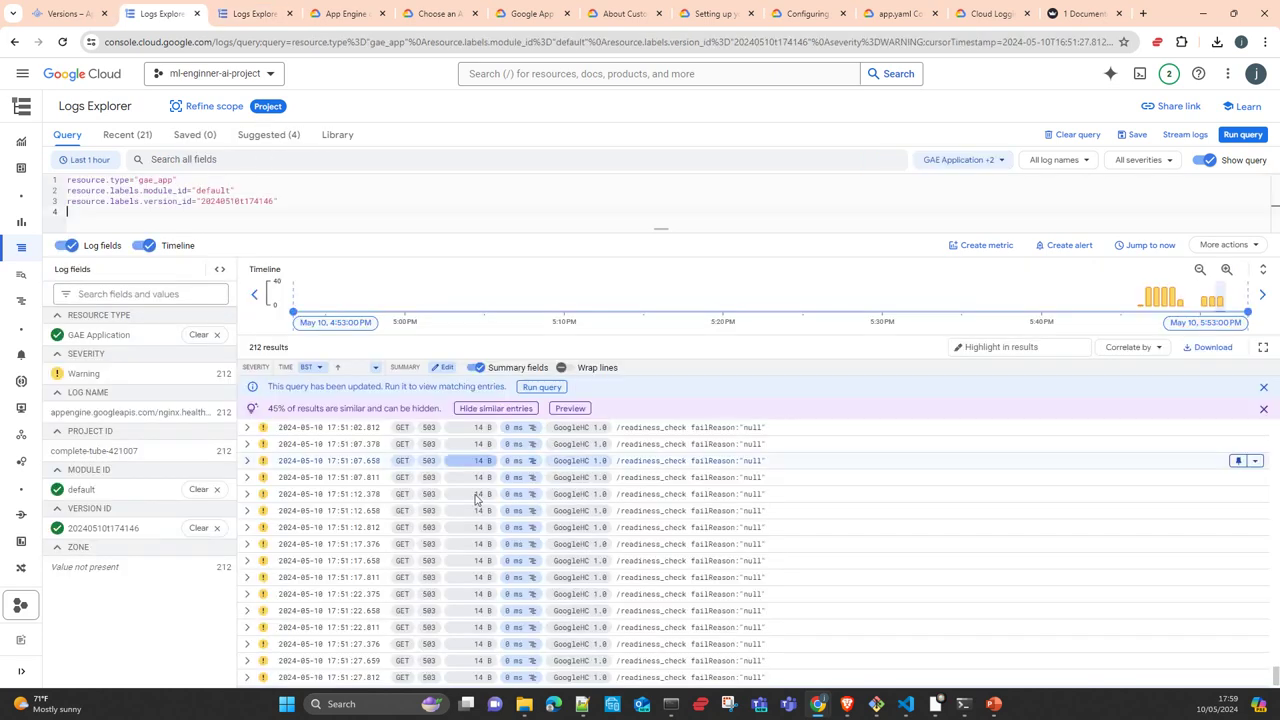
pyautogui.scroll(-3, 407, 575)
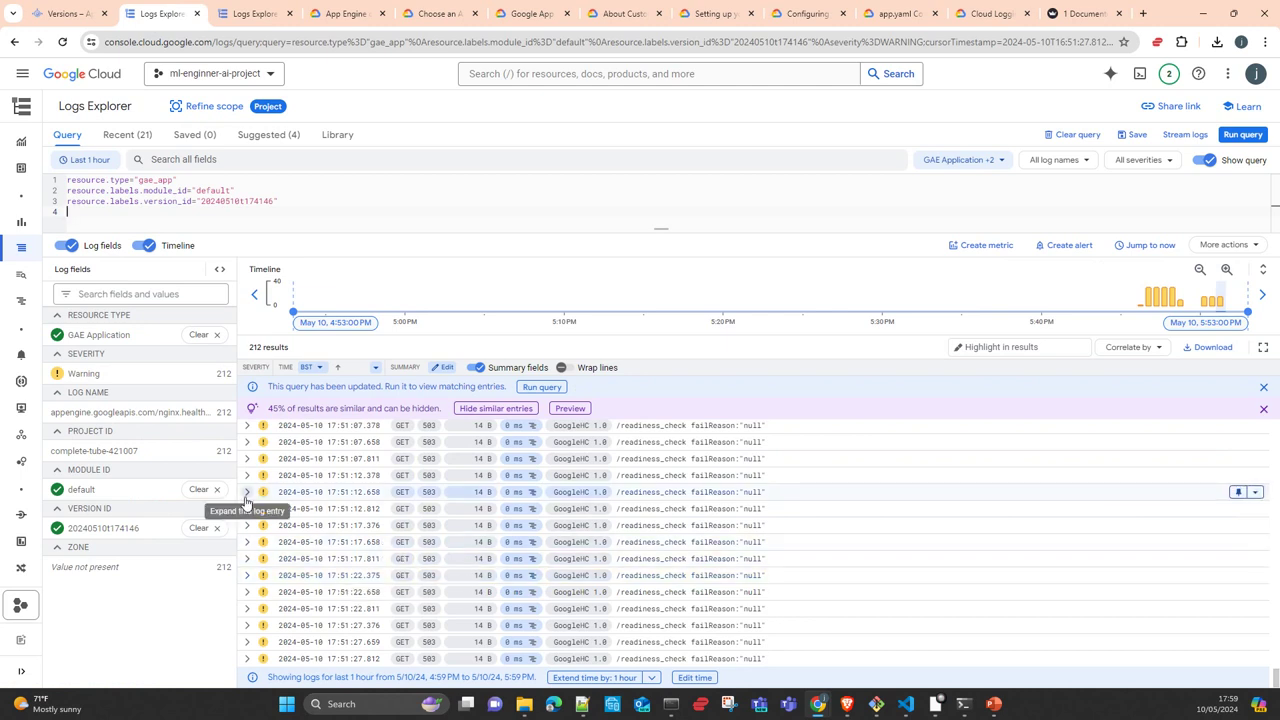
pyautogui.click(247, 492)
pyautogui.scroll(-3, 371, 580)
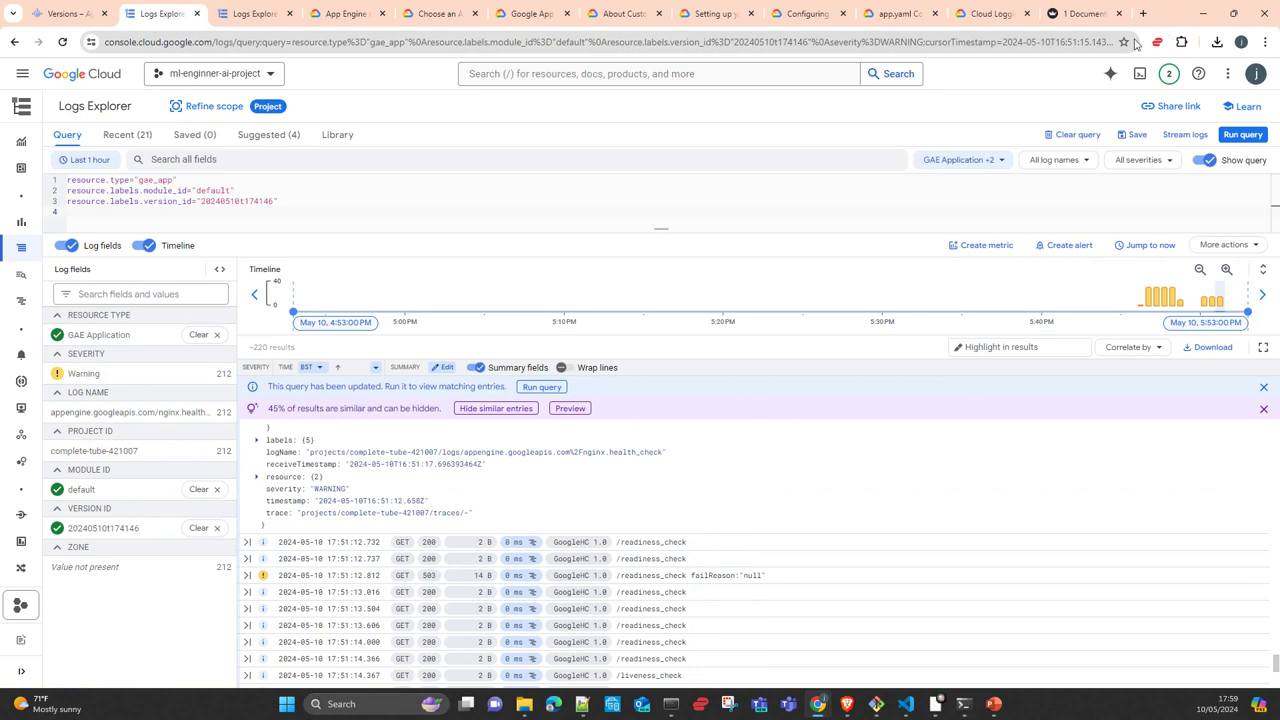
# Step: Switch to the gemini-bot project in Visual Studio Code, narrow the file explorer, and open many_docs.py
pyautogui.click(1203, 13)
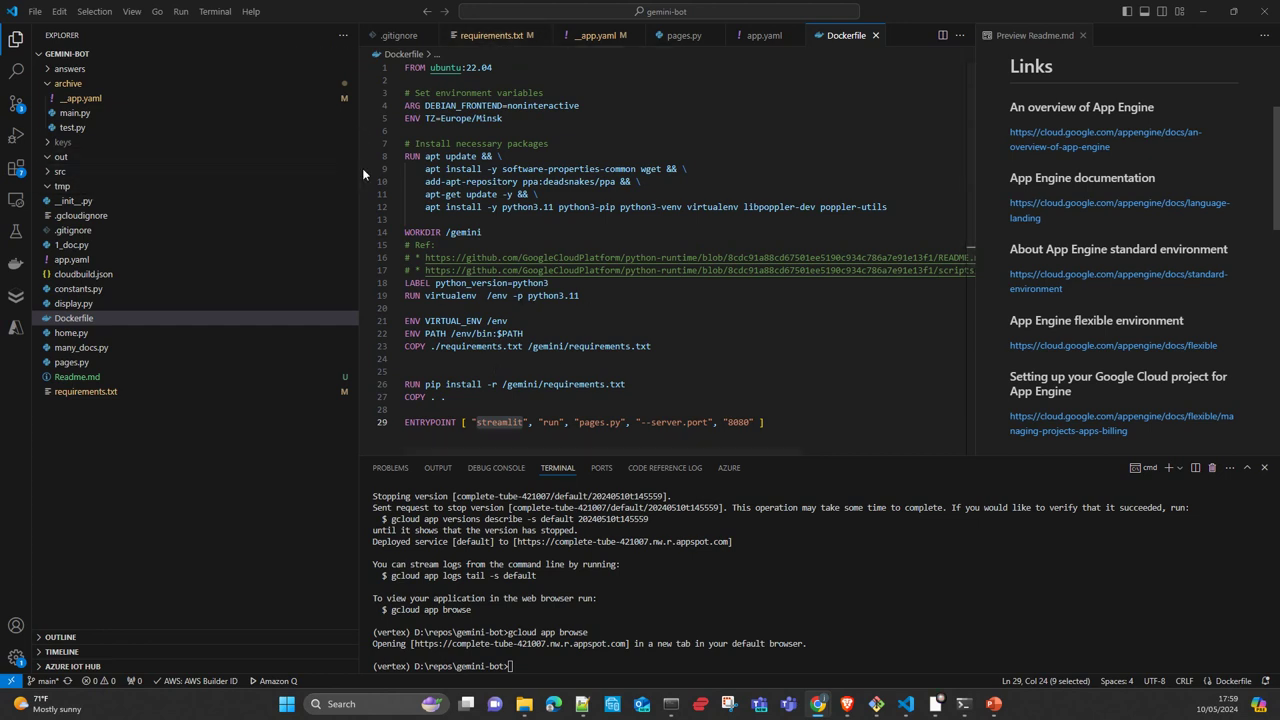
pyautogui.moveTo(360, 168); pyautogui.dragTo(281, 200)
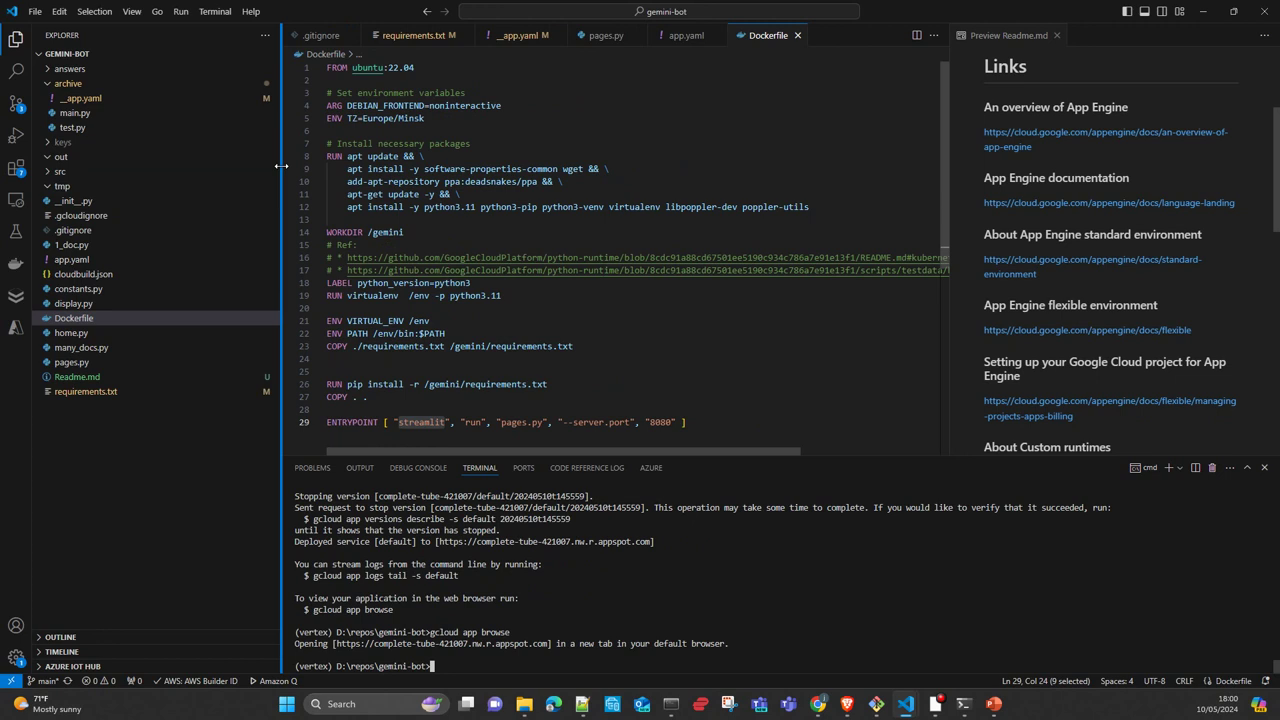
pyautogui.click(112, 348)
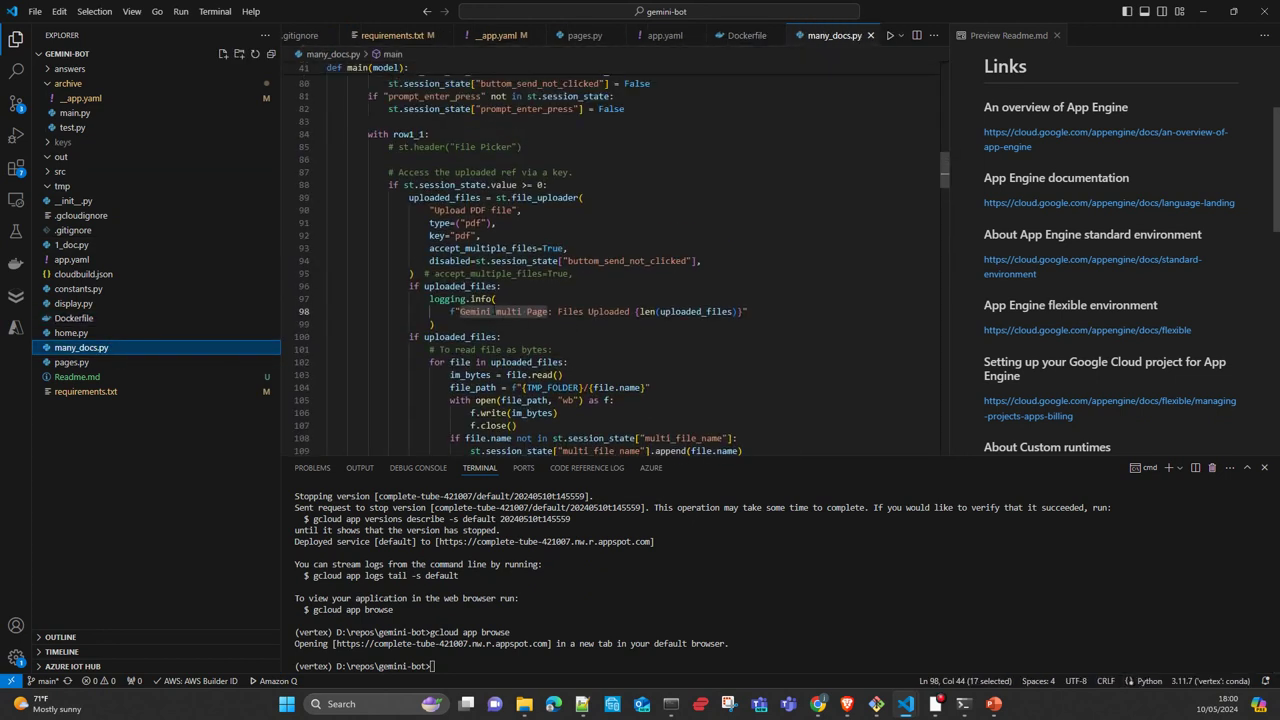
# Step: Skim the logging.info calls in many_docs.py through to the except block, and go back to the start of main and its try statement
pyautogui.scroll(-8, 601, 330)
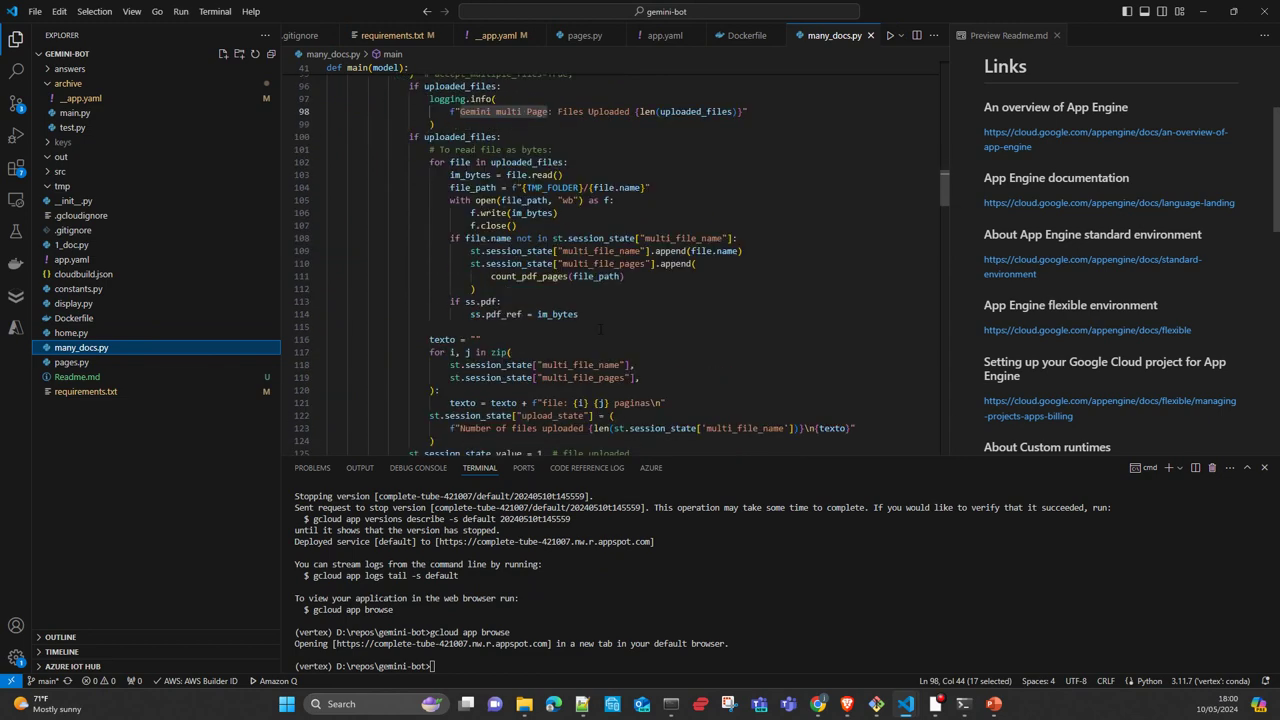
pyautogui.scroll(-7, 597, 327)
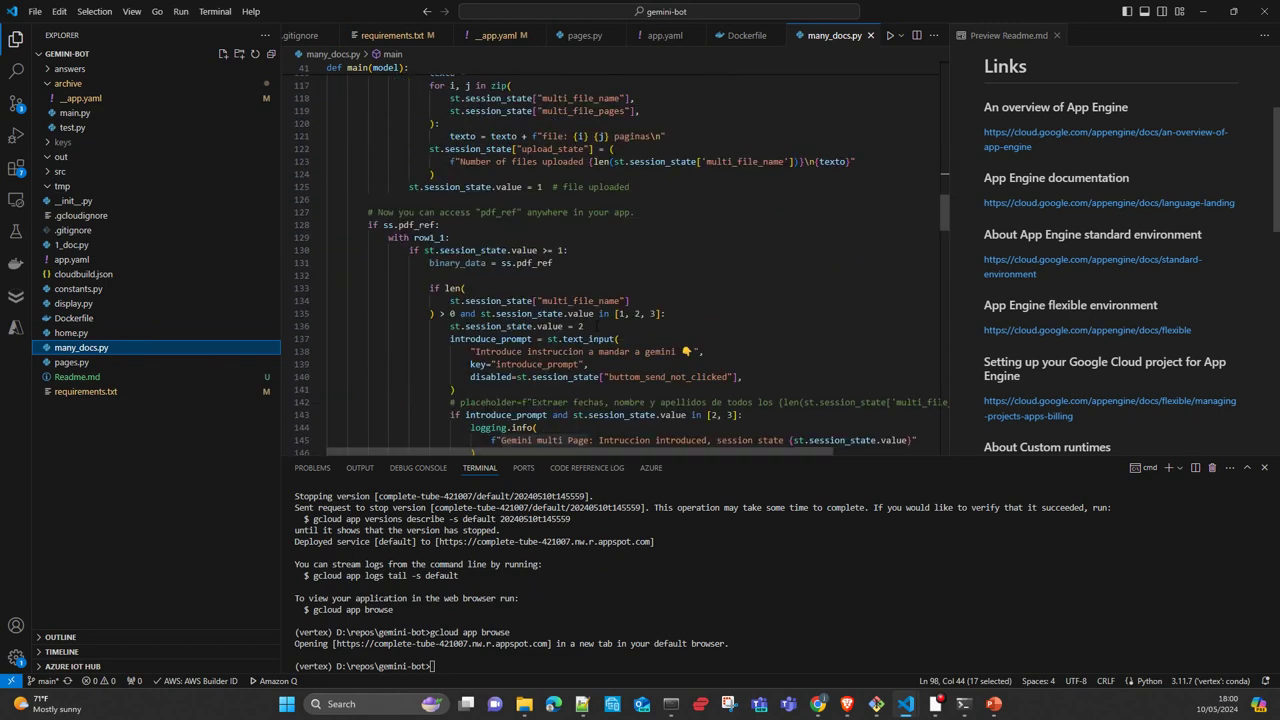
pyautogui.scroll(-17, 597, 327)
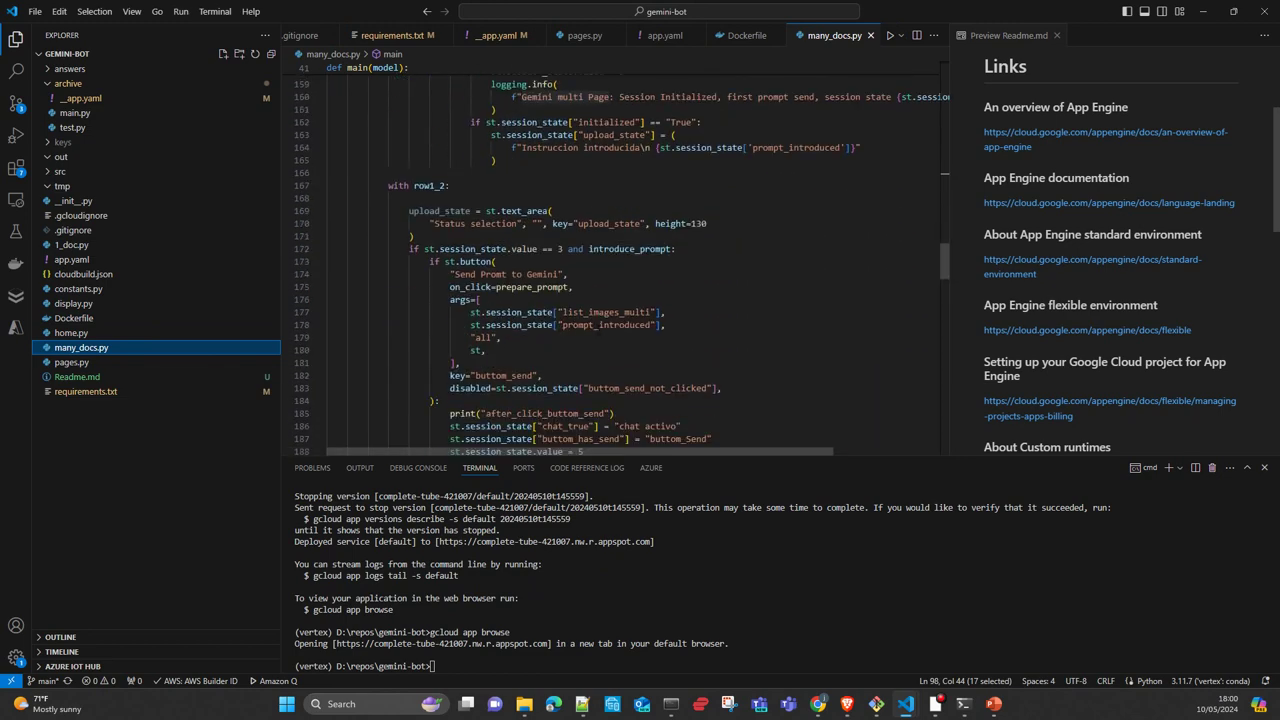
pyautogui.scroll(-20, 598, 323)
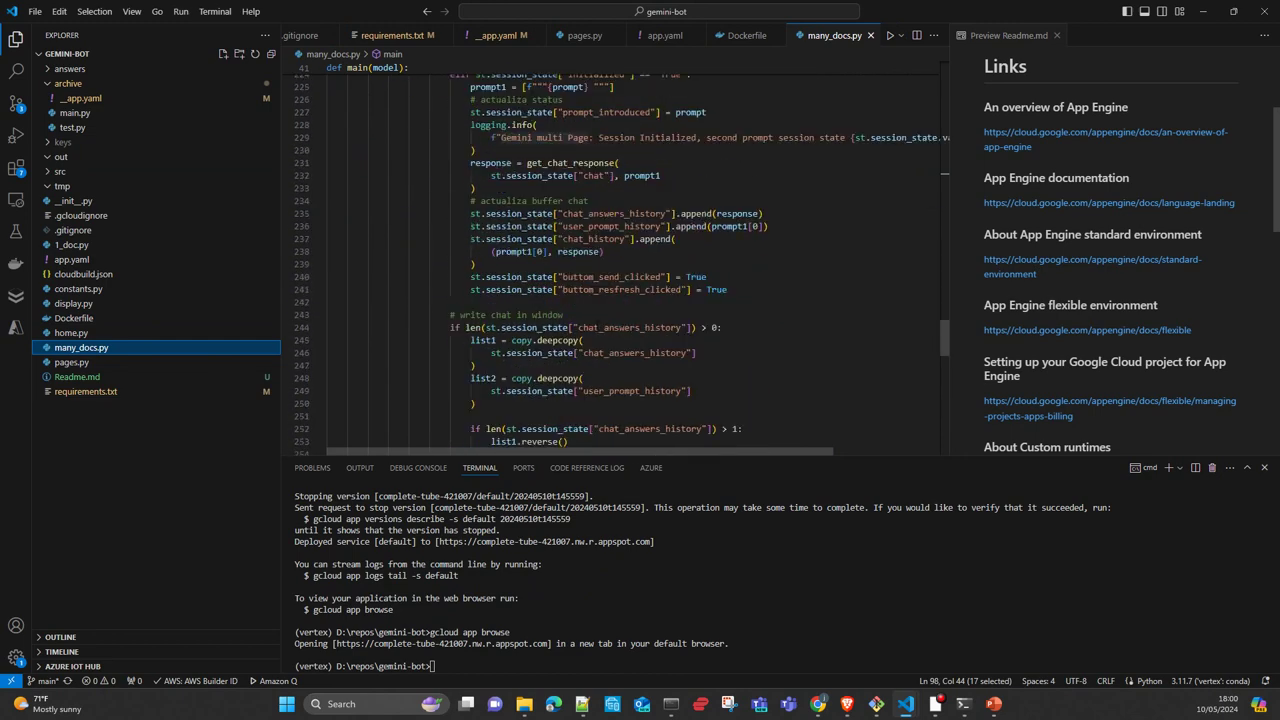
pyautogui.scroll(-2, 598, 323)
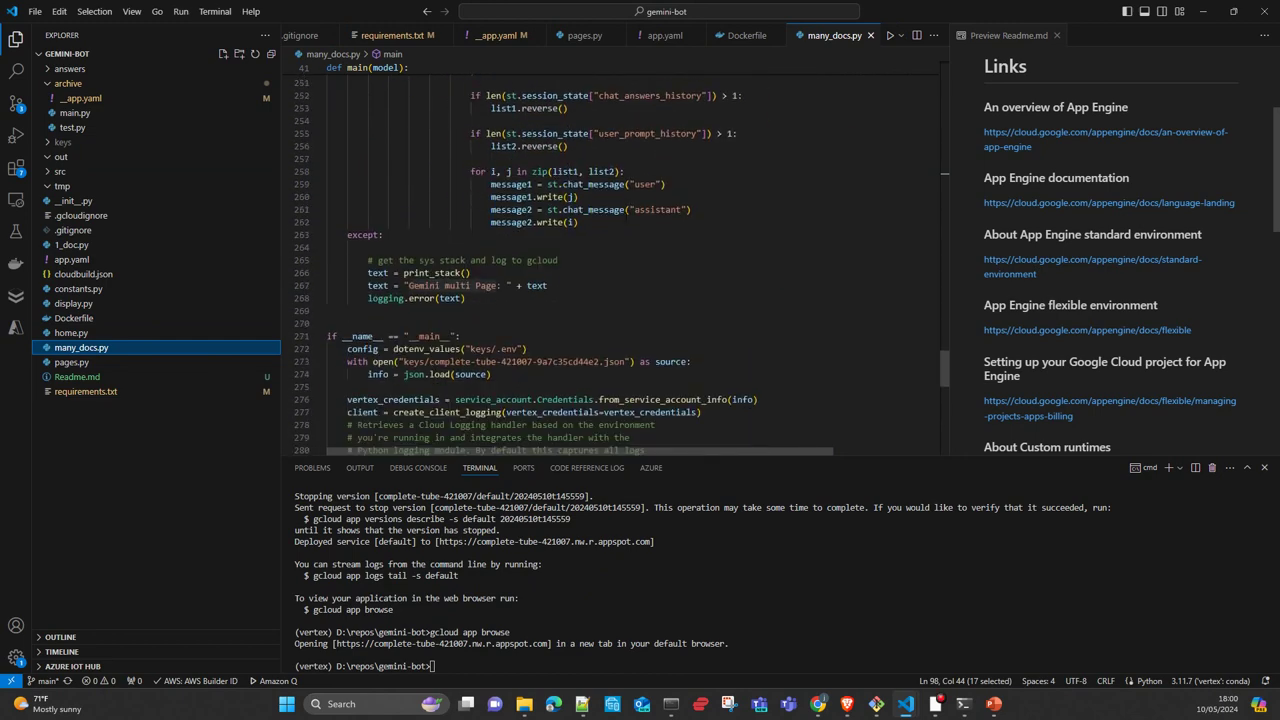
pyautogui.scroll(1, 627, 272)
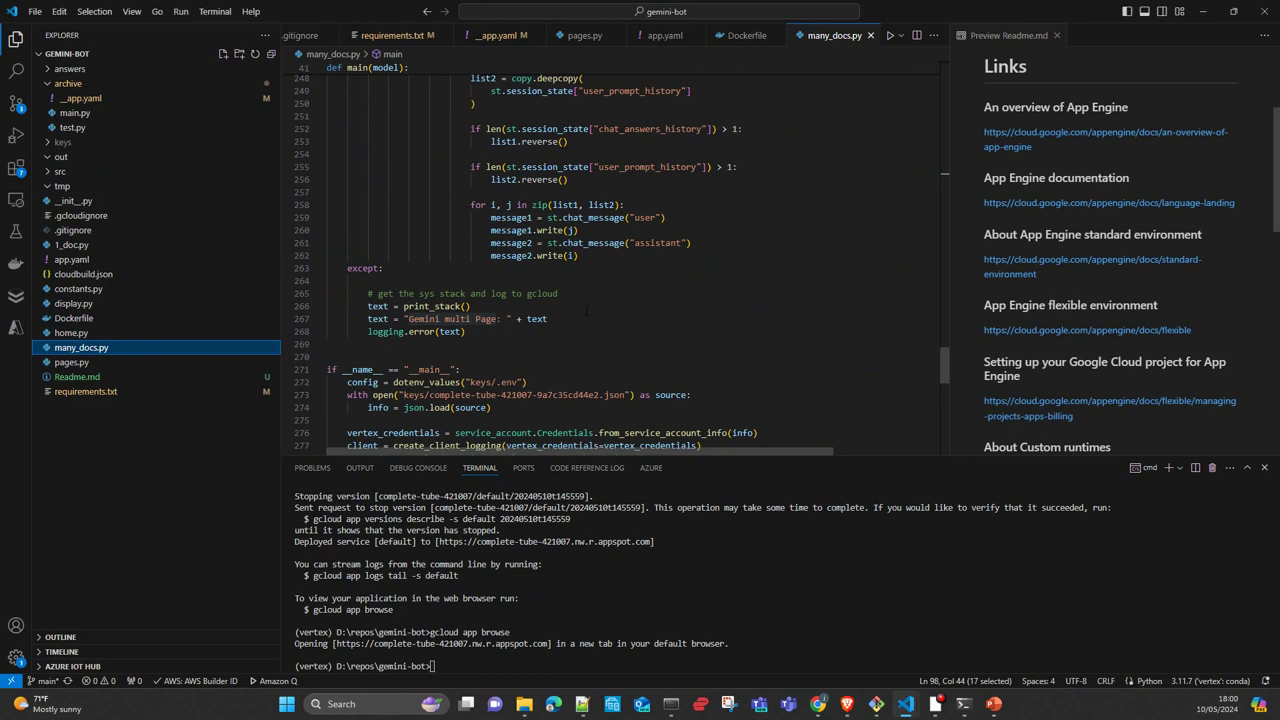
pyautogui.scroll(20, 683, 315)
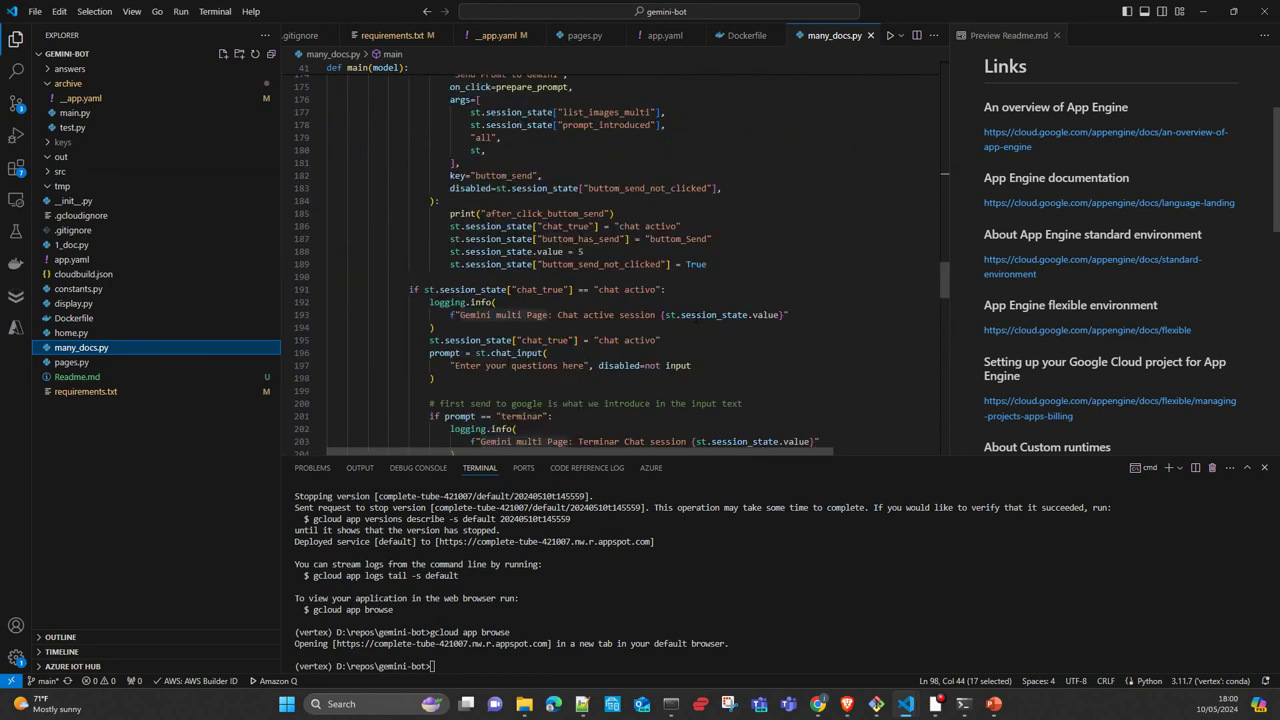
pyautogui.scroll(20, 690, 314)
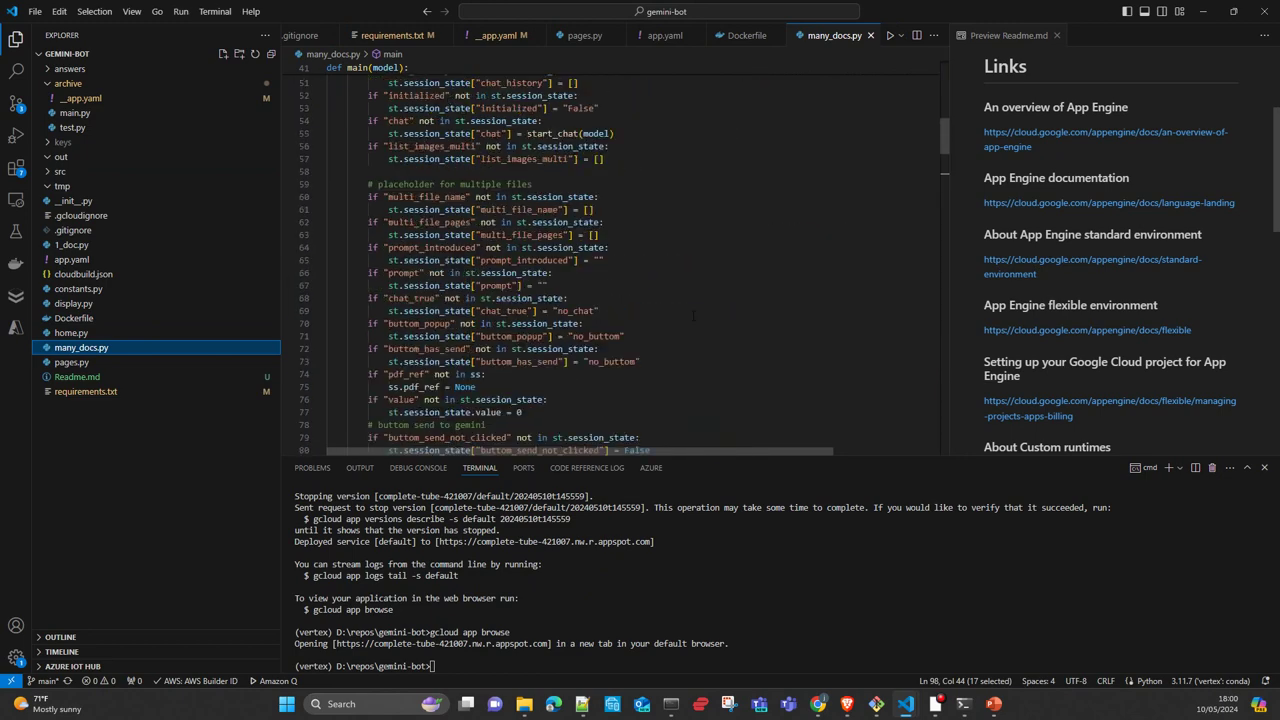
pyautogui.scroll(4, 690, 314)
pyautogui.scroll(-3, 690, 314)
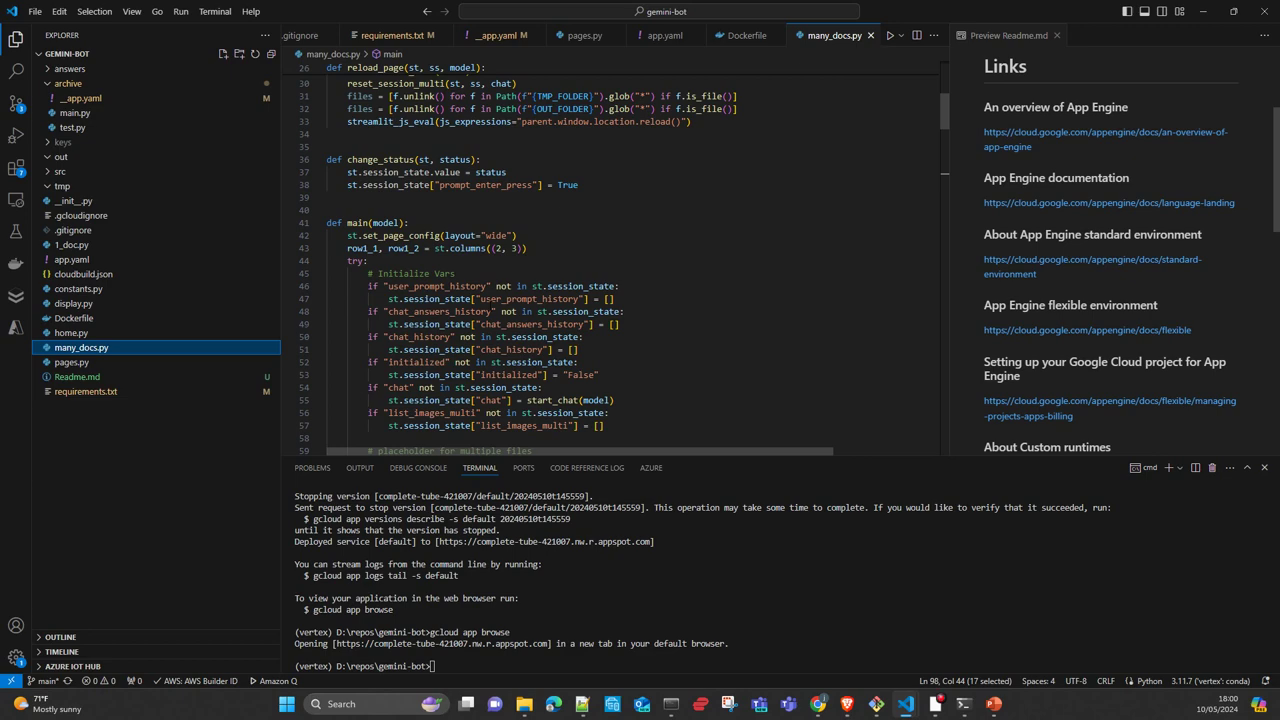
# Step: Examine the try body of main in many_docs.py and its except block with print_stack, the "Gemini multi Page" prefix and logging.error
pyautogui.scroll(-20, 615, 260)
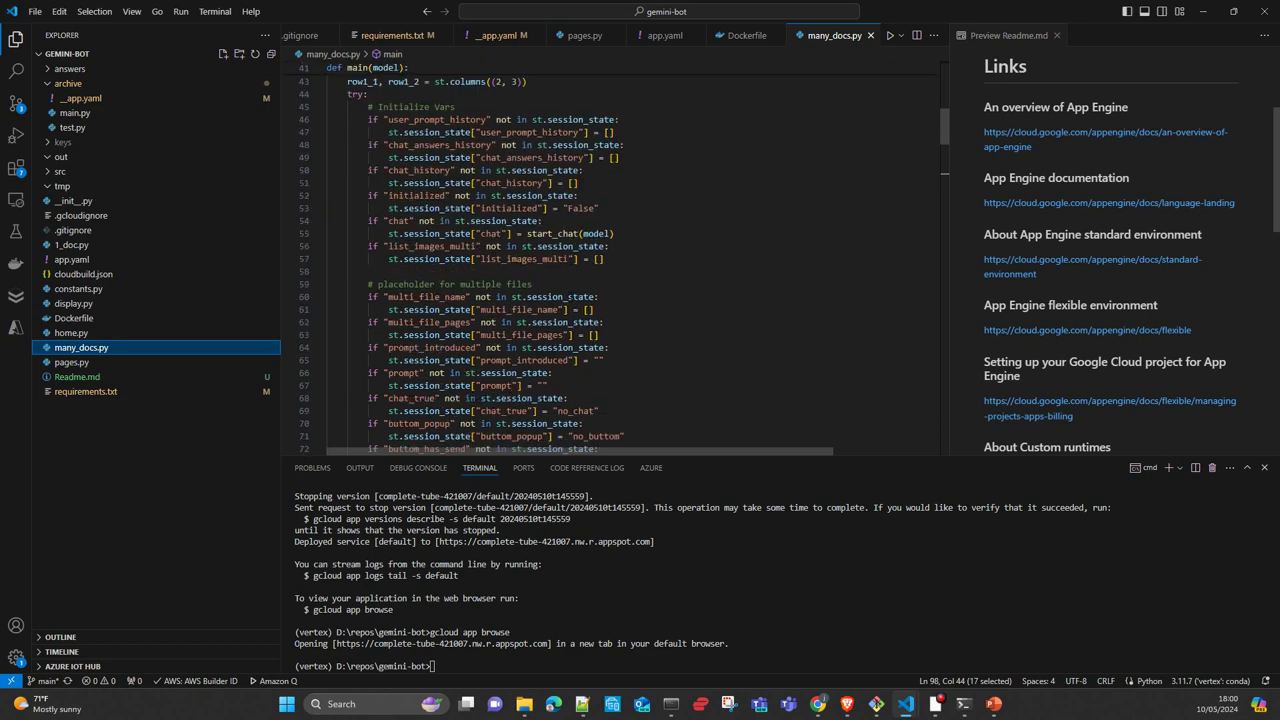
pyautogui.scroll(-20, 620, 260)
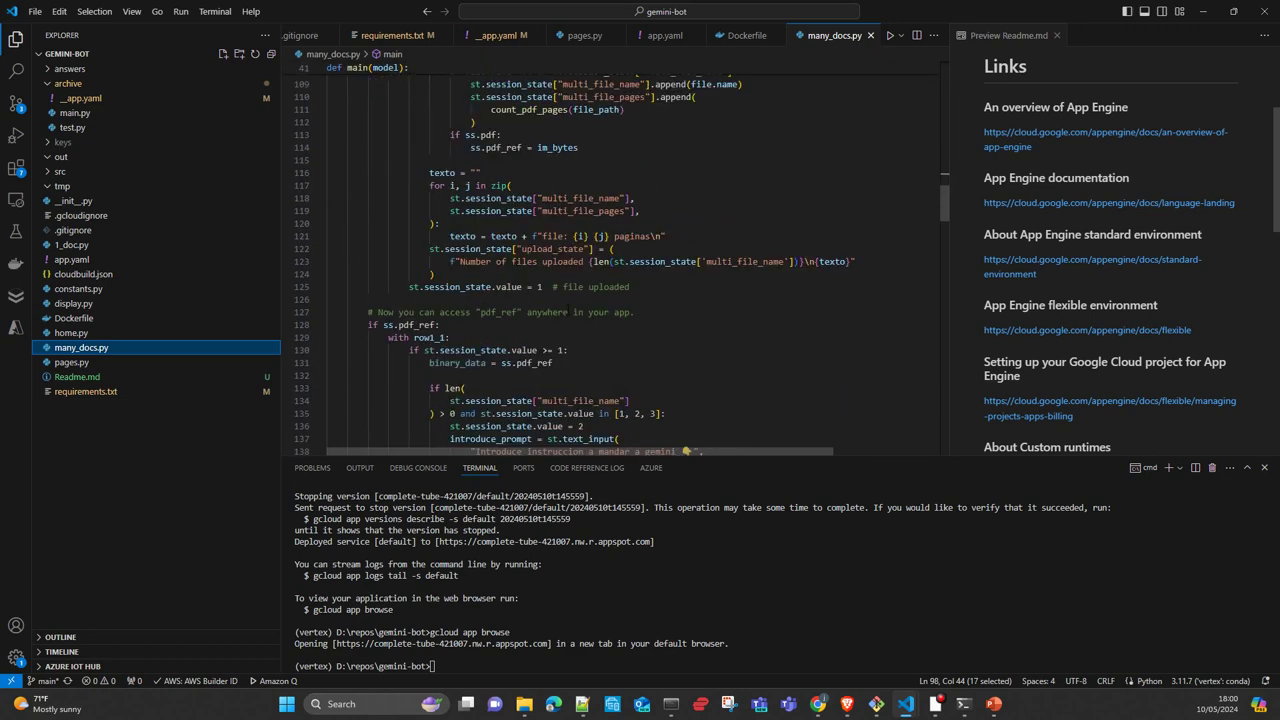
pyautogui.scroll(-20, 427, 183)
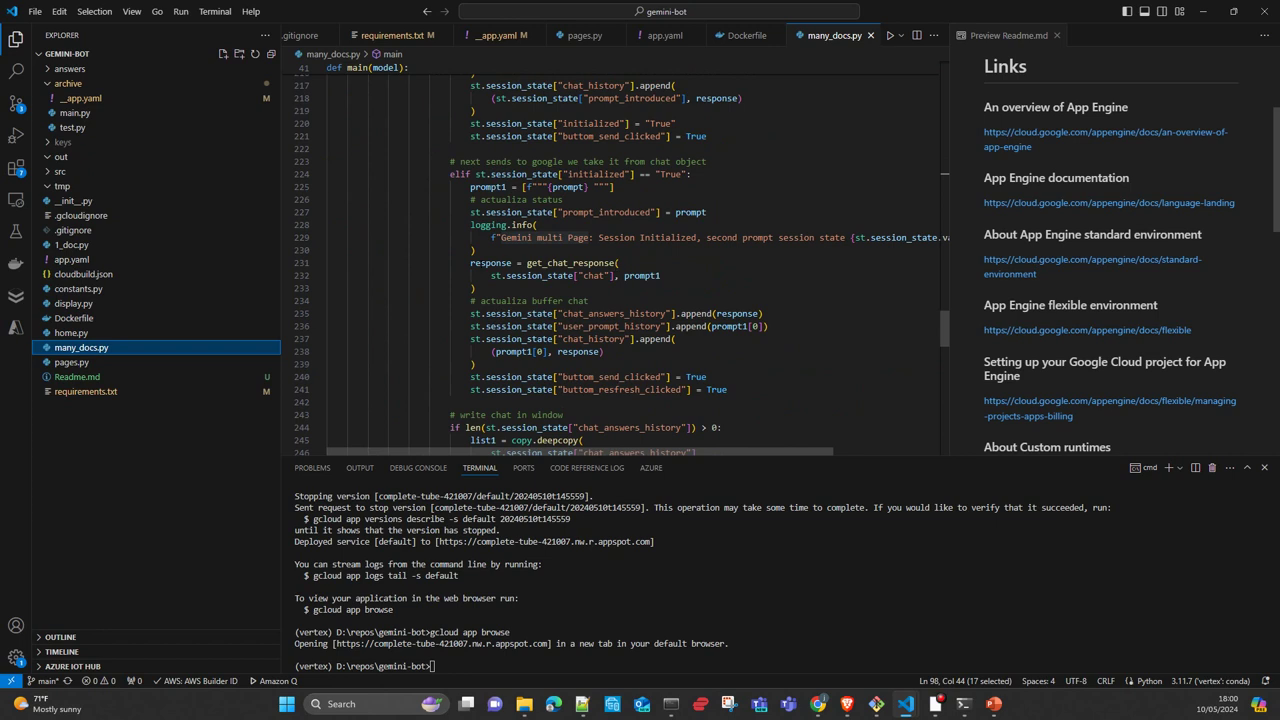
pyautogui.scroll(-3, 620, 260)
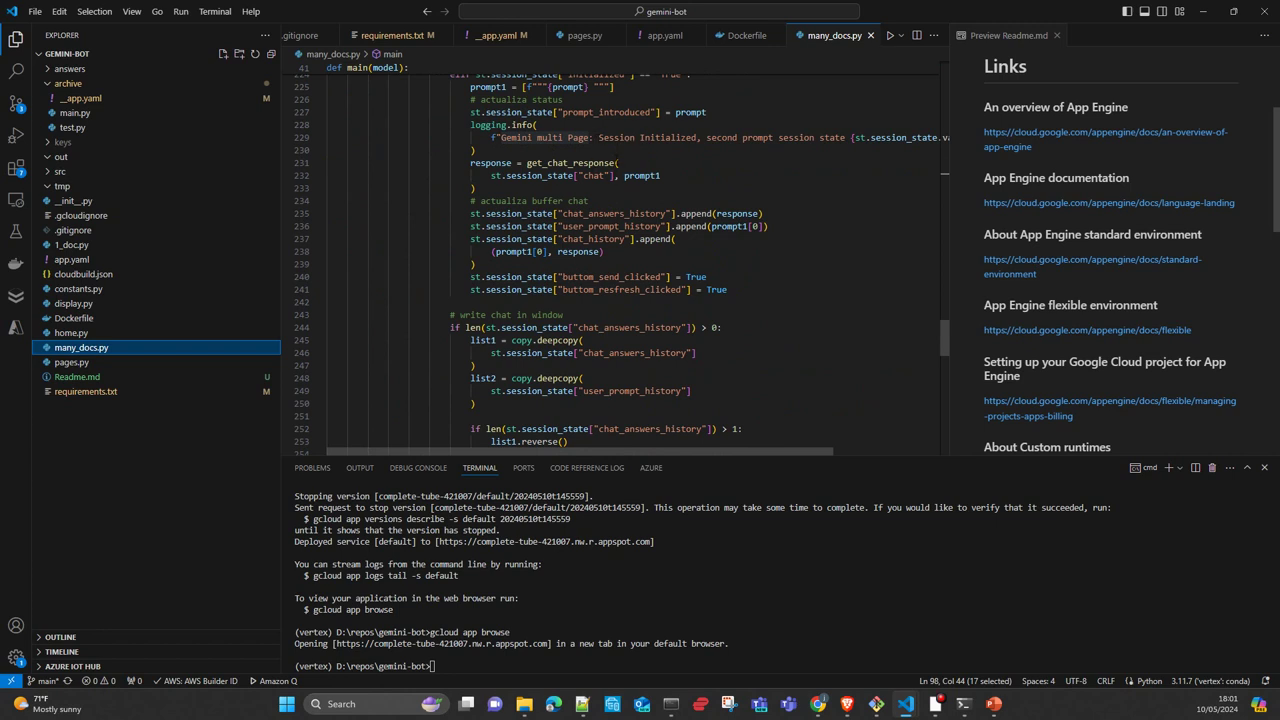
pyautogui.scroll(-9, 601, 314)
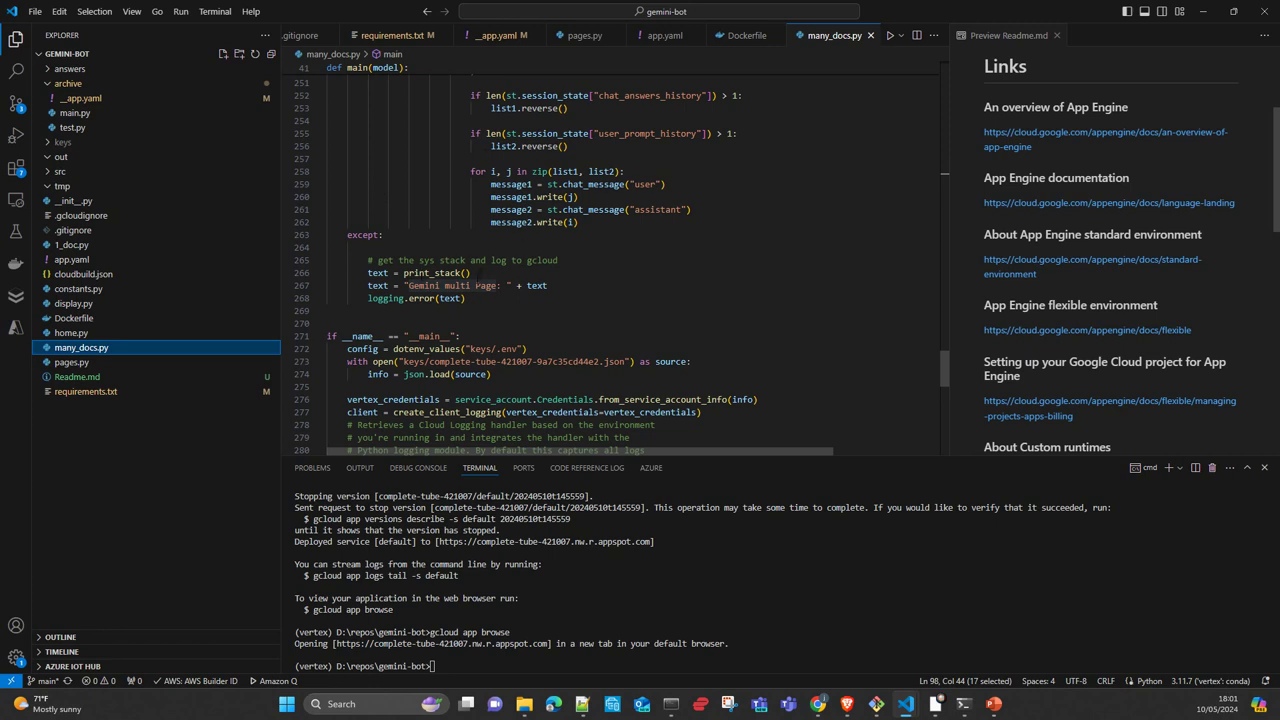
pyautogui.moveTo(437, 272)
pyautogui.click(444, 285)
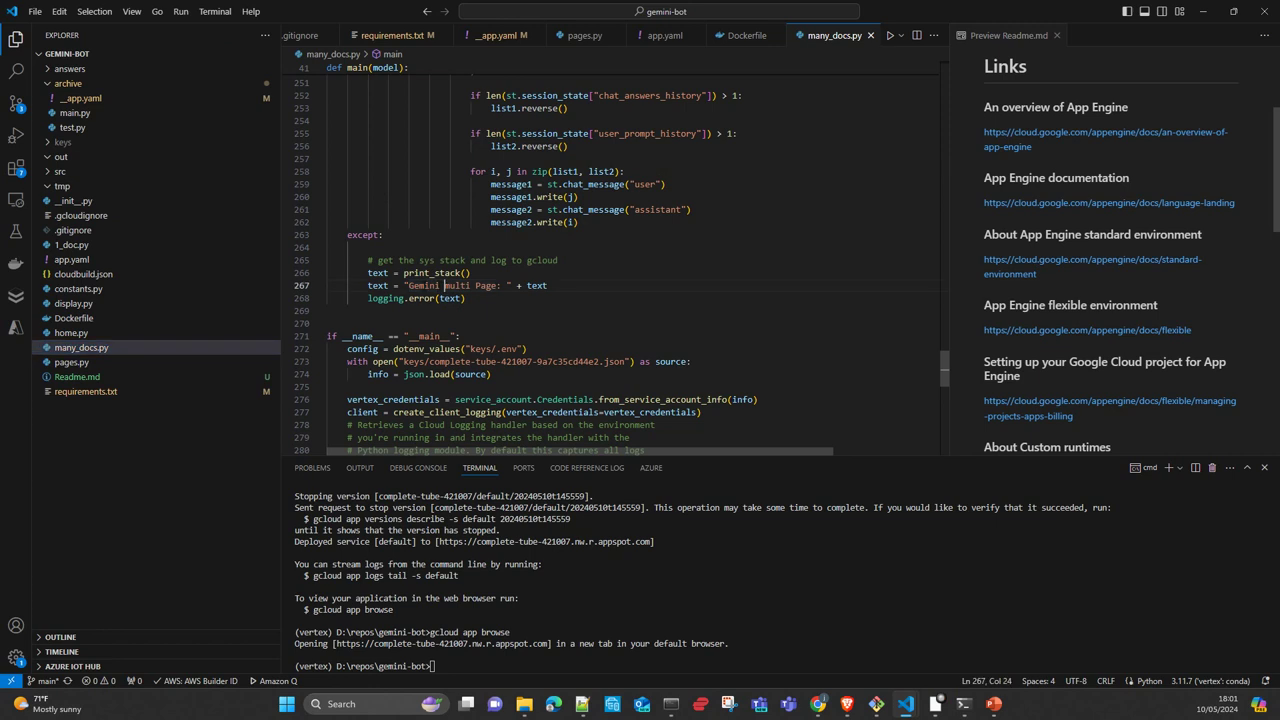
pyautogui.moveTo(408, 285); pyautogui.dragTo(498, 285)
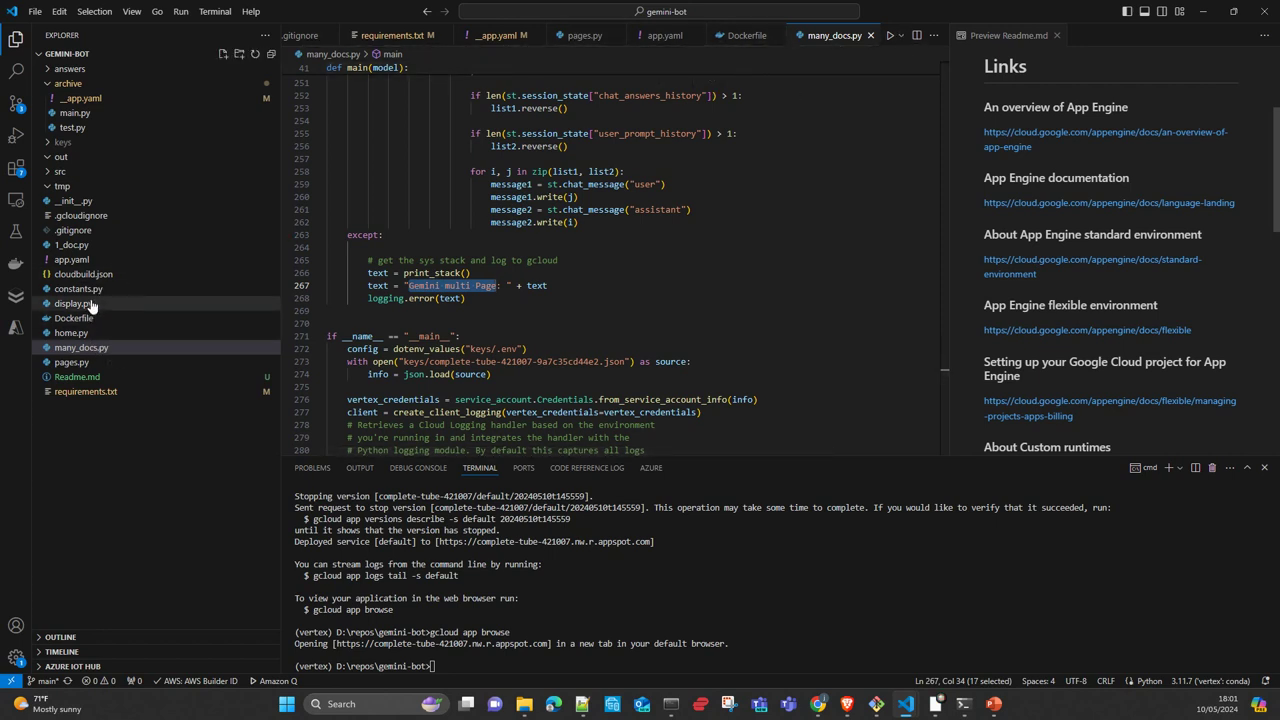
# Step: Copy the "Gemini 1 Page" log prefix from 1_doc.py and enter it as the search text in the GAE-filtered Logs Explorer page
pyautogui.click(79, 254)
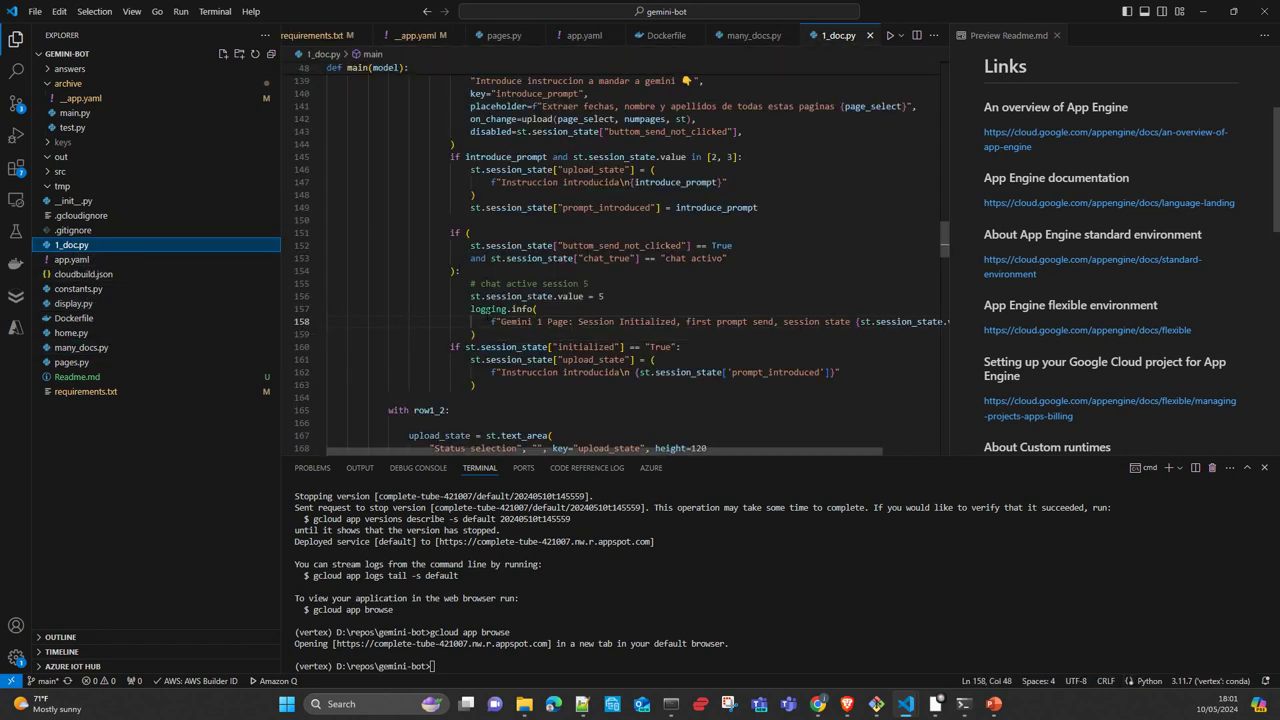
pyautogui.moveTo(500, 321); pyautogui.dragTo(574, 321)
pyautogui.hotkey('ctrl', 'c')
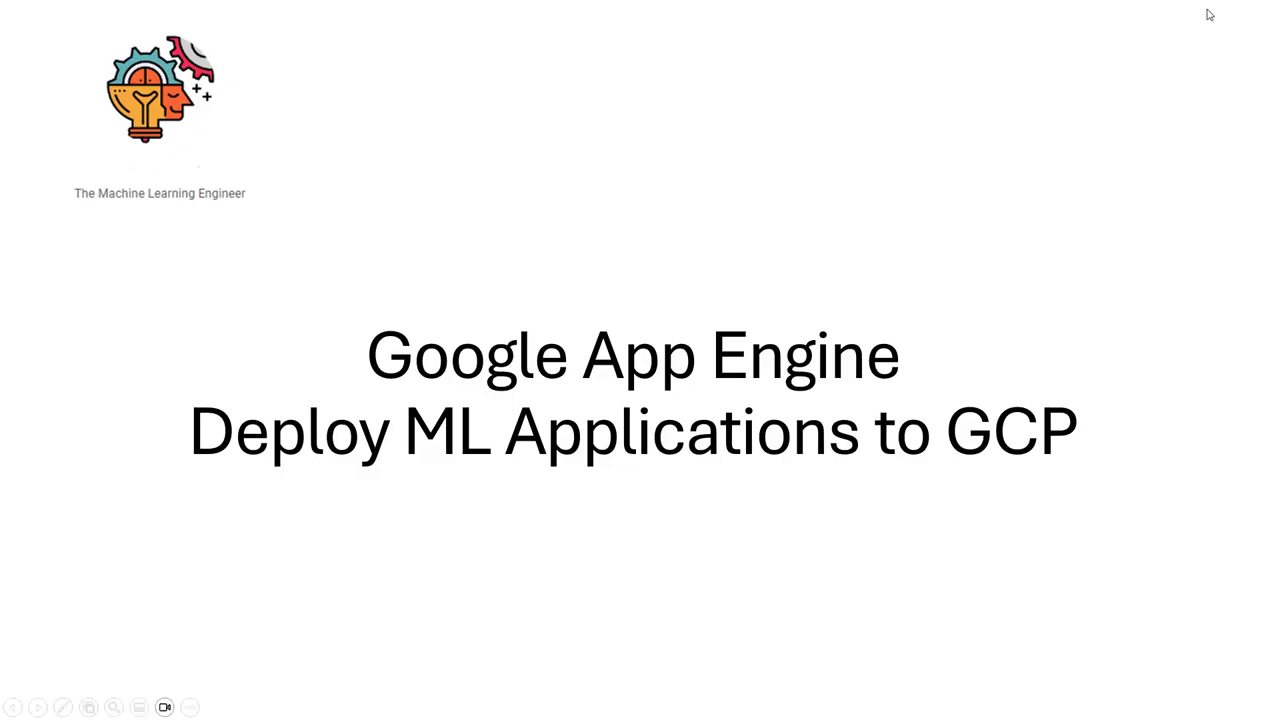
pyautogui.press('Escape')
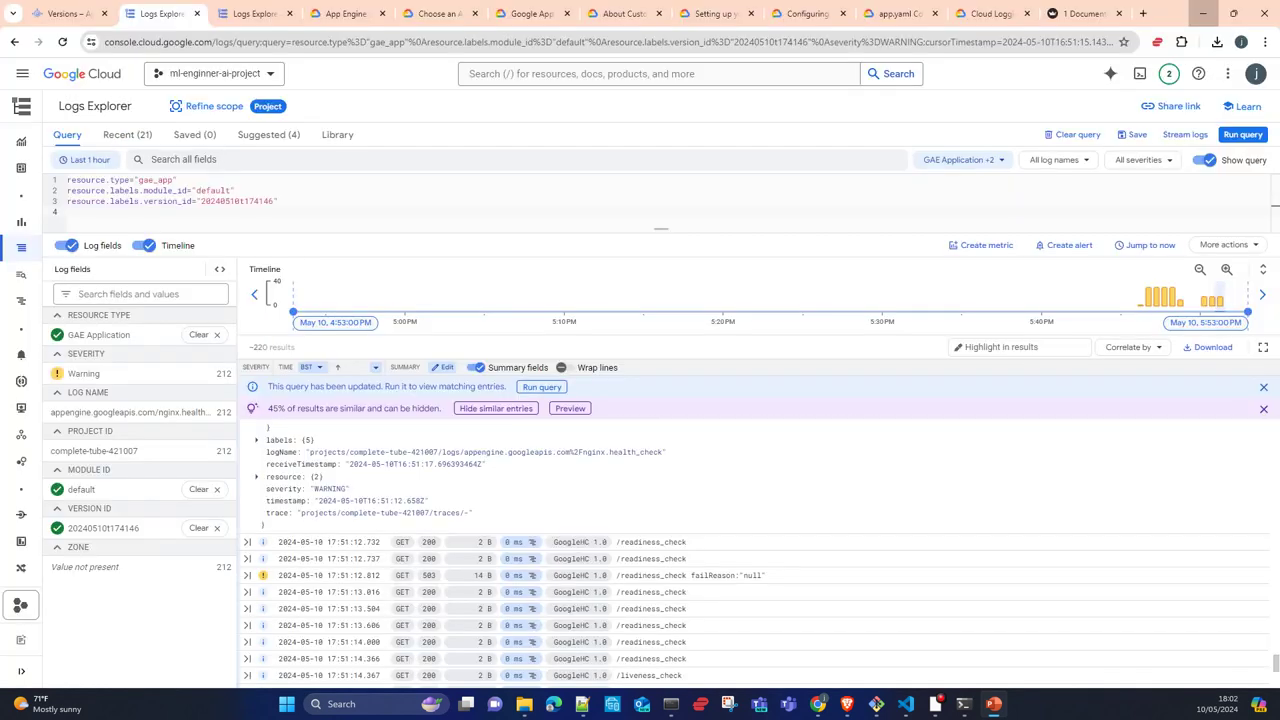
pyautogui.hotkey('alt', 'Tab')
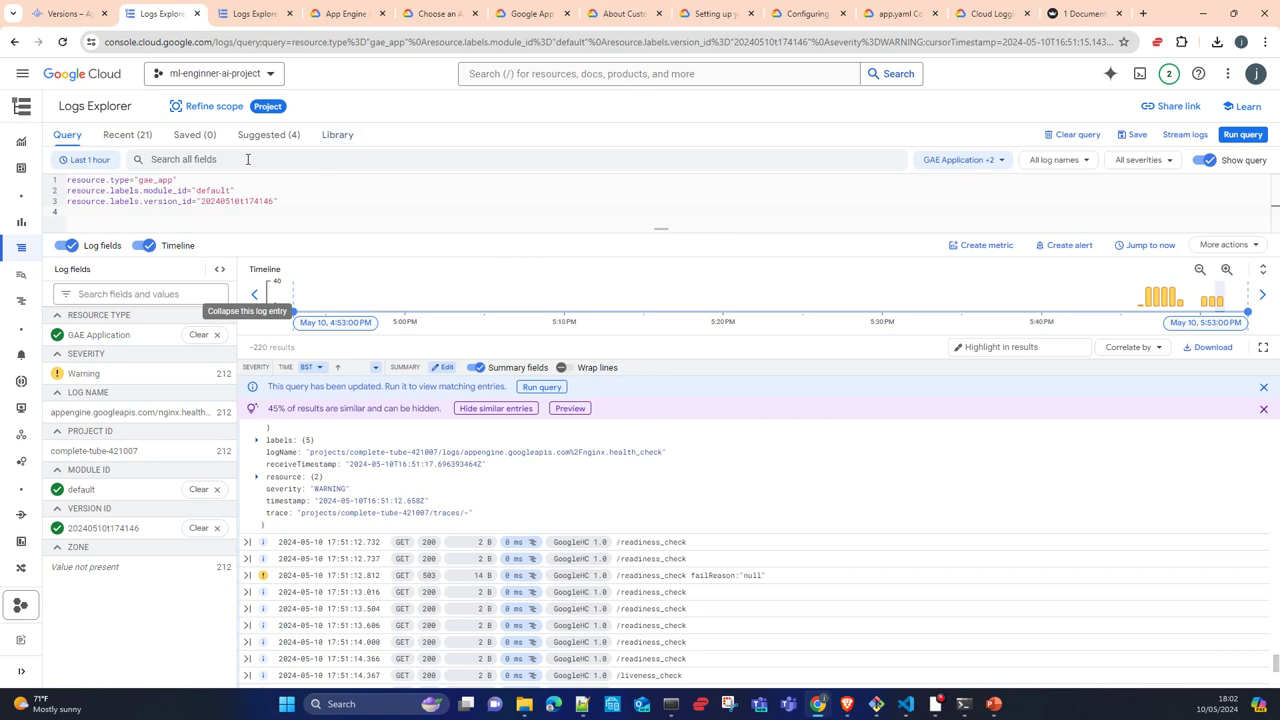
pyautogui.click(247, 159)
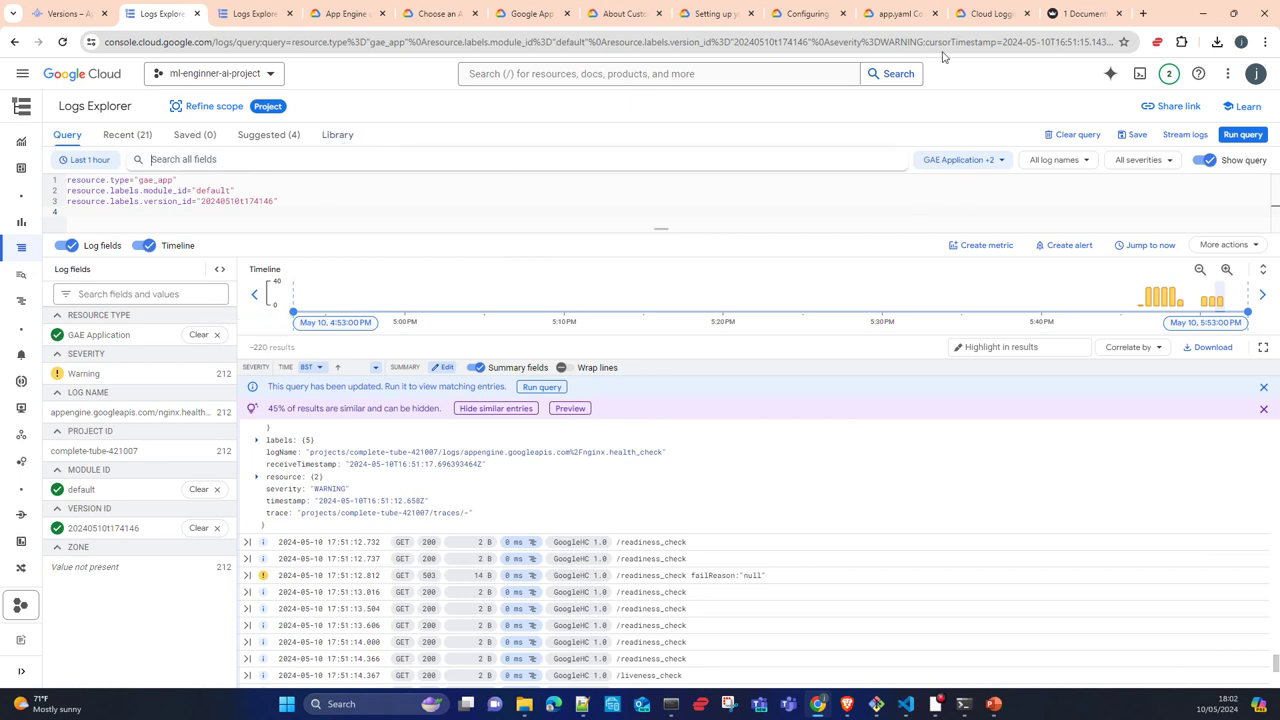
pyautogui.hotkey('ctrl', 'v')
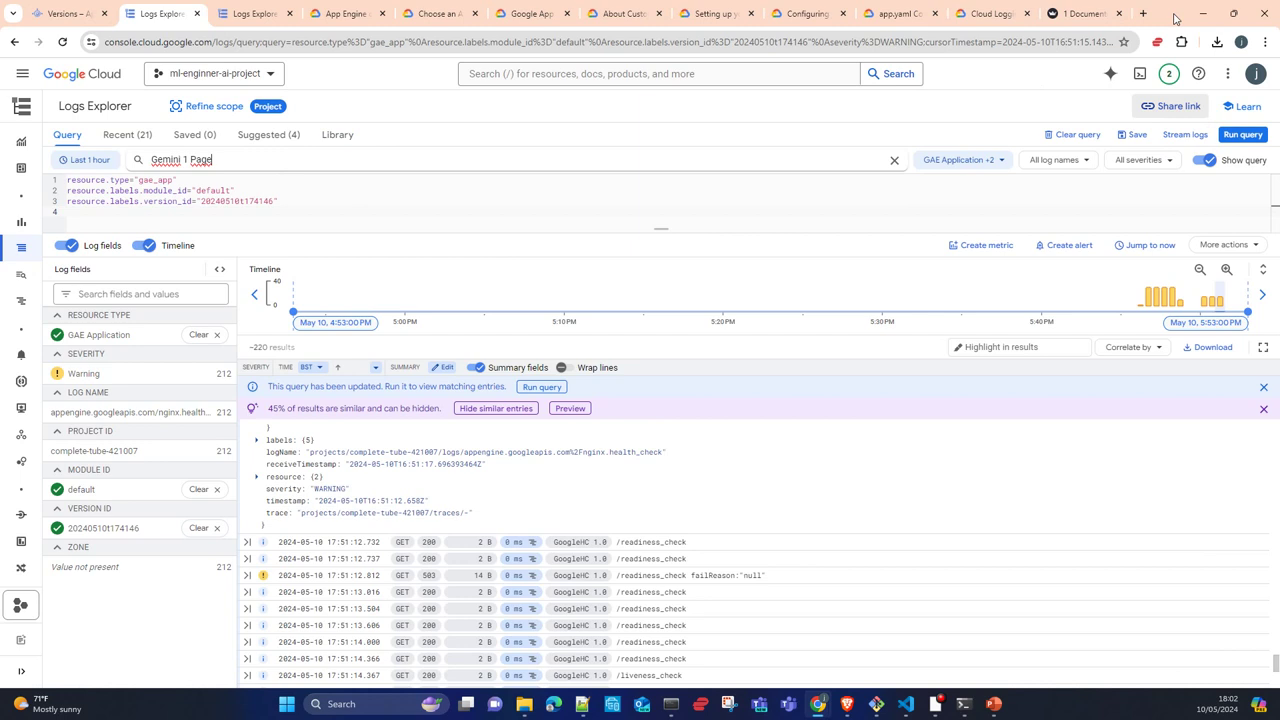
# Step: Upload Urgencias 18-03-2024 17.35.pdf from the data folder to the deployed app's 1 Documento page
pyautogui.click(1080, 16)
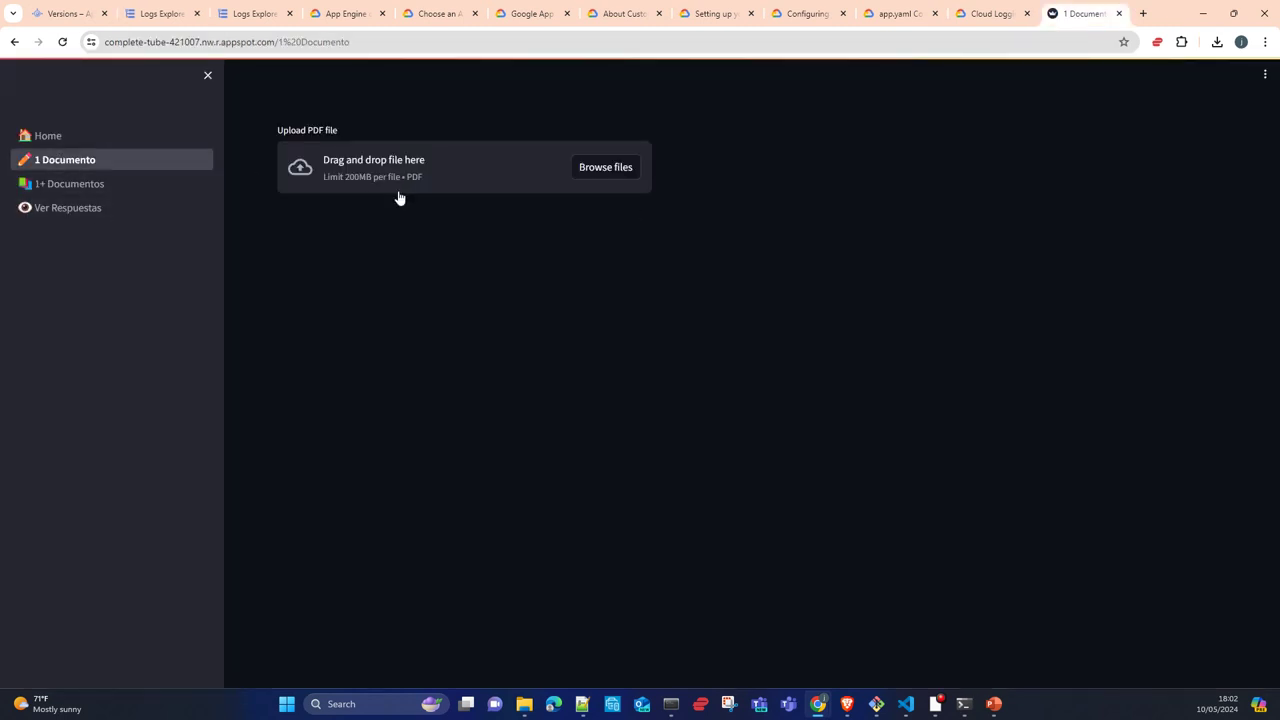
pyautogui.click(616, 170)
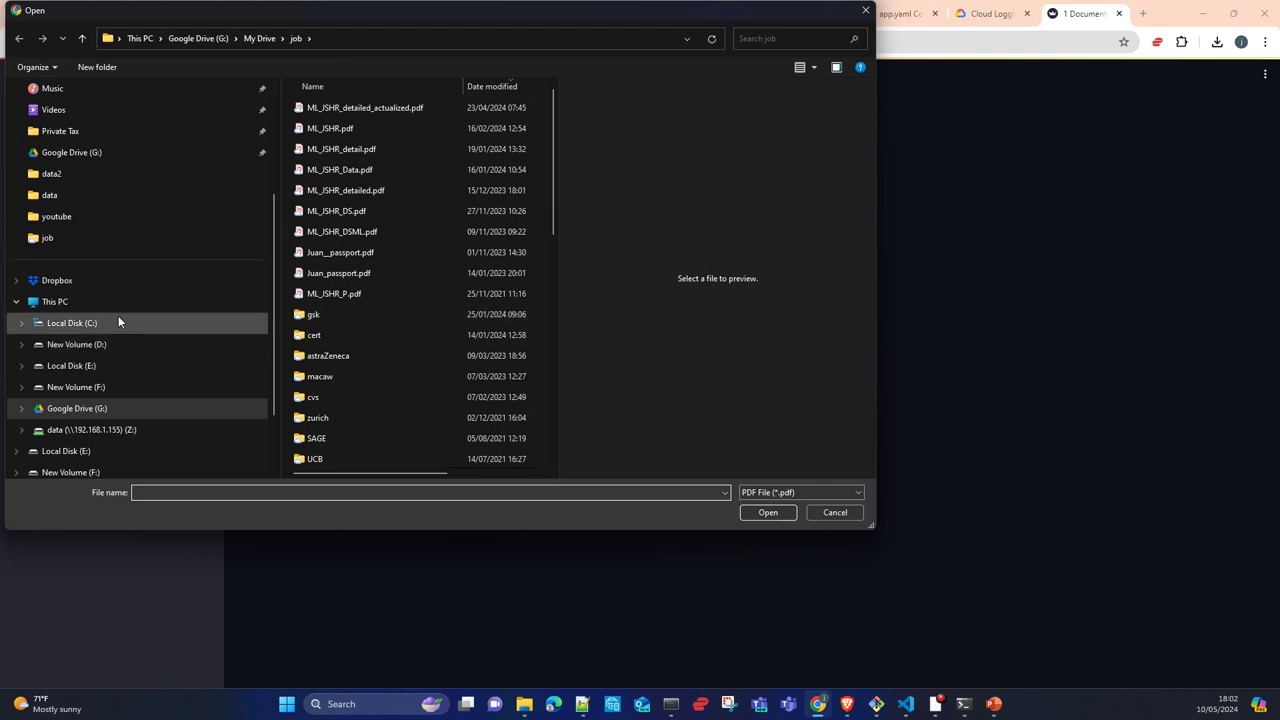
pyautogui.click(66, 202)
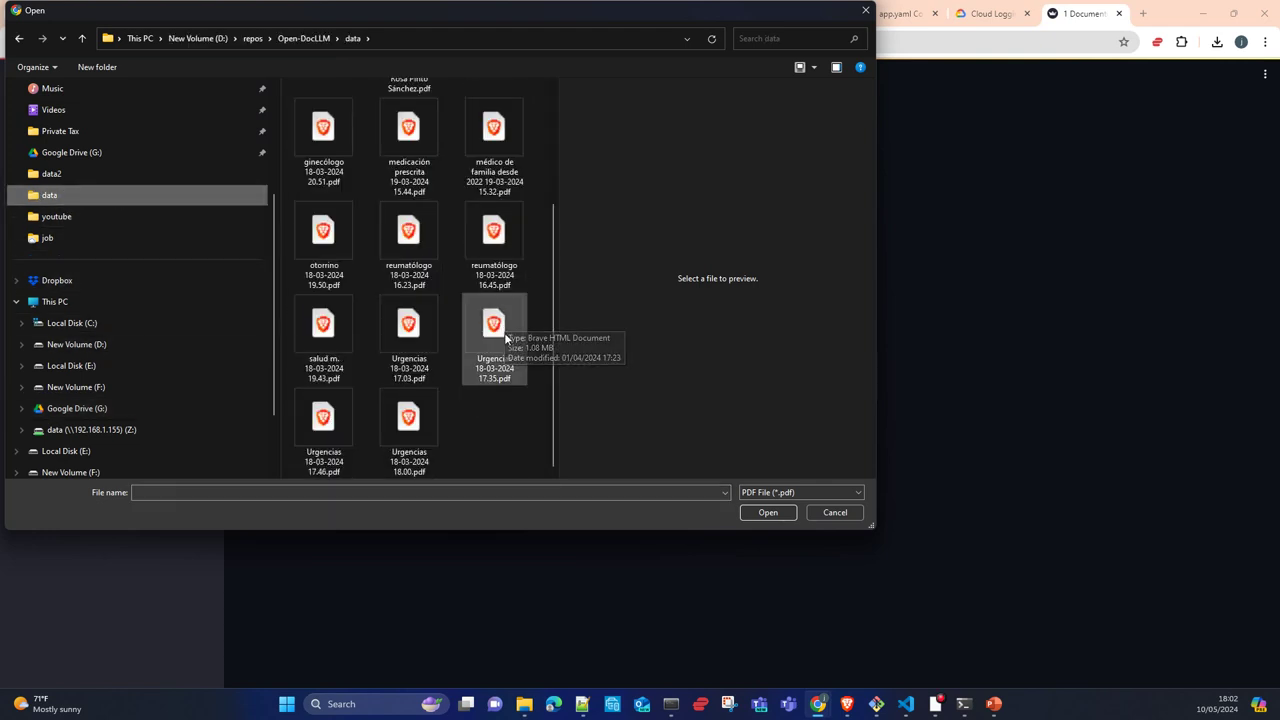
pyautogui.click(495, 328)
pyautogui.click(767, 512)
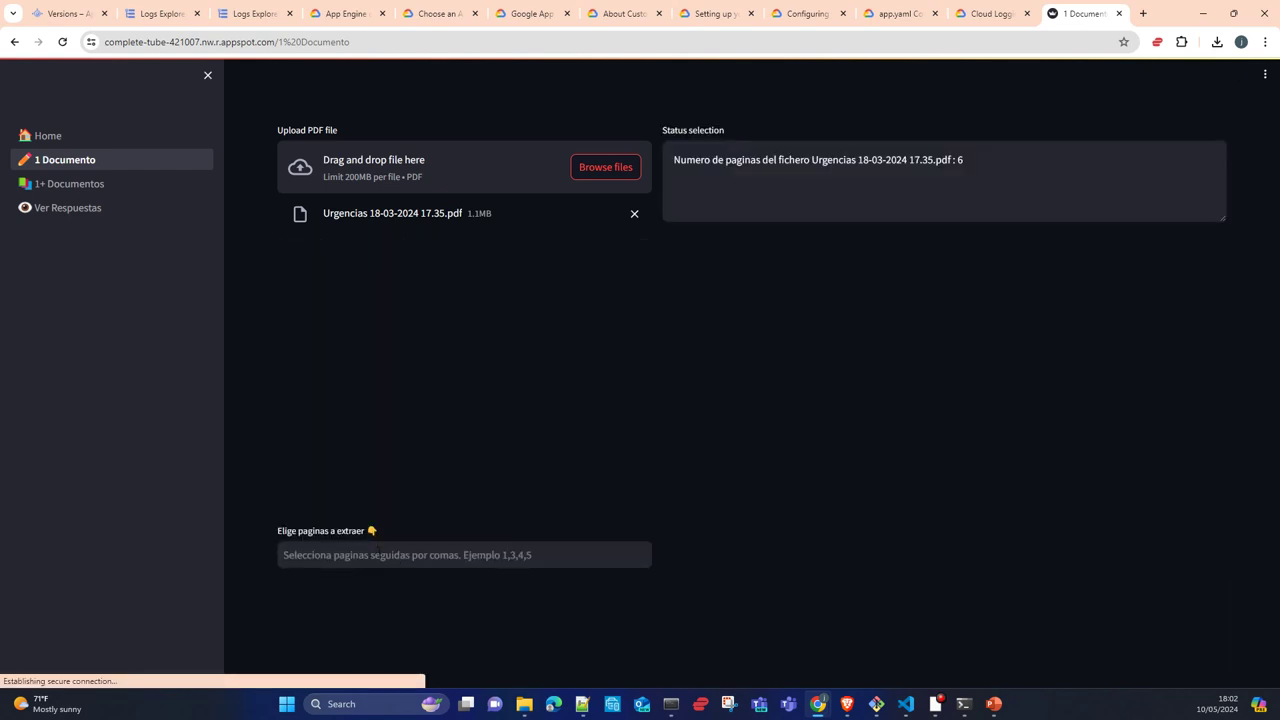
# Step: Choose pages 1,3,5 of the uploaded PDF for extraction and apply the selection
pyautogui.click(377, 557)
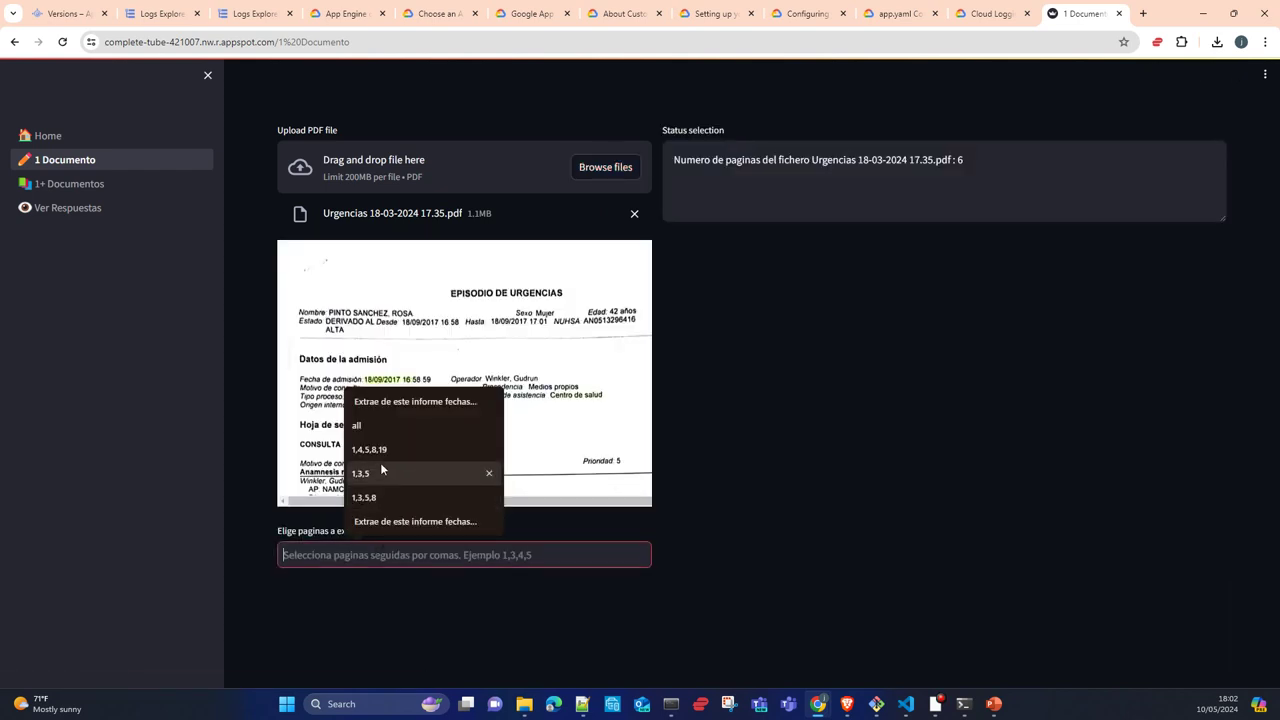
pyautogui.click(371, 476)
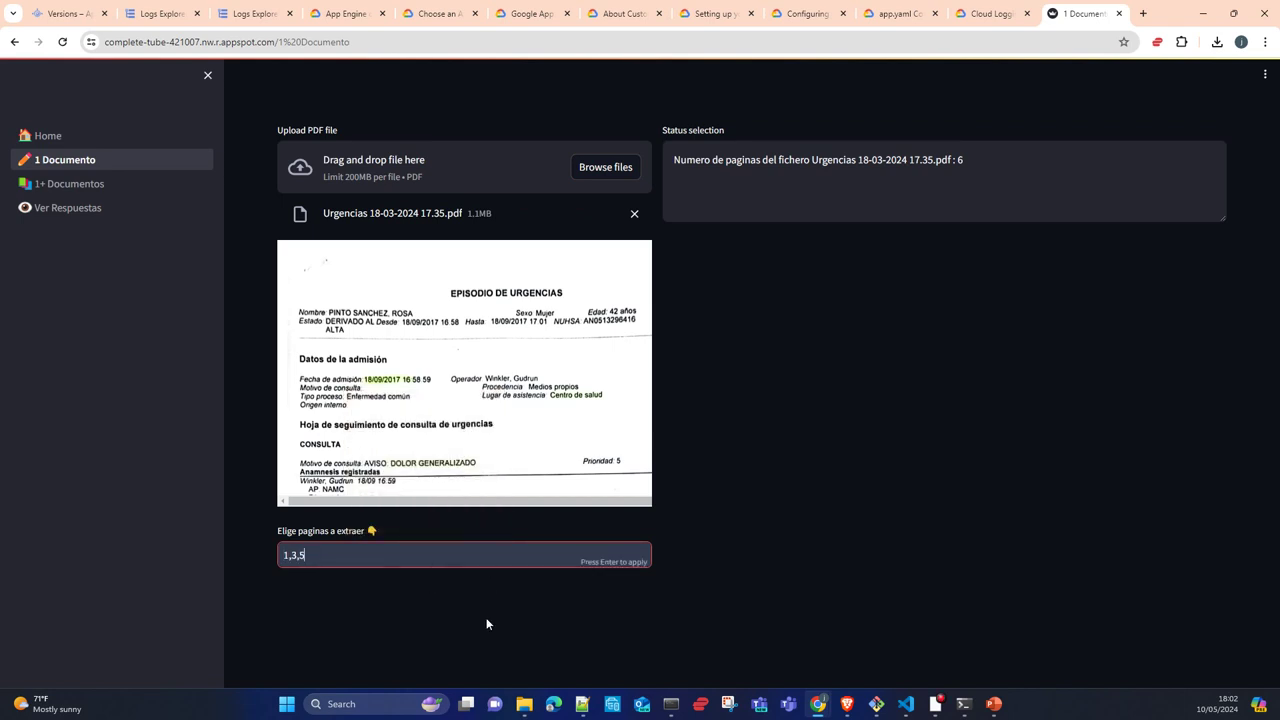
pyautogui.press('Return')
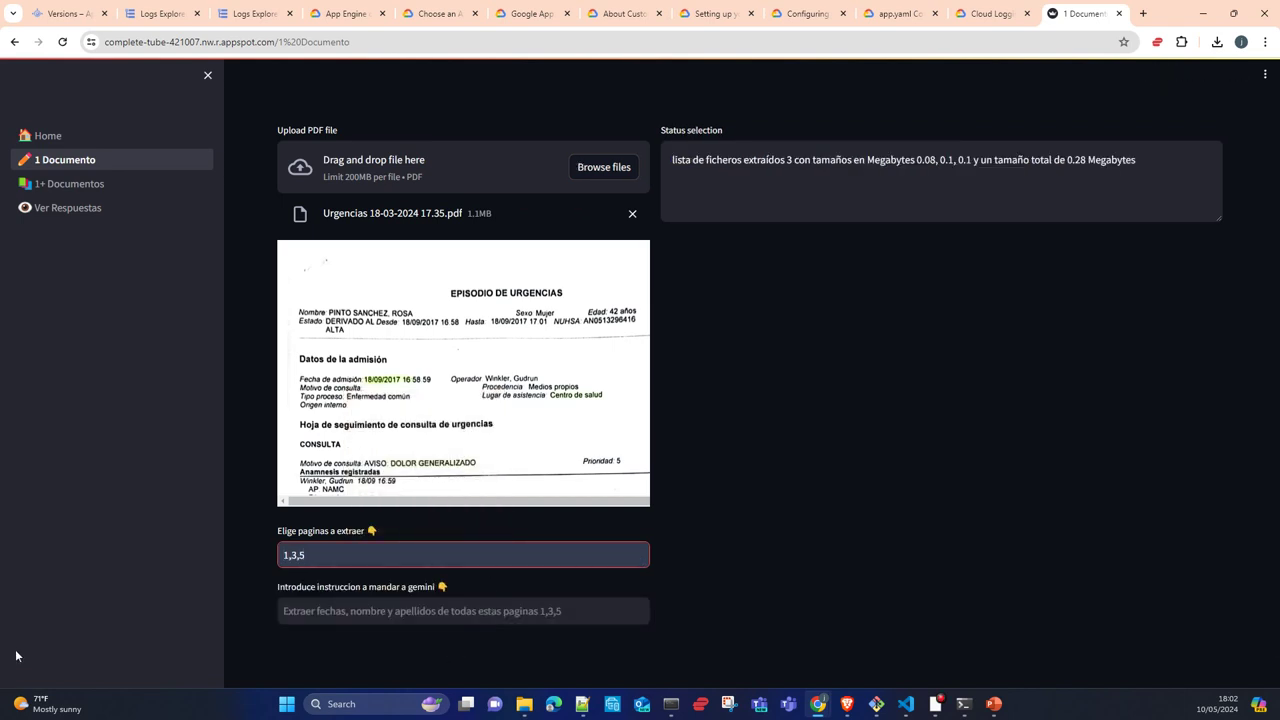
# Step: Enter the instruction "ordenar el resultado anterior de forma cronológica descendente" for Gemini and send the prompt
pyautogui.click(582, 704)
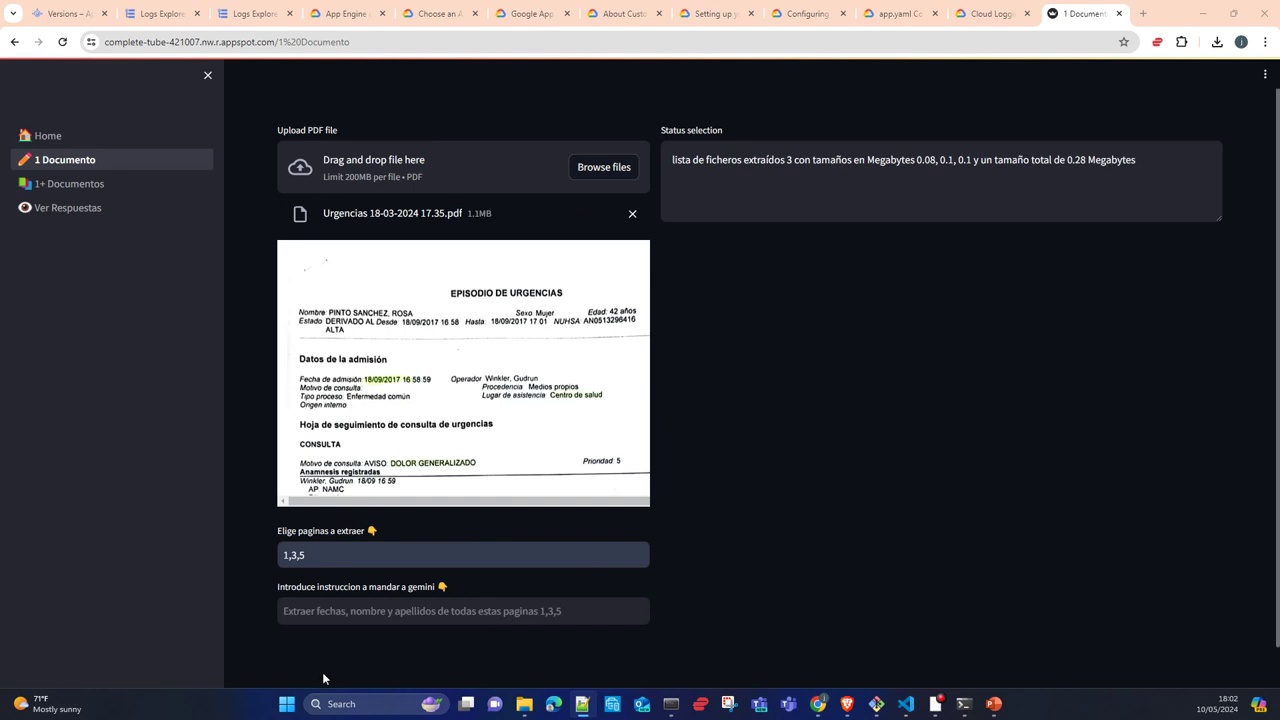
pyautogui.click(345, 614)
pyautogui.click(340, 578)
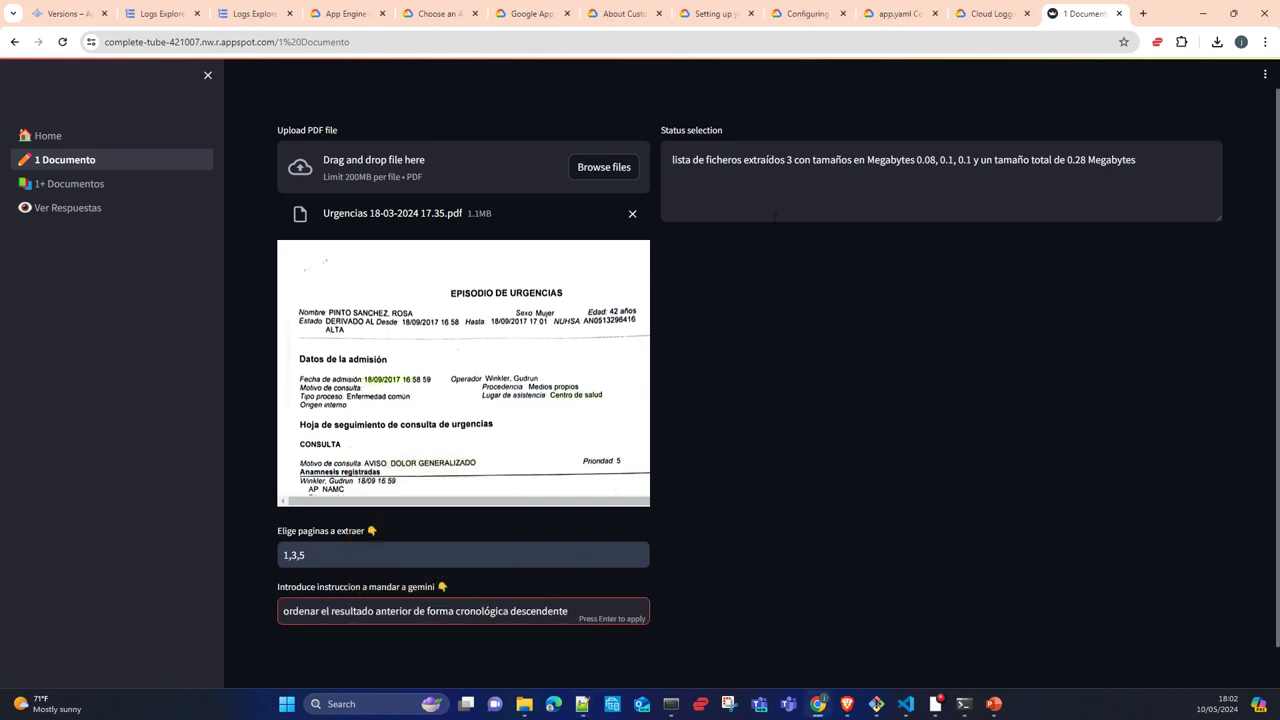
pyautogui.press('Return')
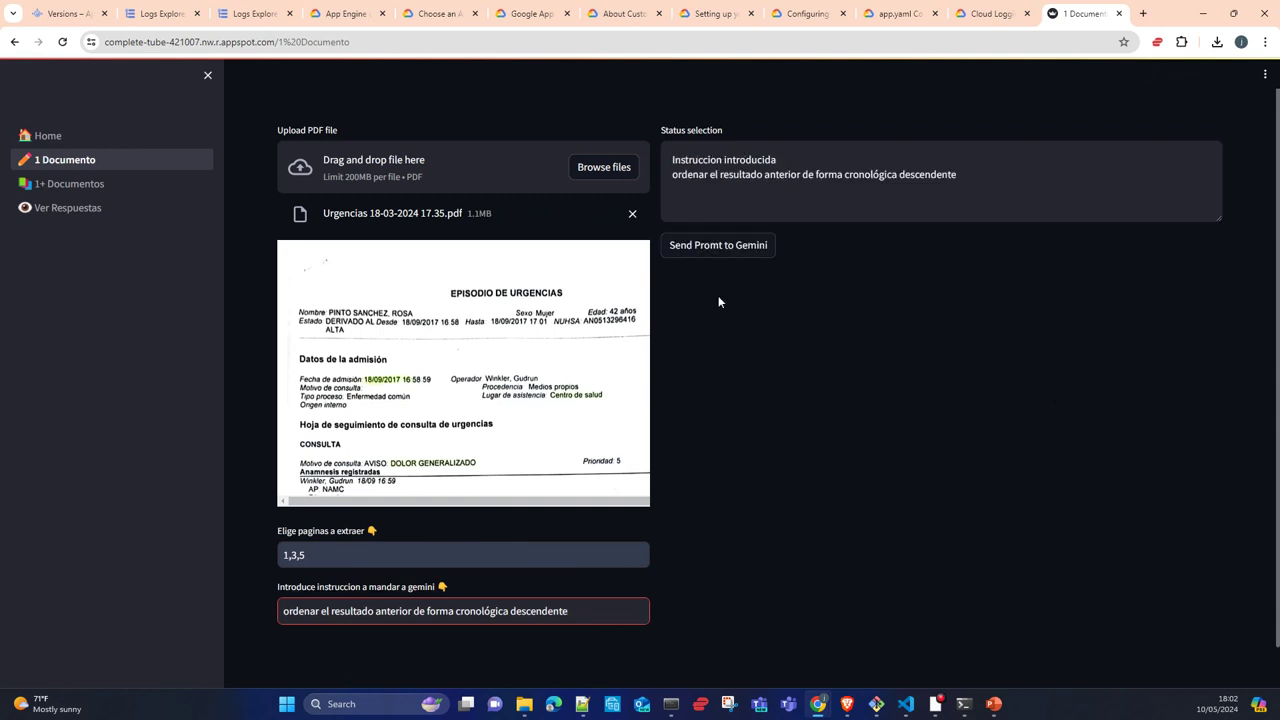
pyautogui.click(728, 253)
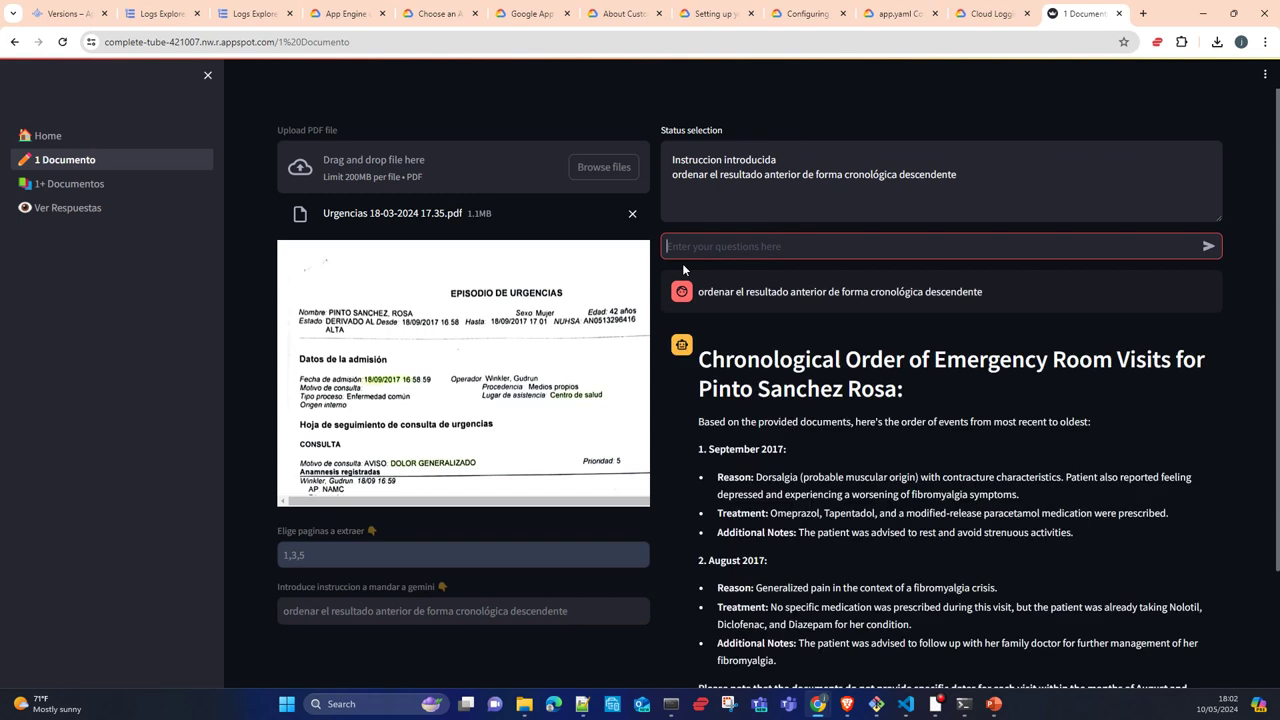
# Step: End the app's chat with "termina" and run the "Gemini 1 Page" query in the GAE-filtered Logs Explorer page
pyautogui.write('termina')
pyautogui.press('Return')
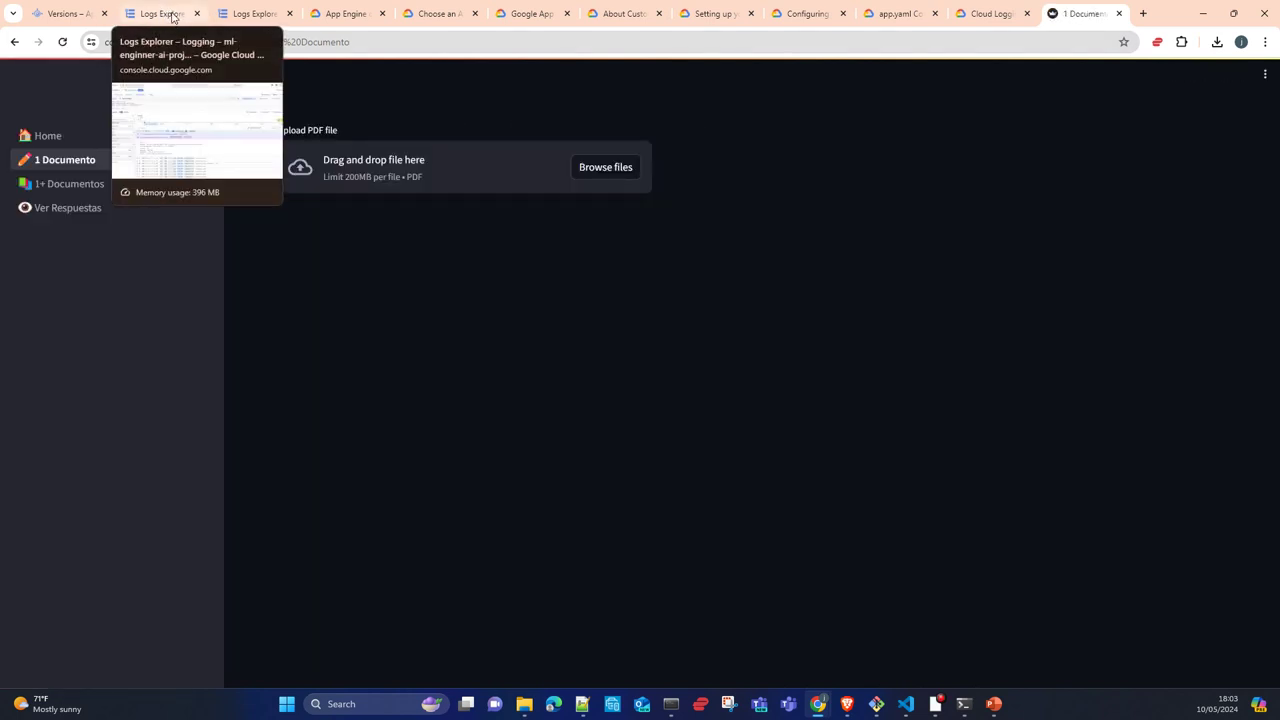
pyautogui.click(172, 14)
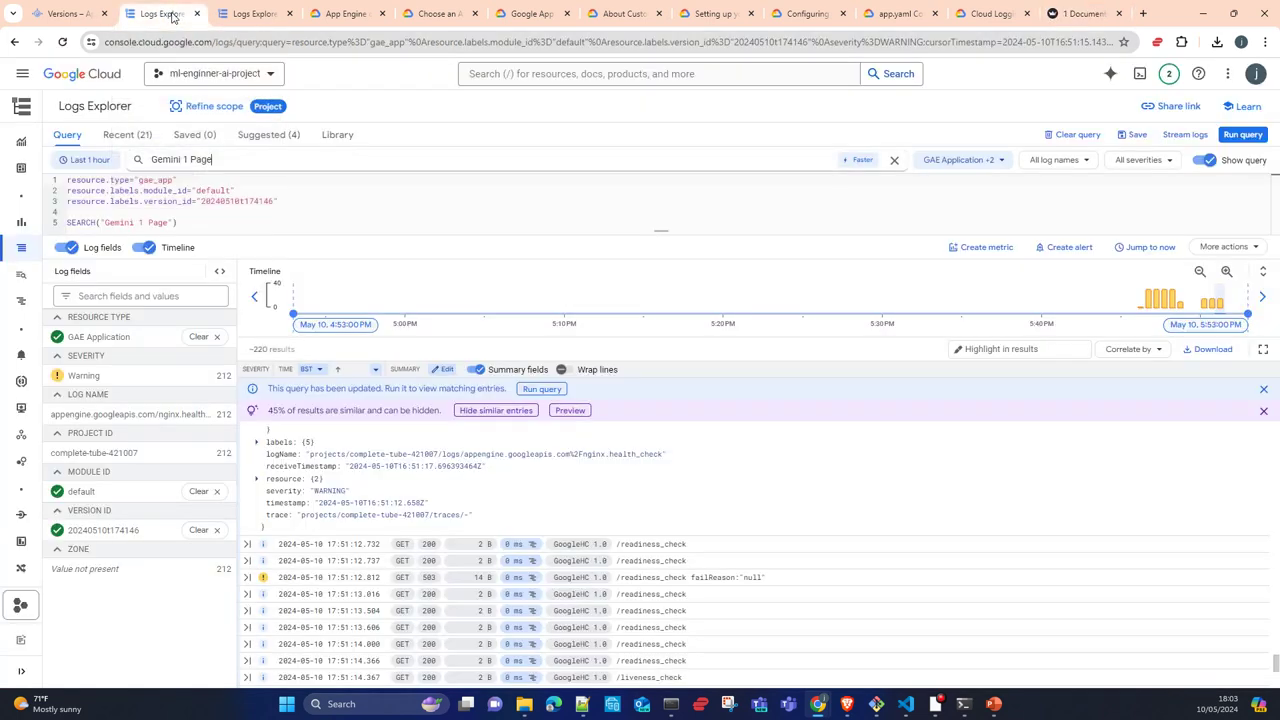
pyautogui.click(1241, 136)
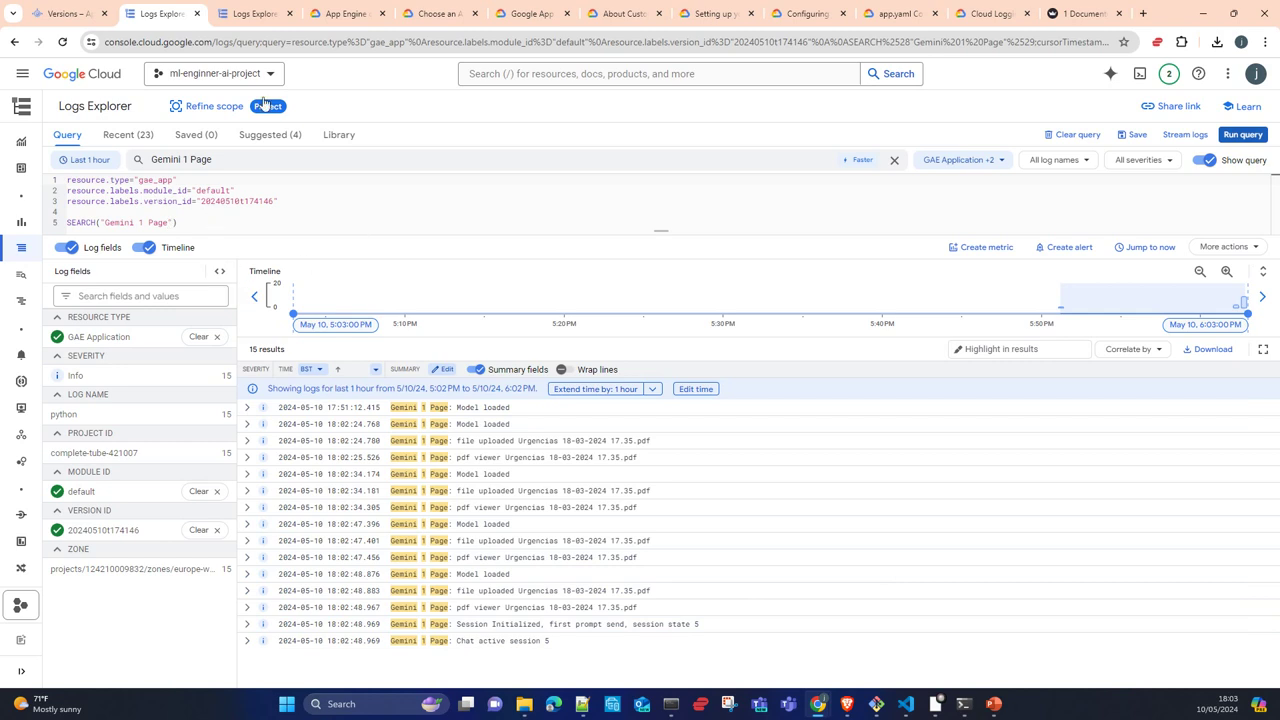
# Step: Expand the resource, sourceLocation and labels fields of the ZeroDivisionError entry in the "Gemini error" Logs Explorer page
pyautogui.click(256, 14)
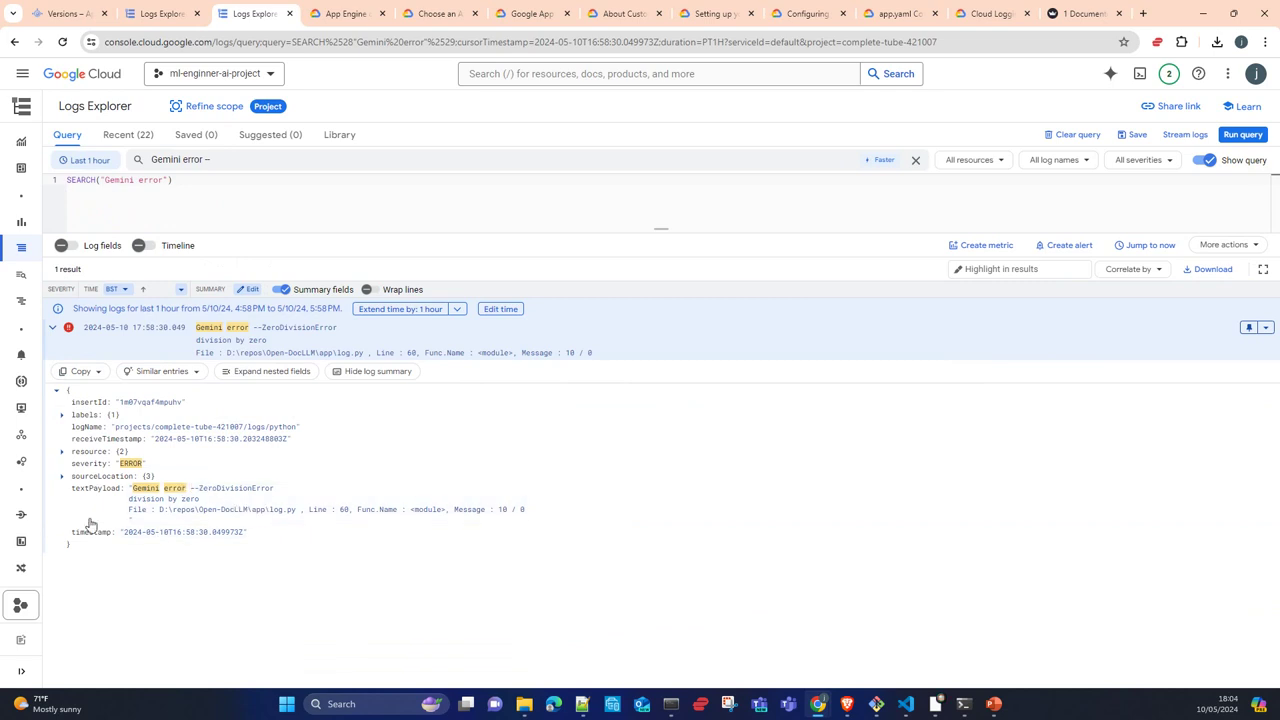
pyautogui.click(61, 454)
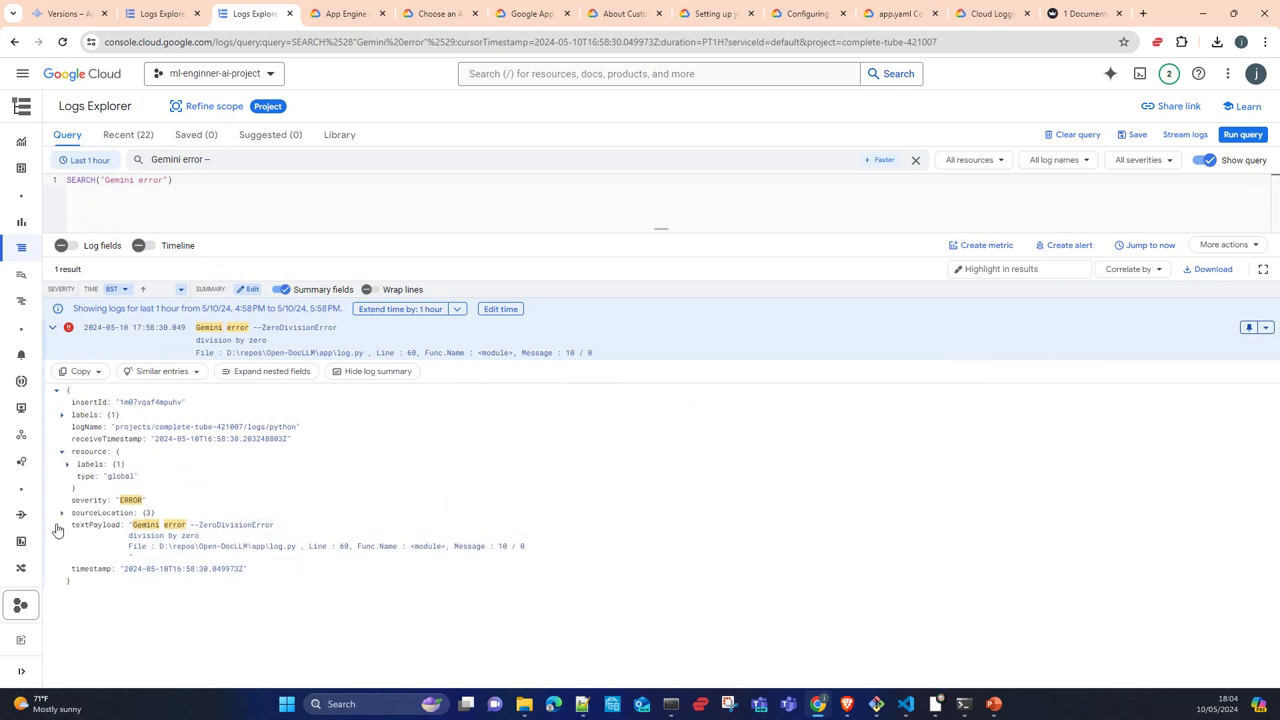
pyautogui.click(61, 513)
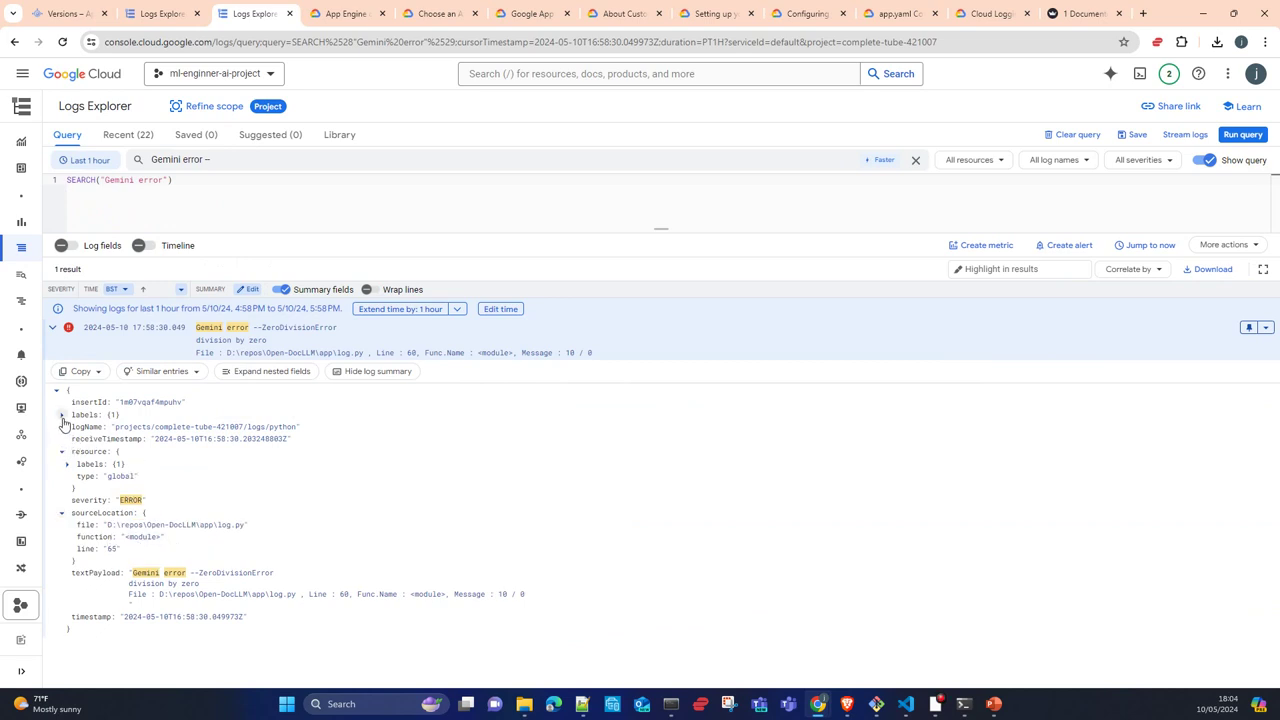
pyautogui.click(61, 414)
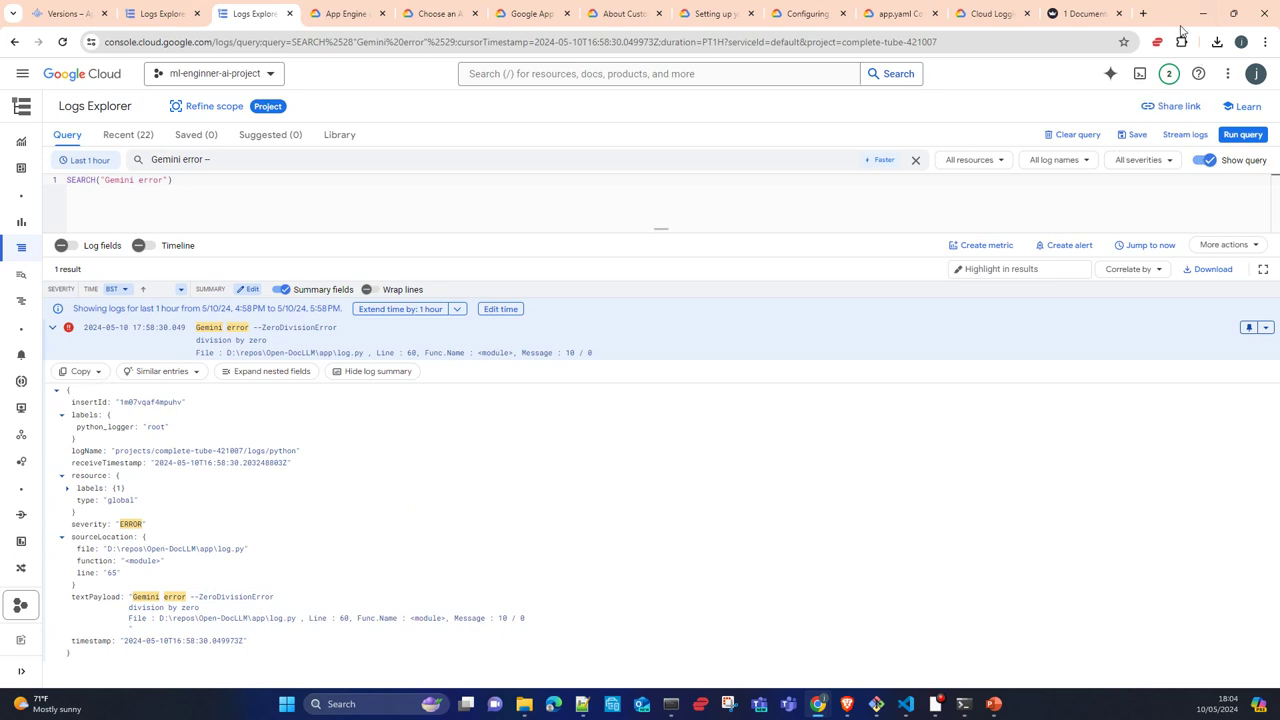
# Step: Switch to 1_doc.py in the gemini-bot project in Visual Studio Code, and return to Logs Explorer in Chrome
pyautogui.moveTo(907, 706)
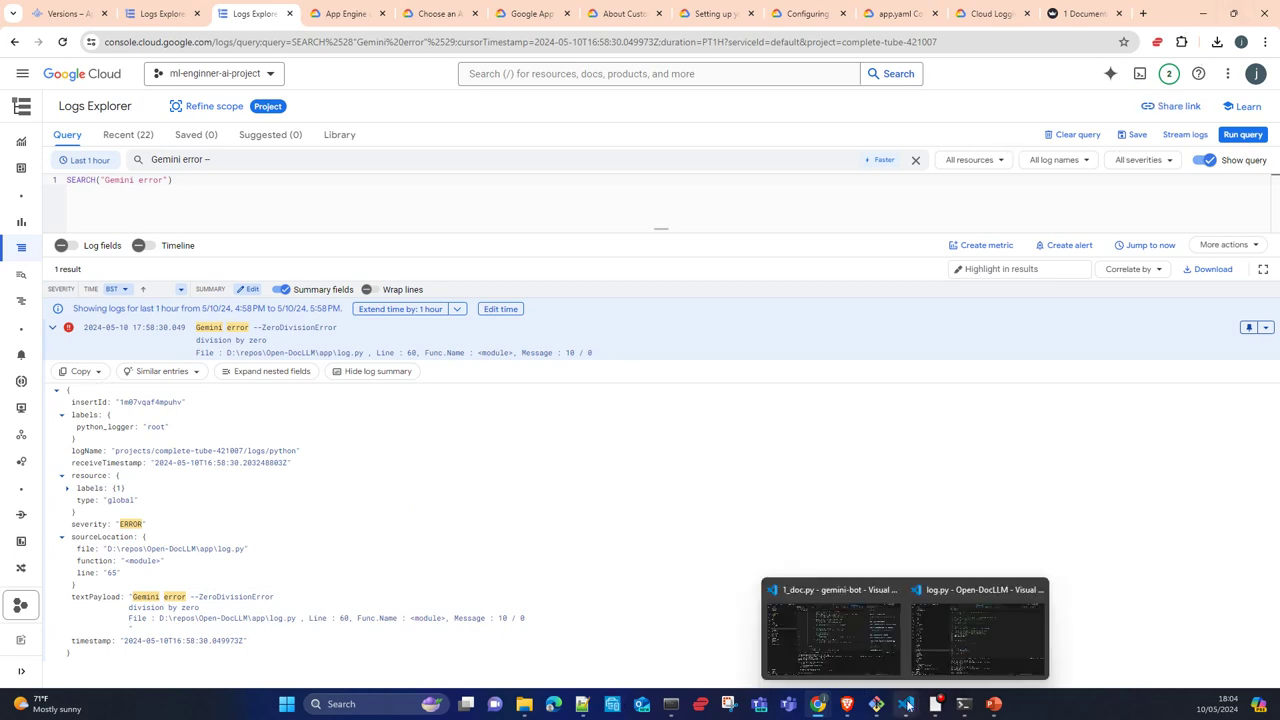
pyautogui.click(834, 652)
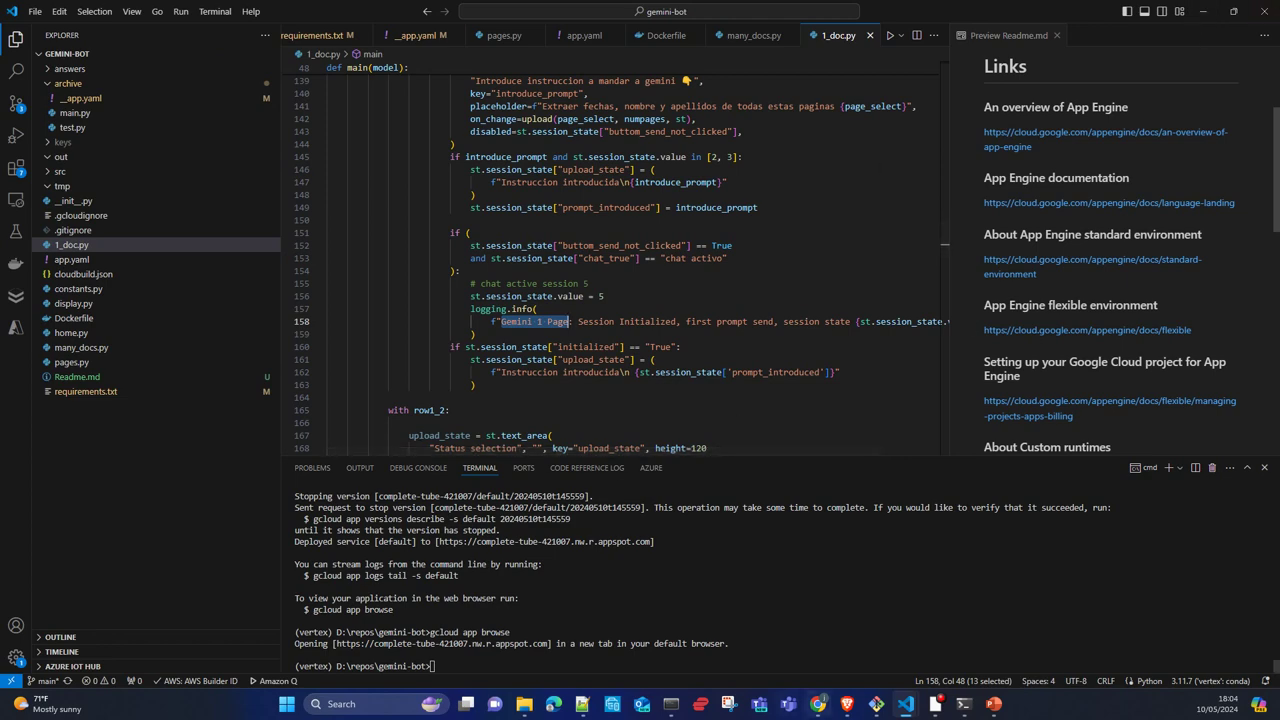
pyautogui.moveTo(818, 704)
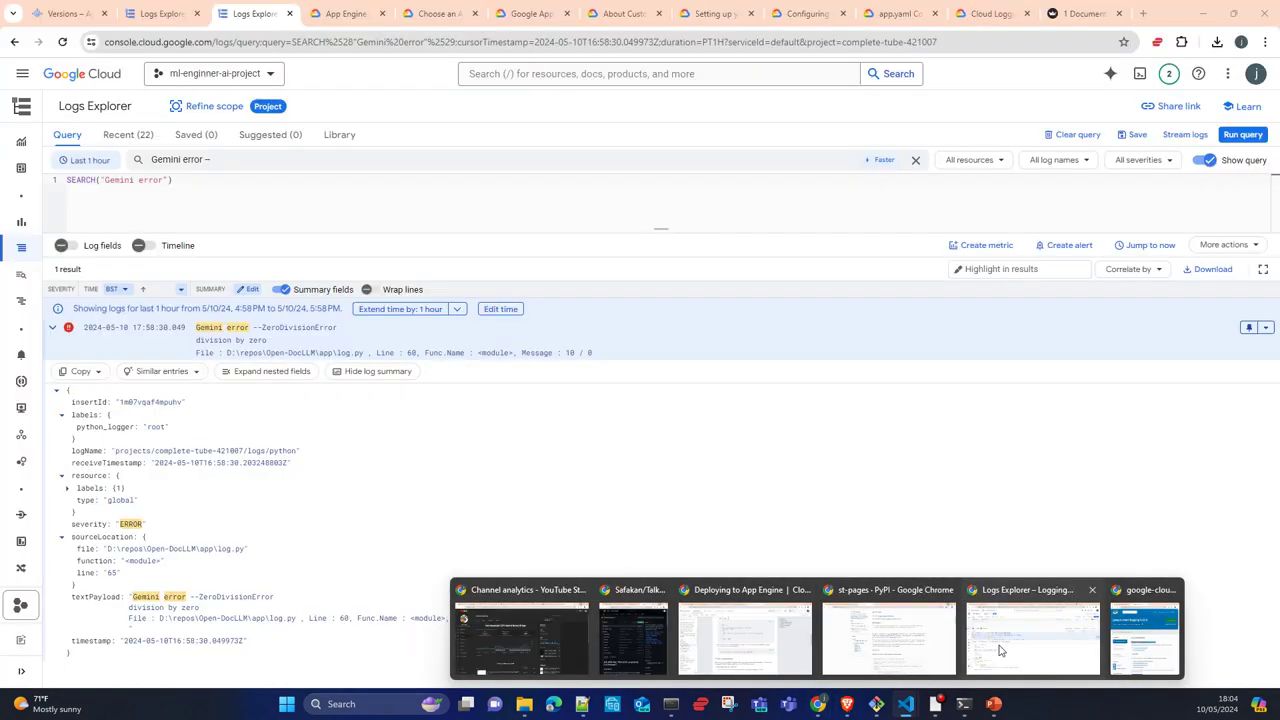
pyautogui.click(988, 650)
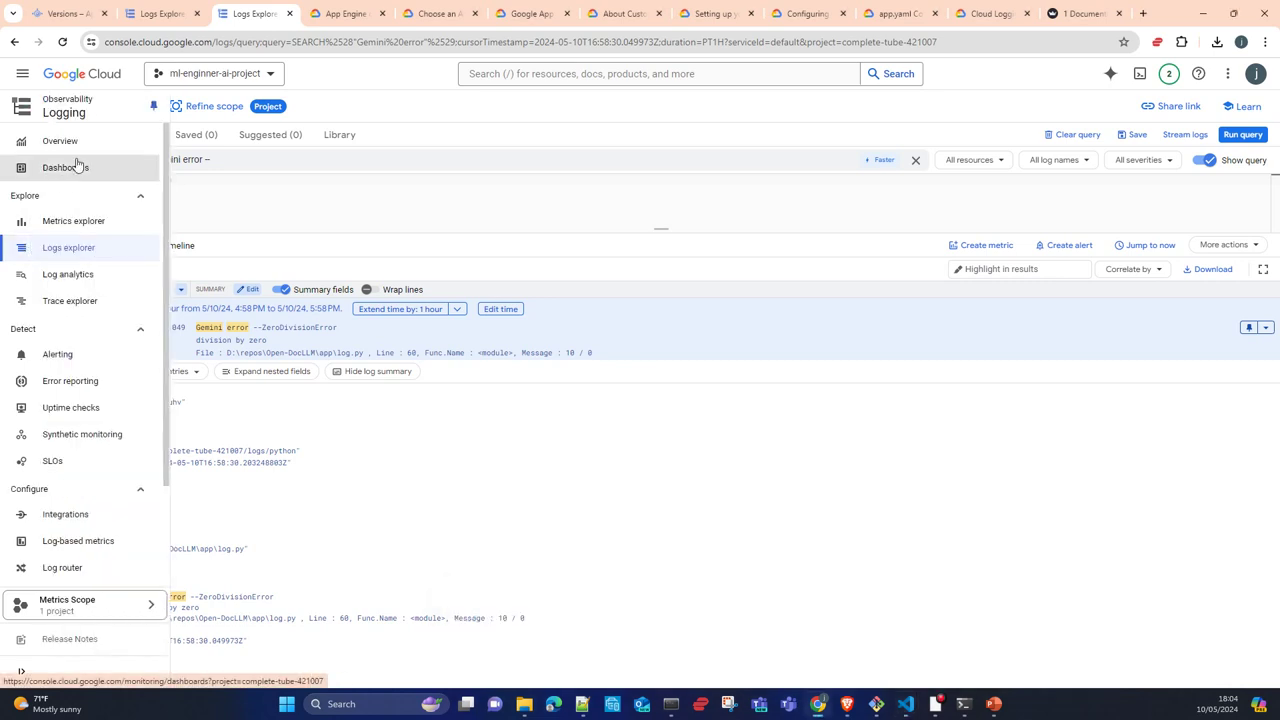
# Step: Review App Engine's Instances and Services pages, preview the default service's app, and go back to the Versions page
pyautogui.click(60, 14)
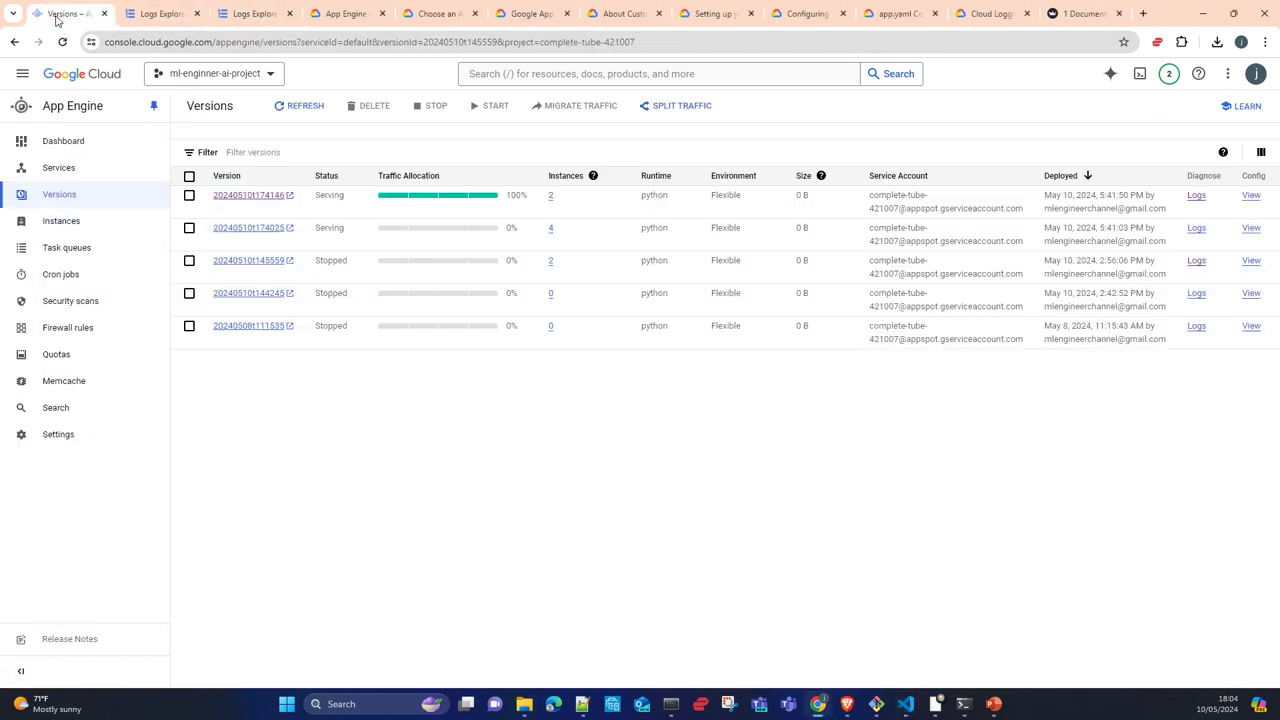
pyautogui.click(63, 224)
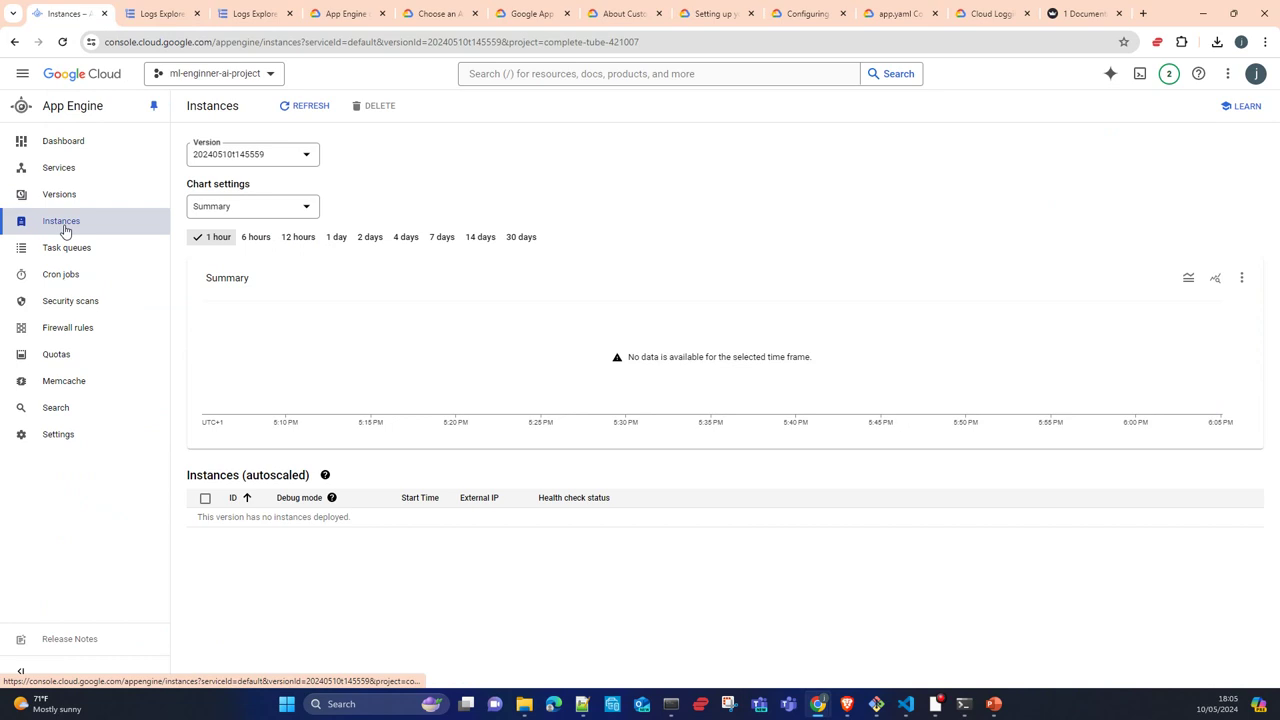
pyautogui.click(69, 172)
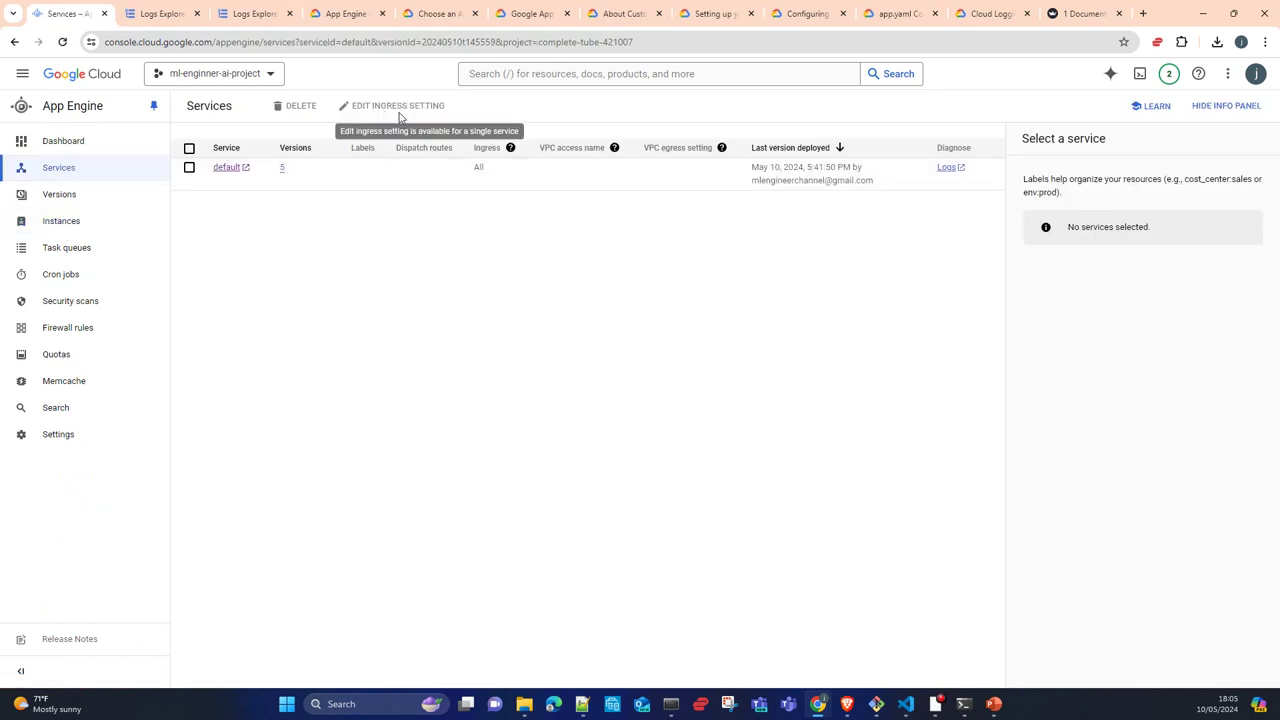
pyautogui.click(226, 168)
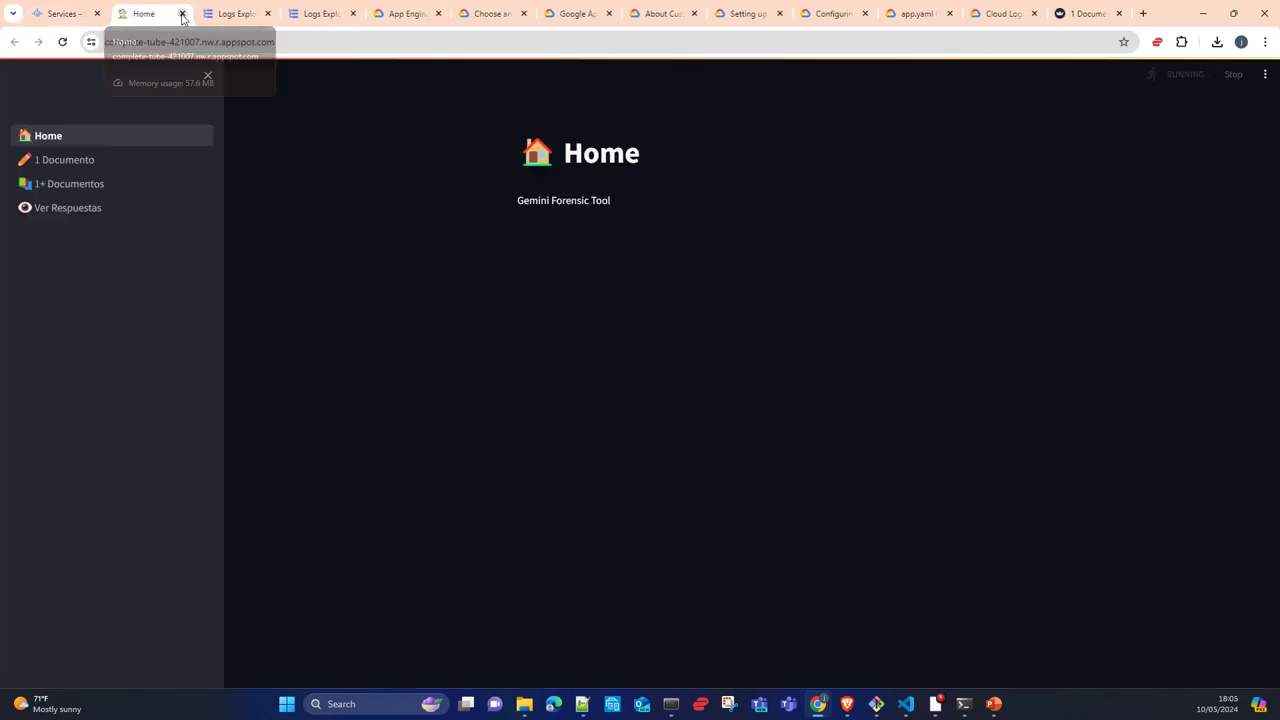
pyautogui.click(182, 13)
pyautogui.click(57, 196)
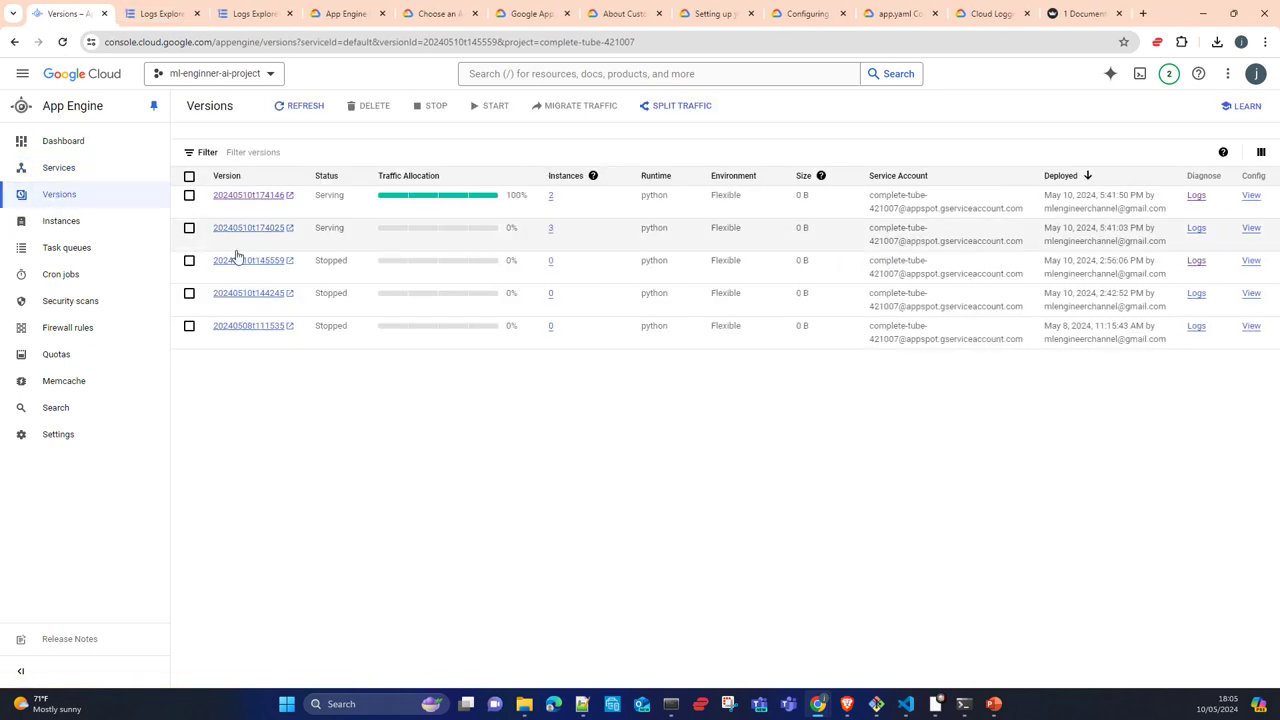
# Step: Try to split traffic by IP address between versions 20240510t174146 and 20240508t111535, allocating 15% to the latter
pyautogui.click(189, 196)
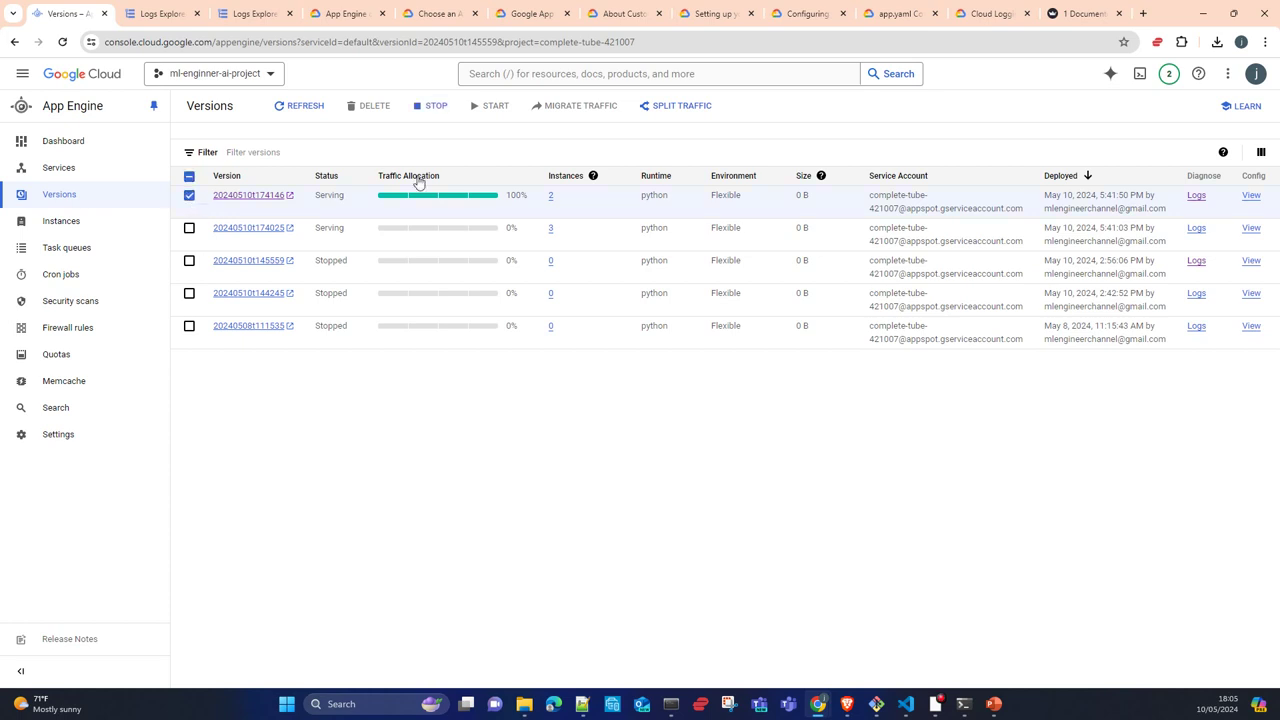
pyautogui.click(675, 108)
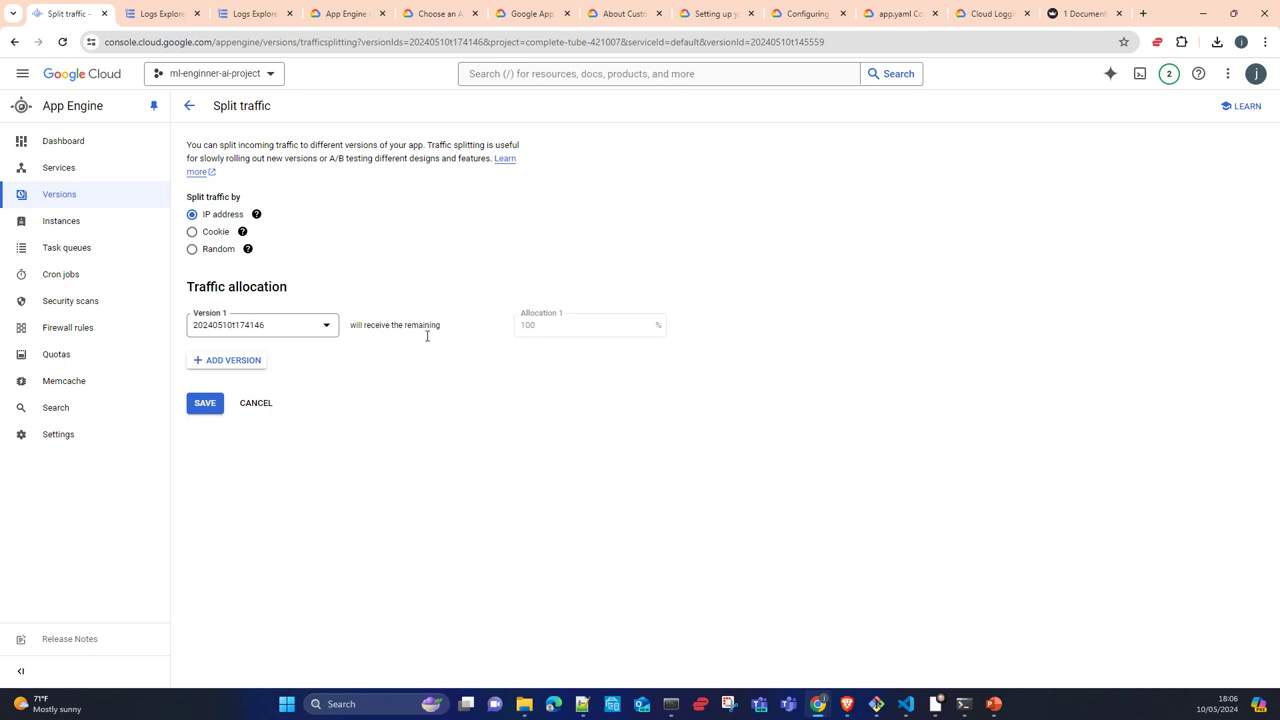
pyautogui.click(219, 364)
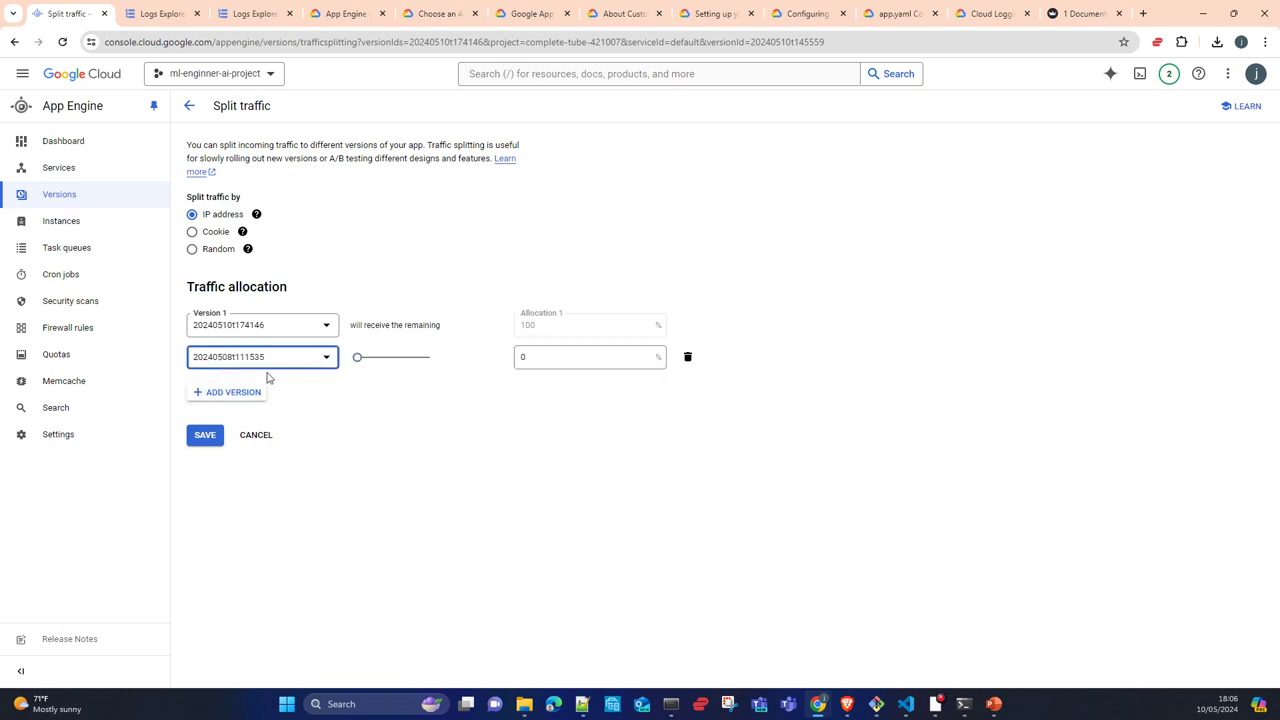
pyautogui.click(328, 357)
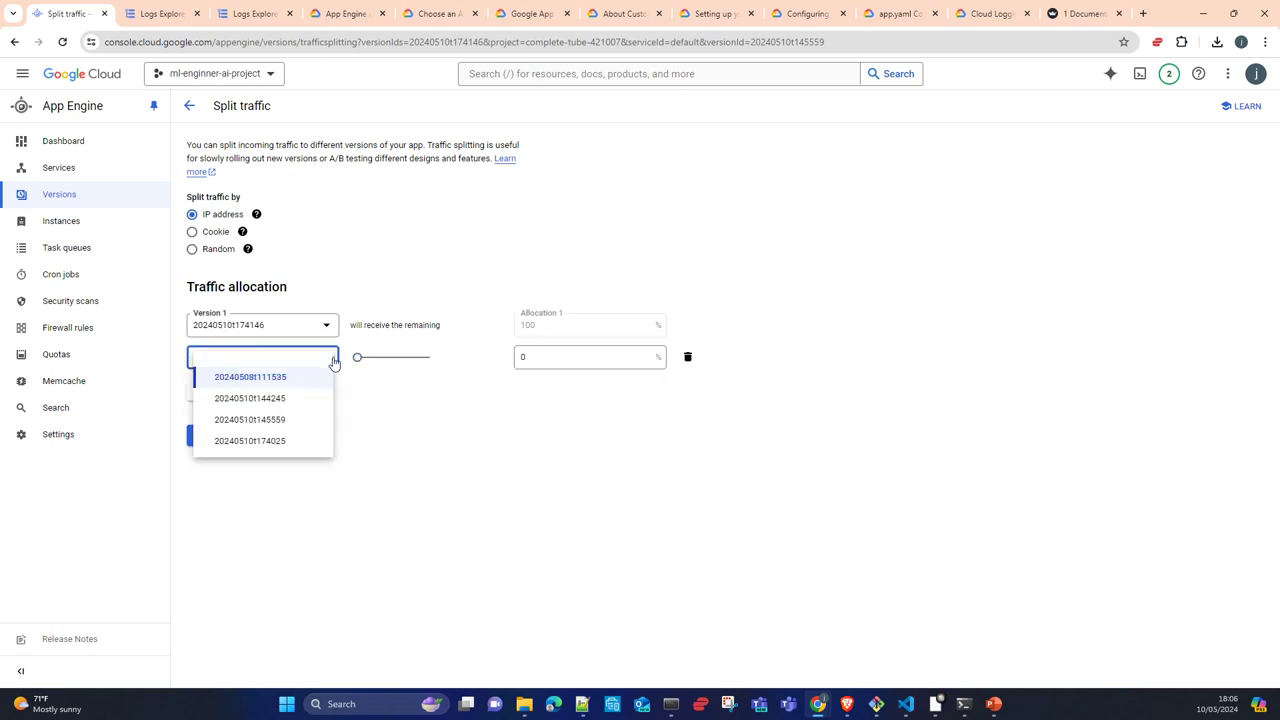
pyautogui.click(275, 378)
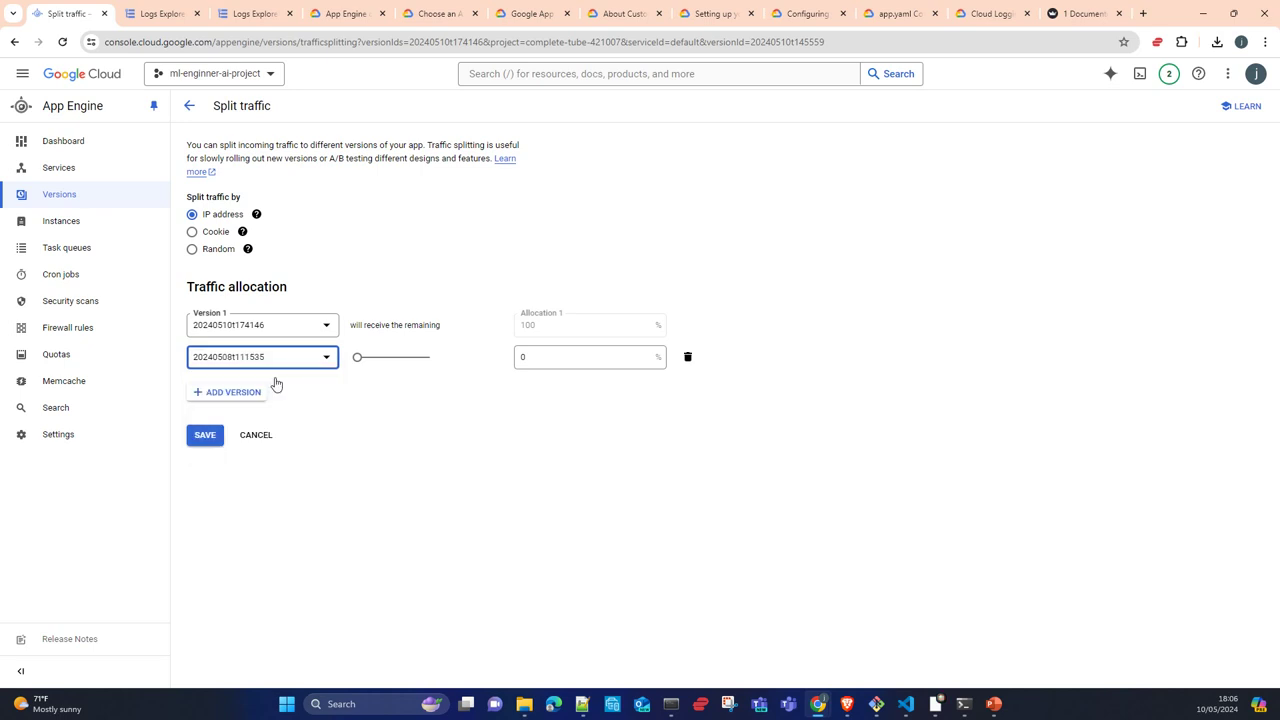
pyautogui.click(546, 357)
pyautogui.moveTo(358, 366); pyautogui.dragTo(369, 366)
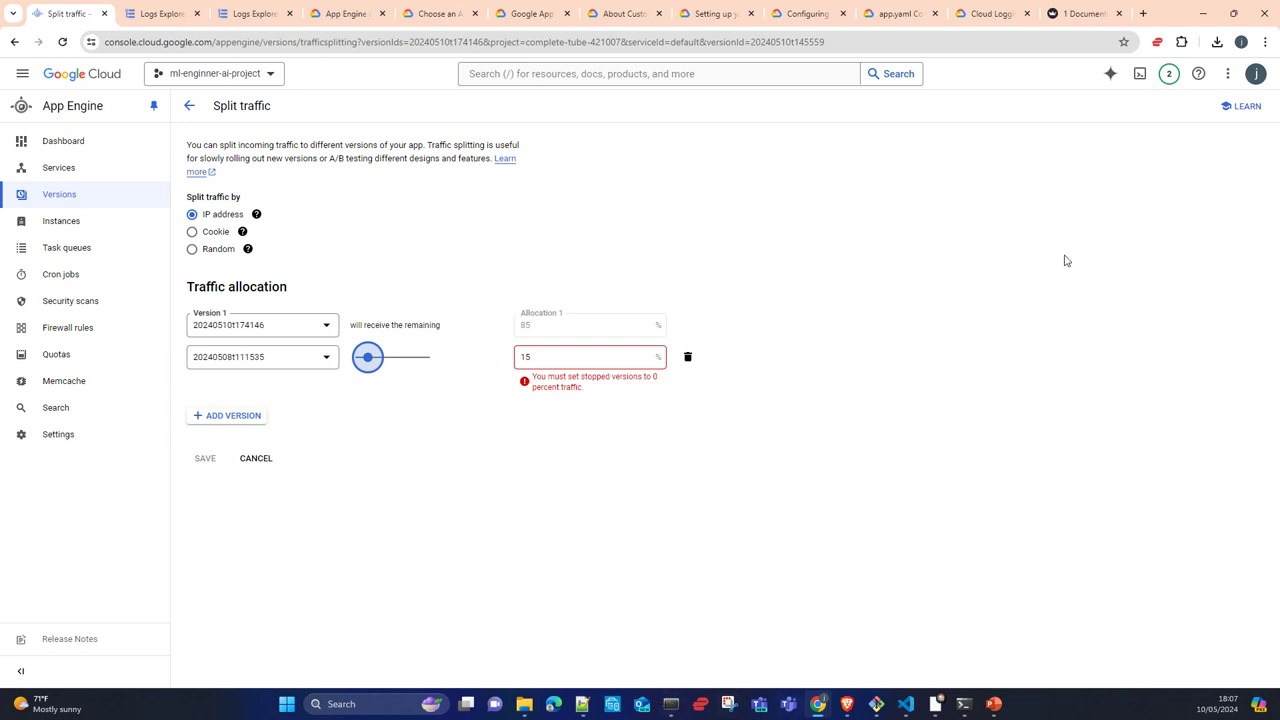
# Step: Revisit the app's 1 Documento page and the "Gemini 1 Page" logs, and leave the traffic split without saving
pyautogui.click(1072, 18)
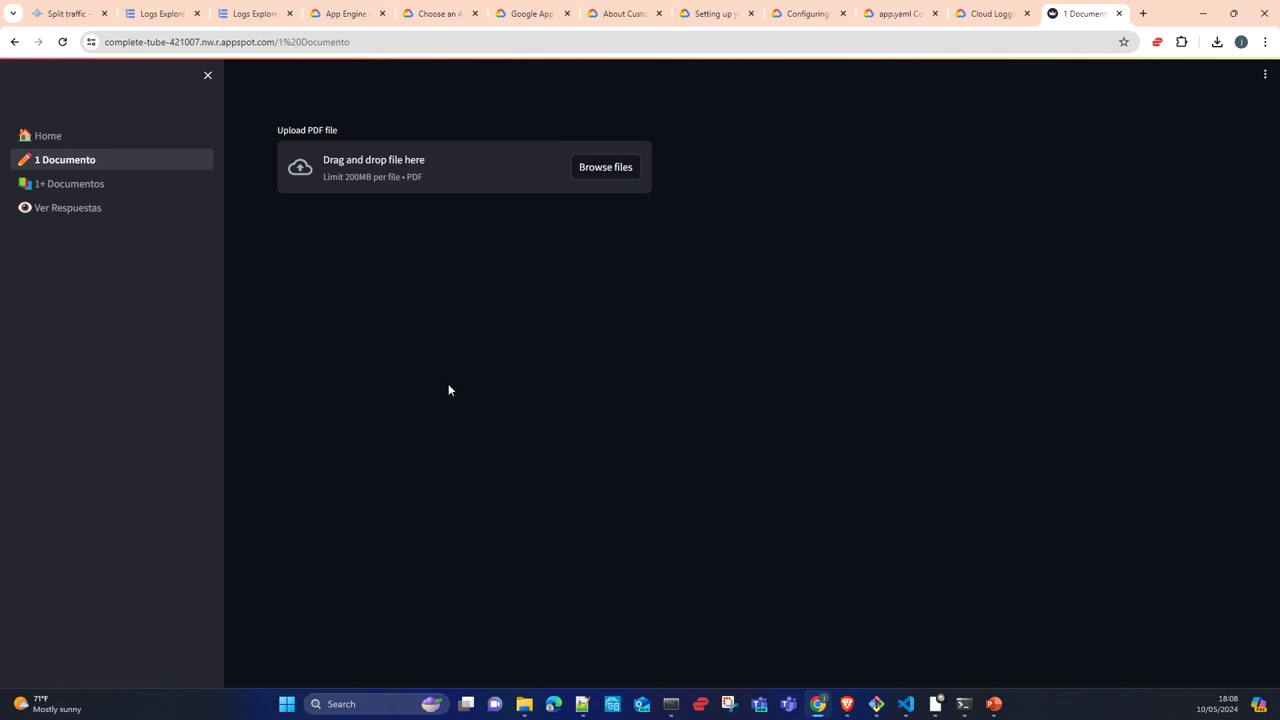
pyautogui.click(149, 14)
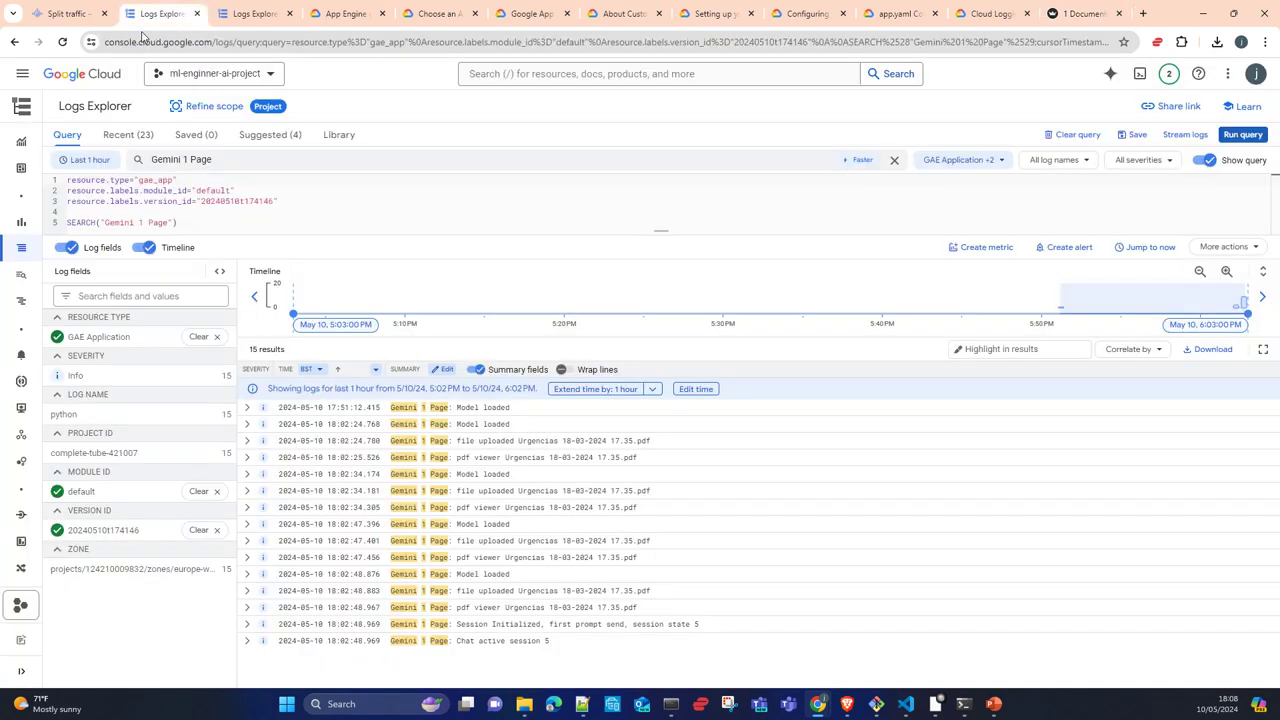
pyautogui.click(66, 13)
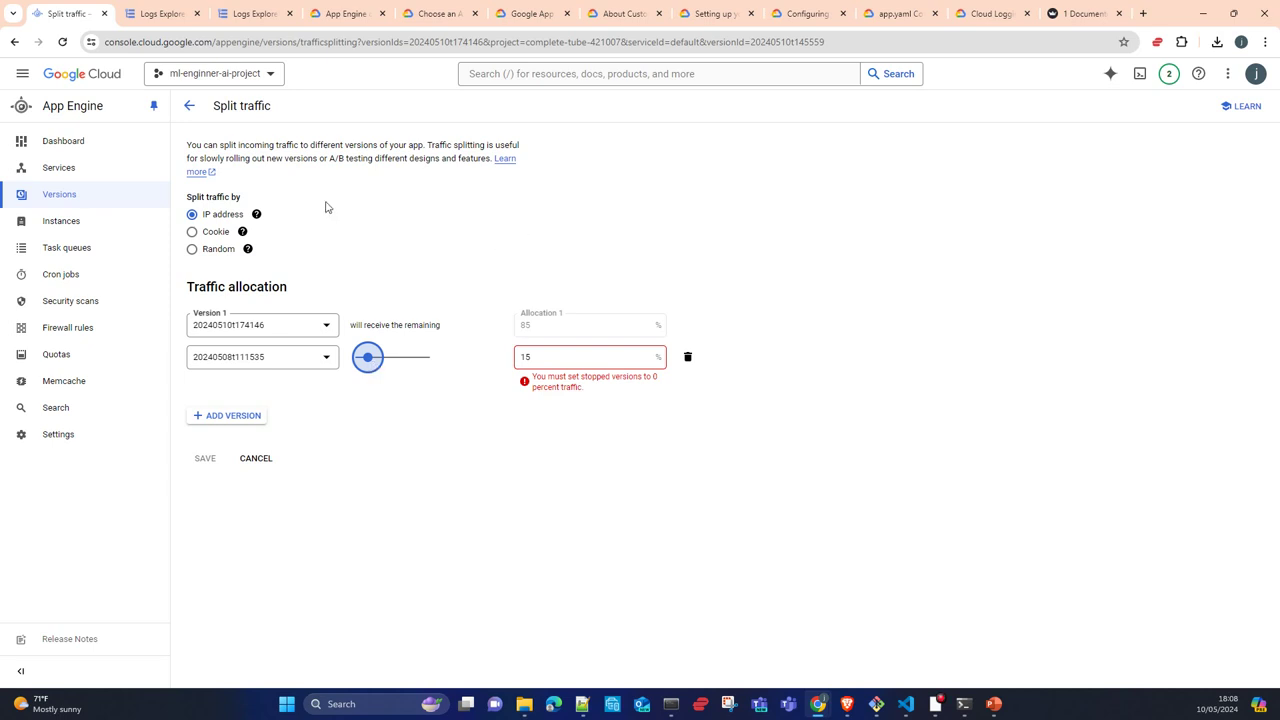
pyautogui.click(190, 106)
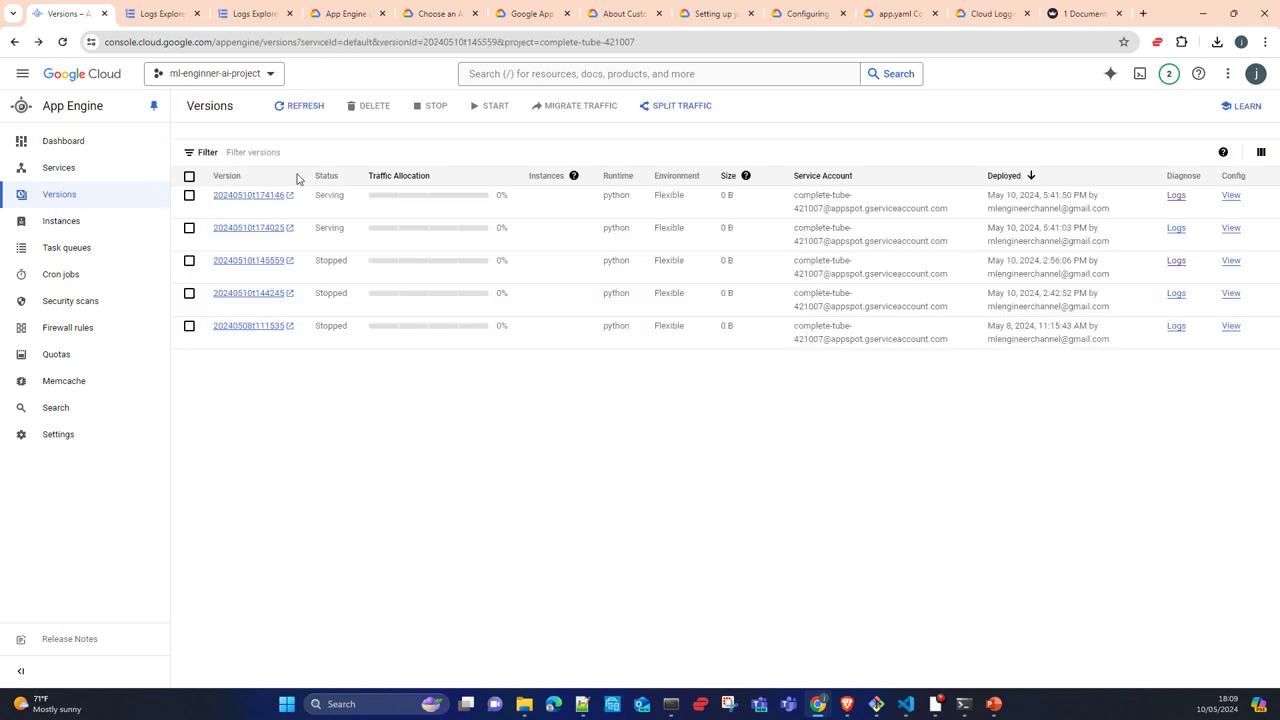